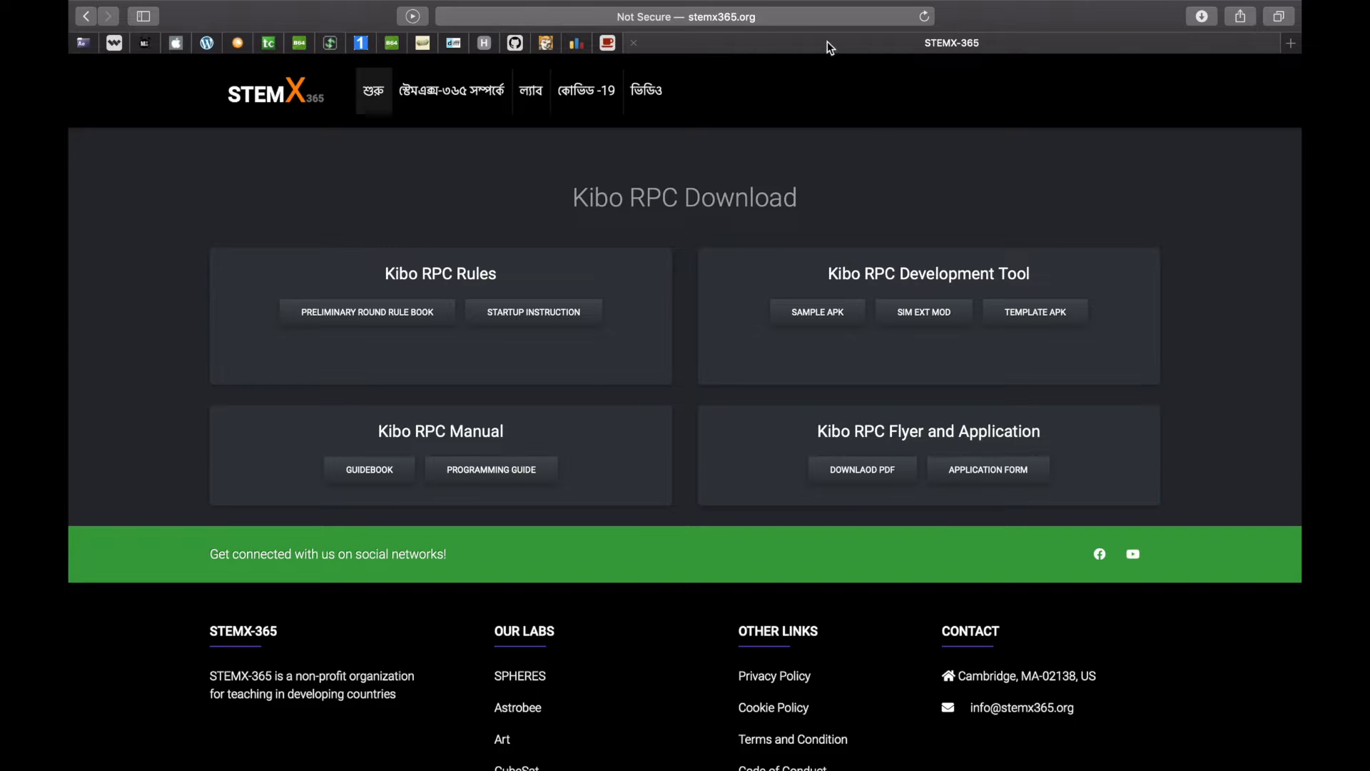
Open the Kibo RPC Programming Manual PDF (v2.3) from the STEMX-365 downloads page
{"action": "left_click", "coordinate": [826, 17]}
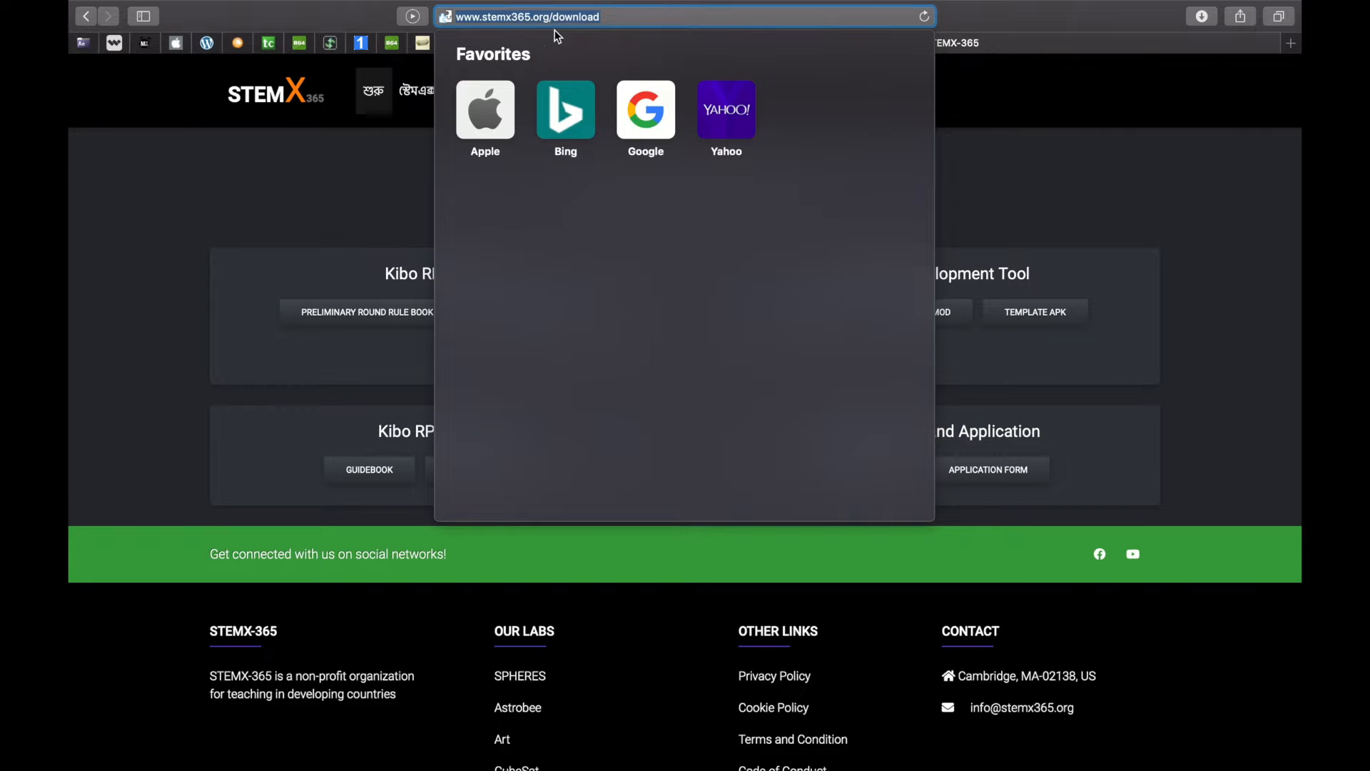
{"action": "left_click", "coordinate": [1081, 140]}
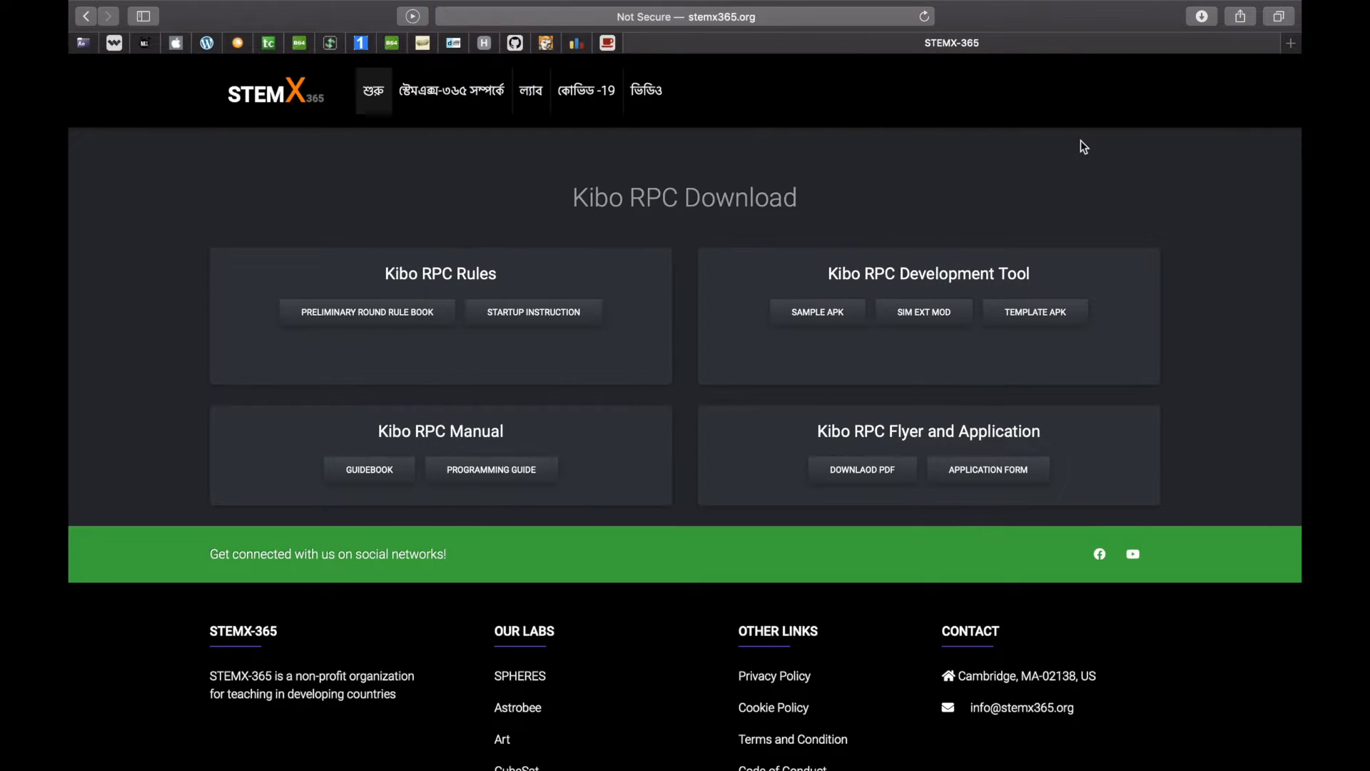
{"action": "left_click", "coordinate": [505, 484]}
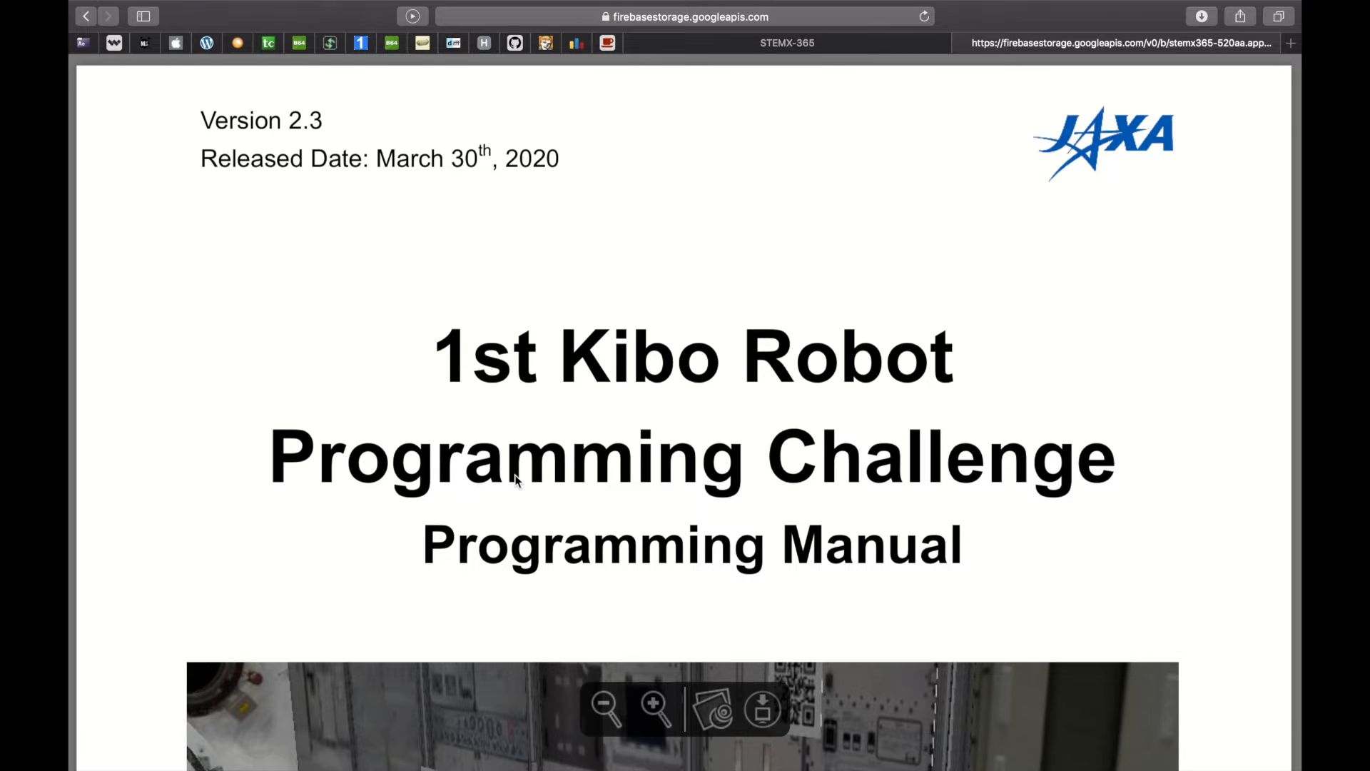
Scroll to section 2.1 Requirements and follow the releases.ubuntu.com/16.04/ link
{"action": "scroll", "coordinate": [517, 480], "scroll_direction": "down", "scroll_amount": 20}
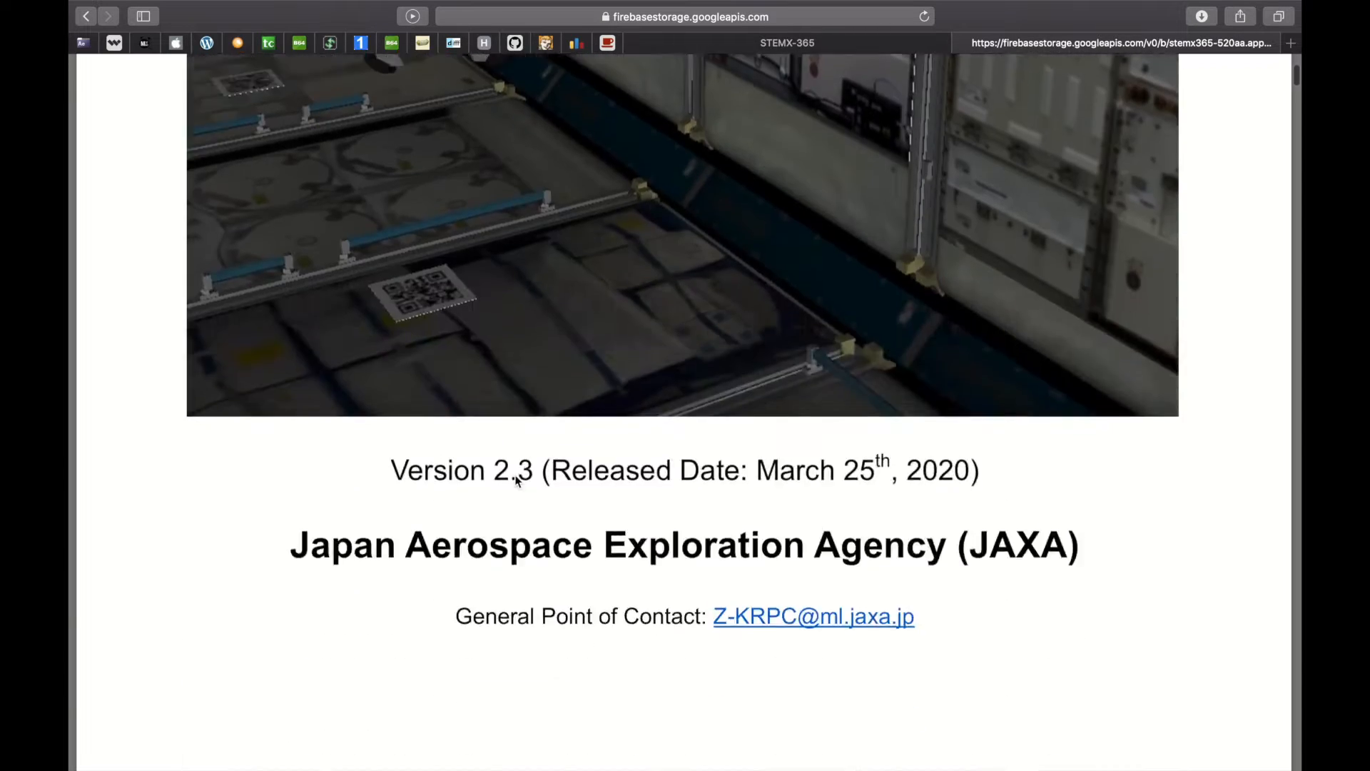
{"action": "scroll", "coordinate": [516, 478], "scroll_direction": "down", "scroll_amount": 20}
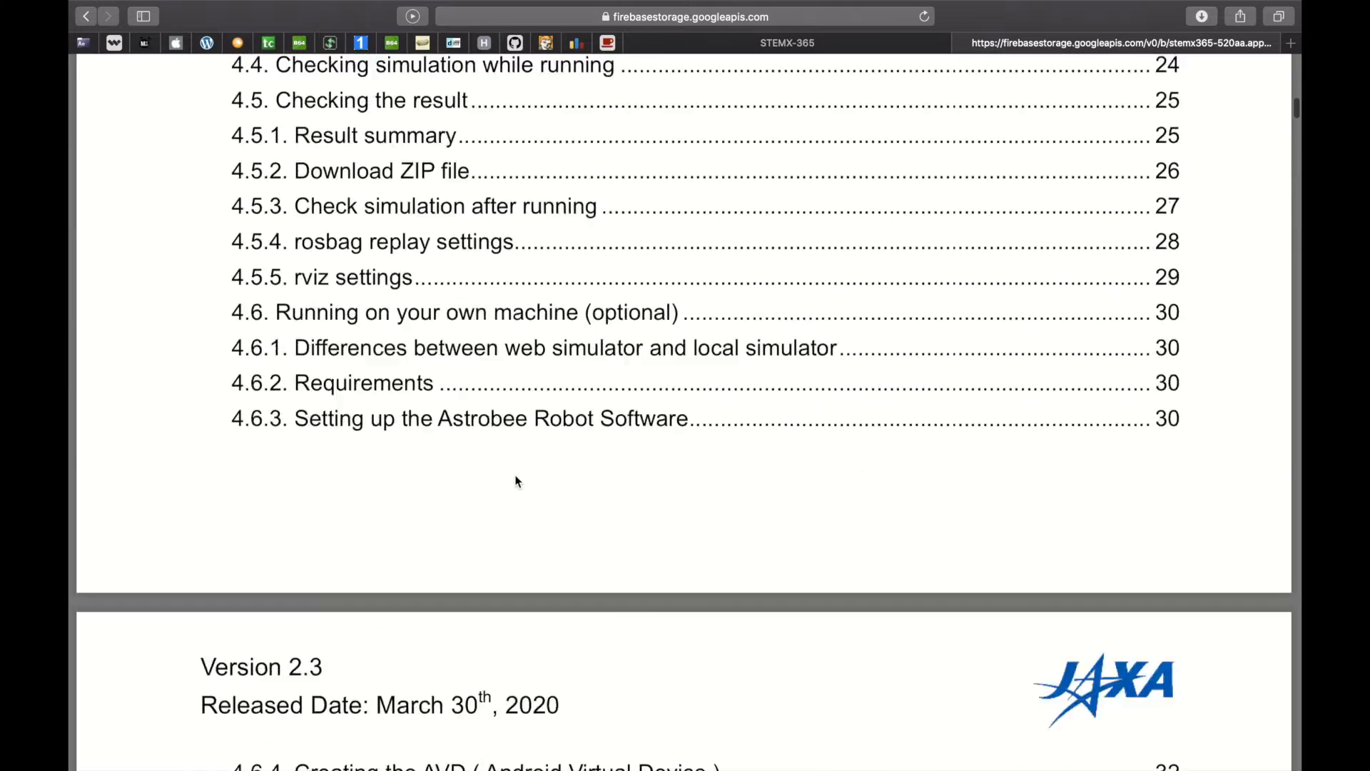
{"action": "scroll", "coordinate": [517, 481], "scroll_direction": "down", "scroll_amount": 20}
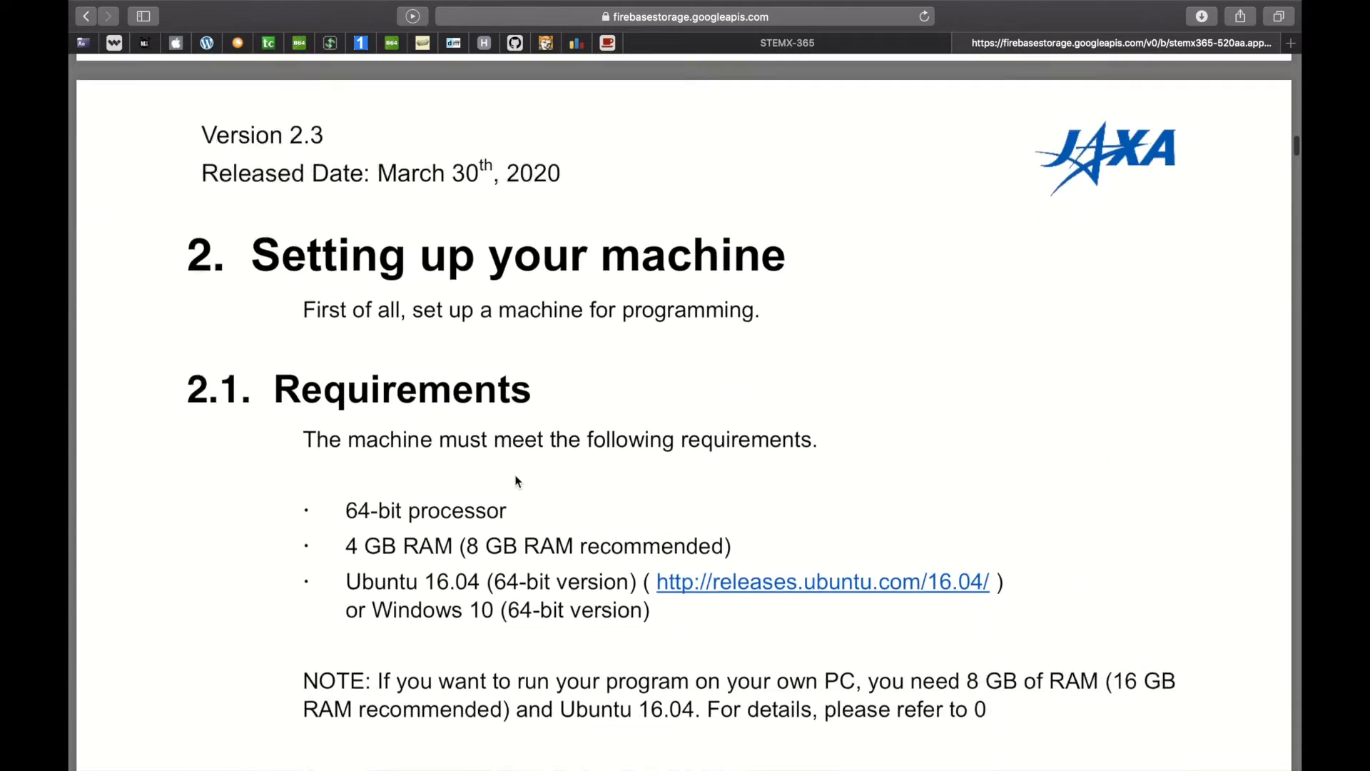
{"action": "scroll", "coordinate": [516, 479], "scroll_direction": "up", "scroll_amount": 1}
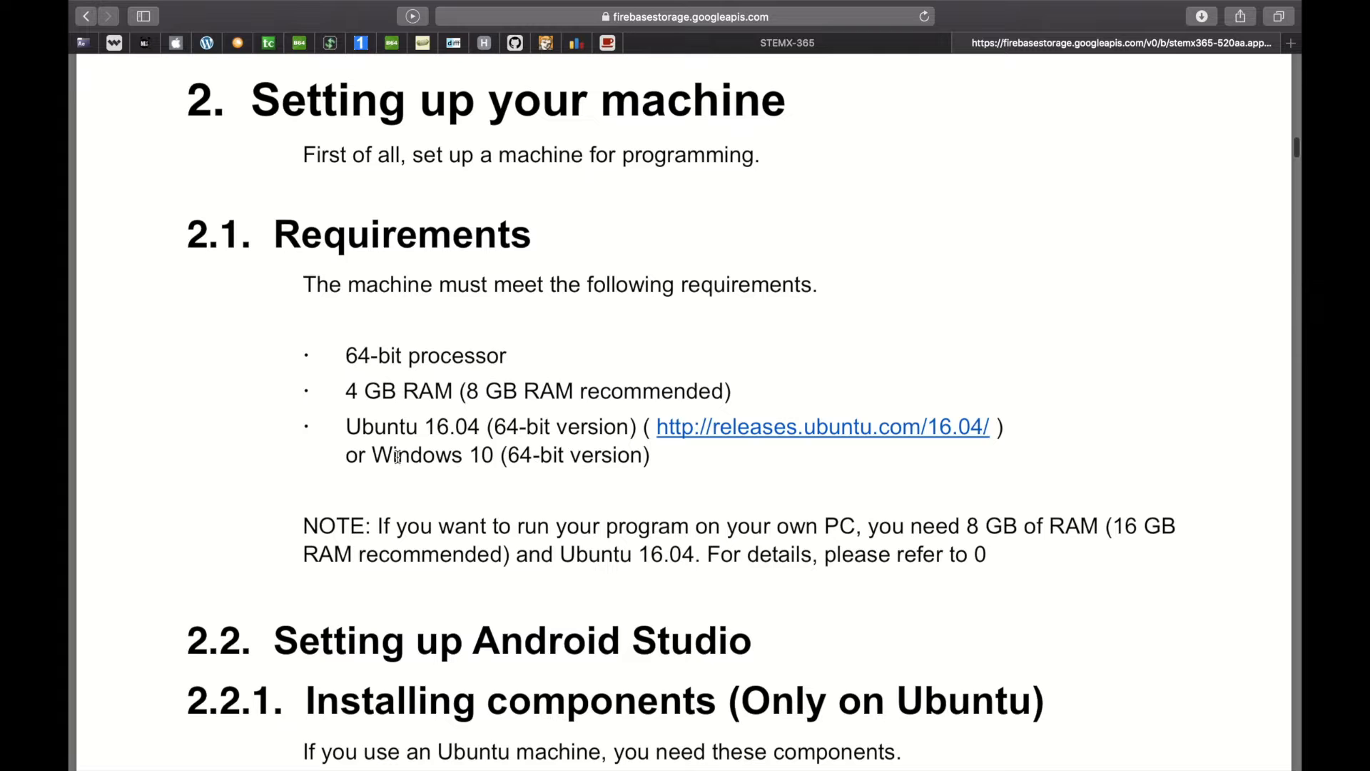
{"action": "scroll", "coordinate": [397, 457], "scroll_direction": "down", "scroll_amount": 3}
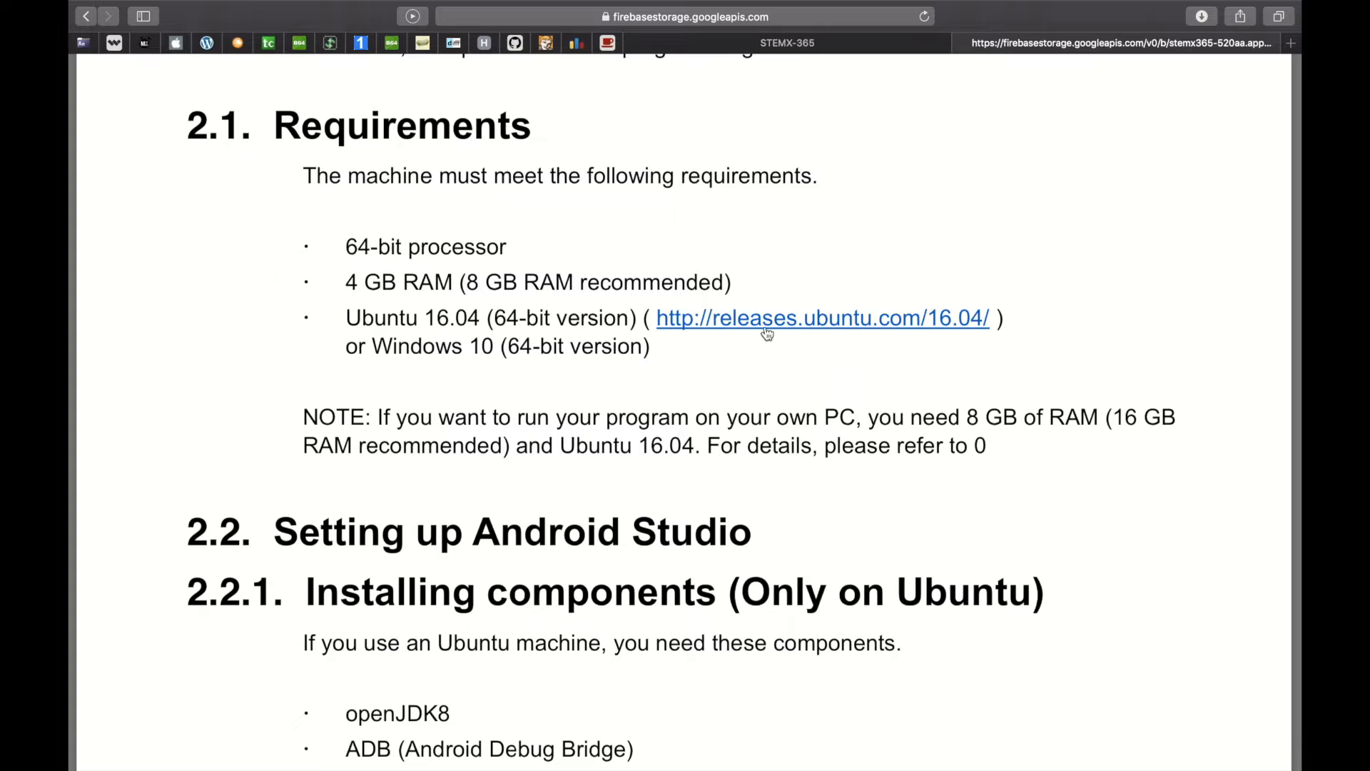
{"action": "left_click", "coordinate": [915, 327]}
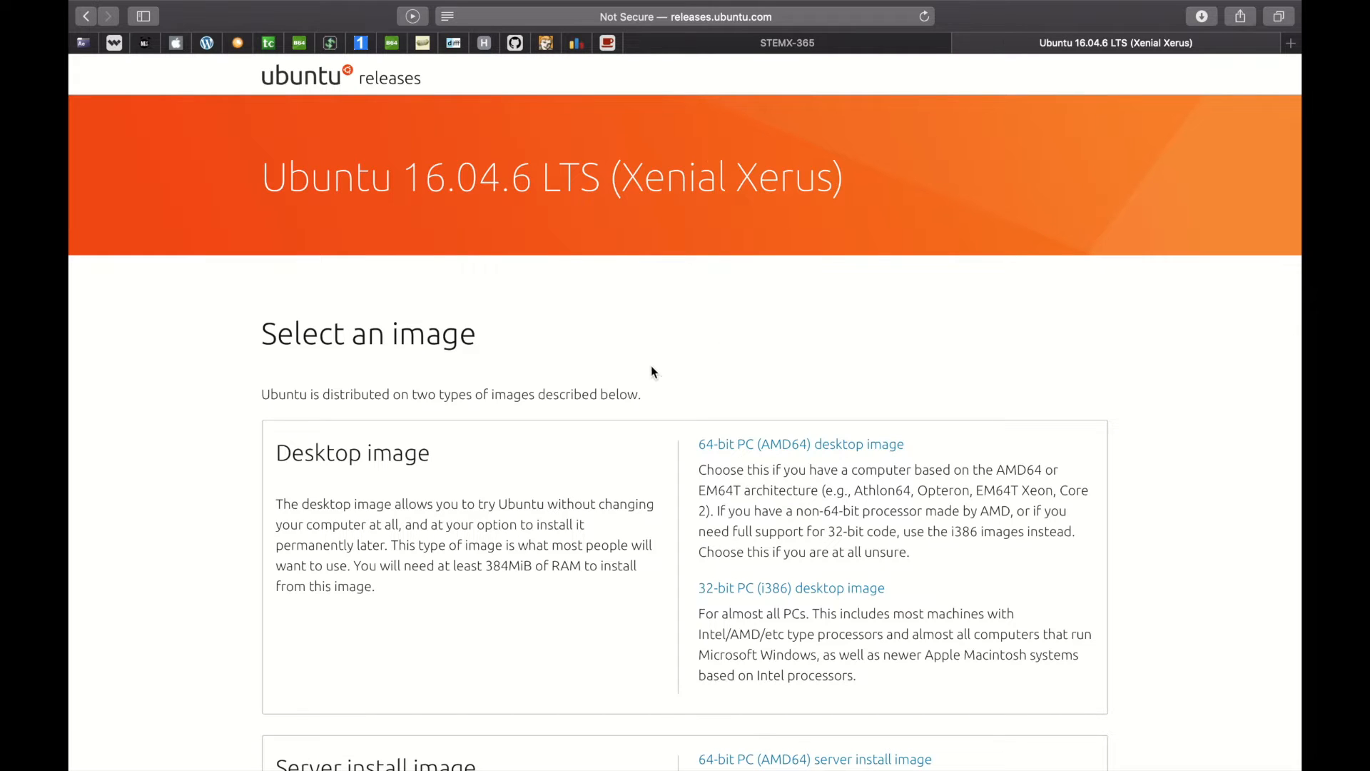
Check that ubuntu-16.04.6-desktop-amd64.iso (1.66 GB) is in Downloads, then return to the manual
{"action": "left_click", "coordinate": [1190, 22]}
{"action": "scroll", "coordinate": [1085, 349], "scroll_direction": "down", "scroll_amount": 3}
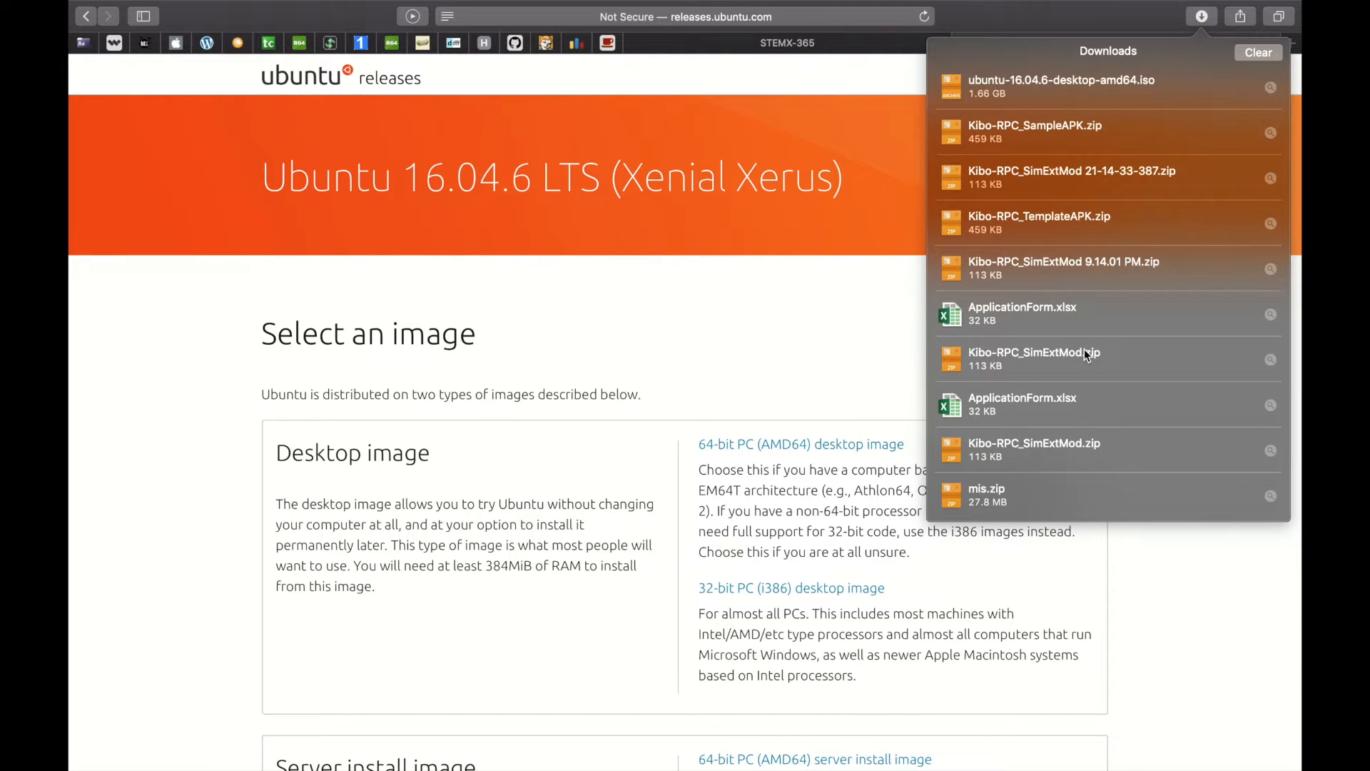
{"action": "scroll", "coordinate": [1085, 353], "scroll_direction": "up", "scroll_amount": 2}
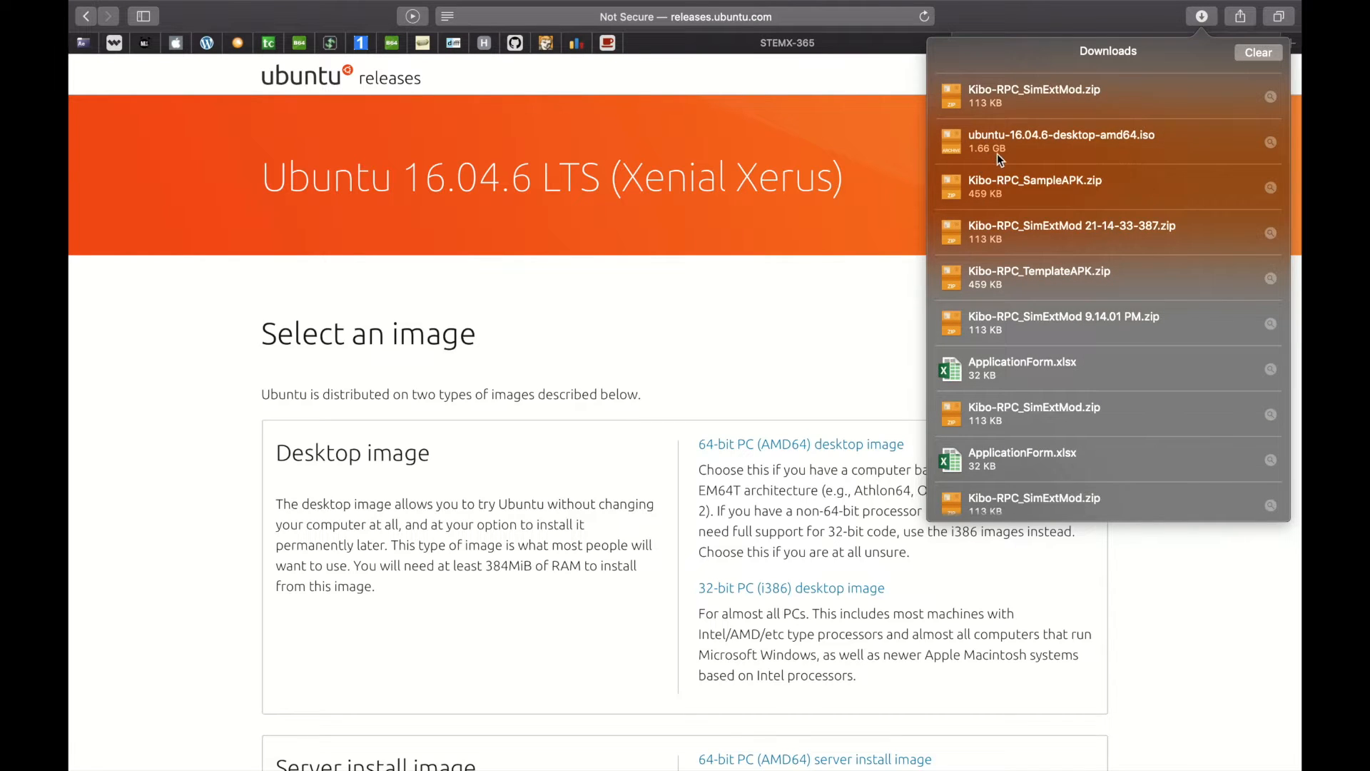
{"action": "left_click", "coordinate": [800, 332]}
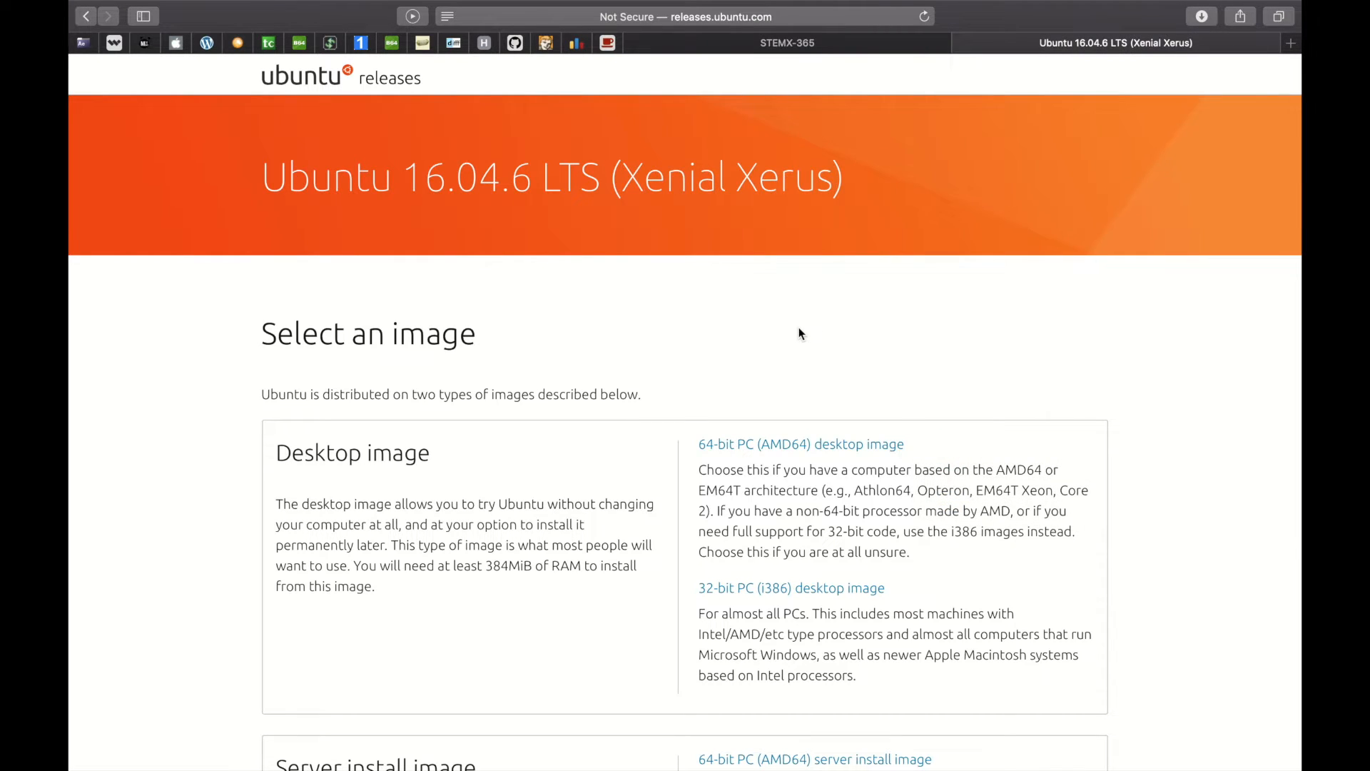
{"action": "left_click", "coordinate": [86, 16]}
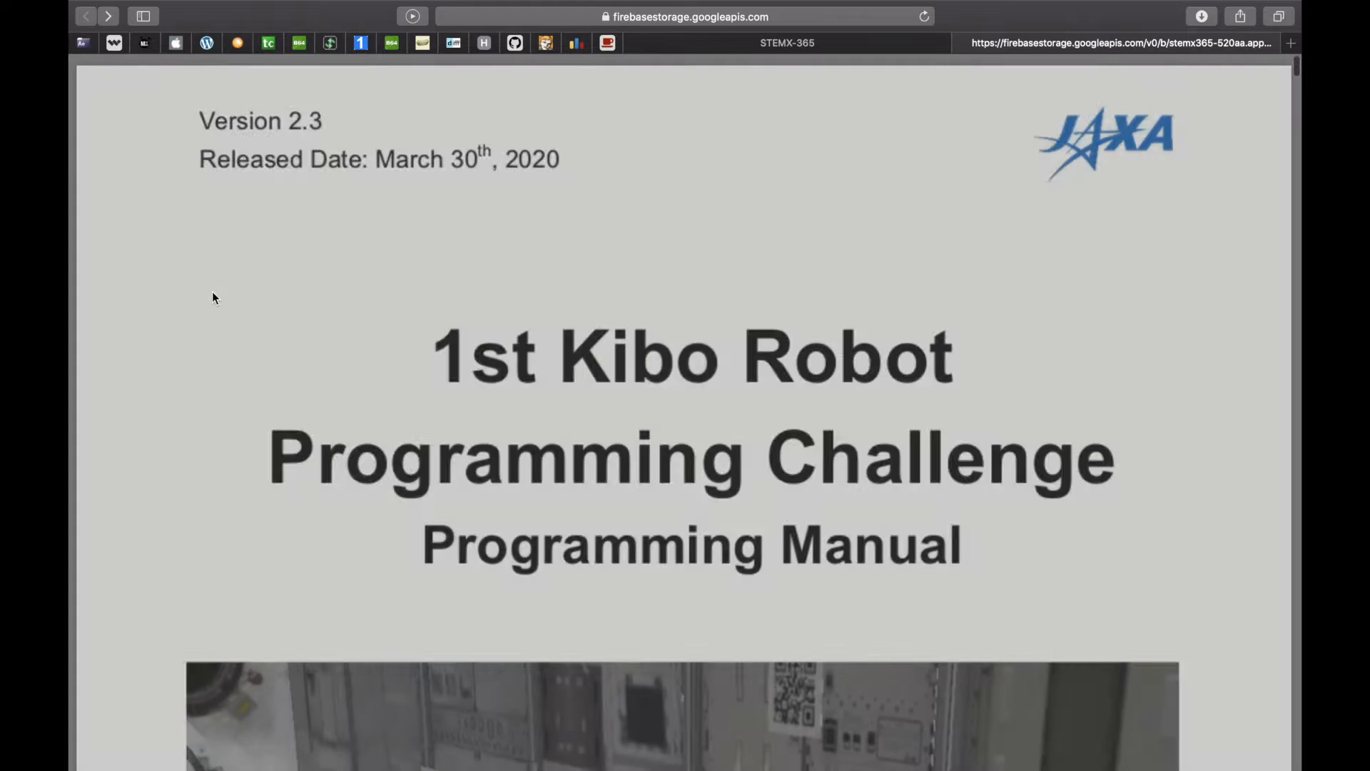
Return to the manual's space and review the required Ubuntu components in section 2.2.1
{"action": "key", "text": "ctrl+Up"}
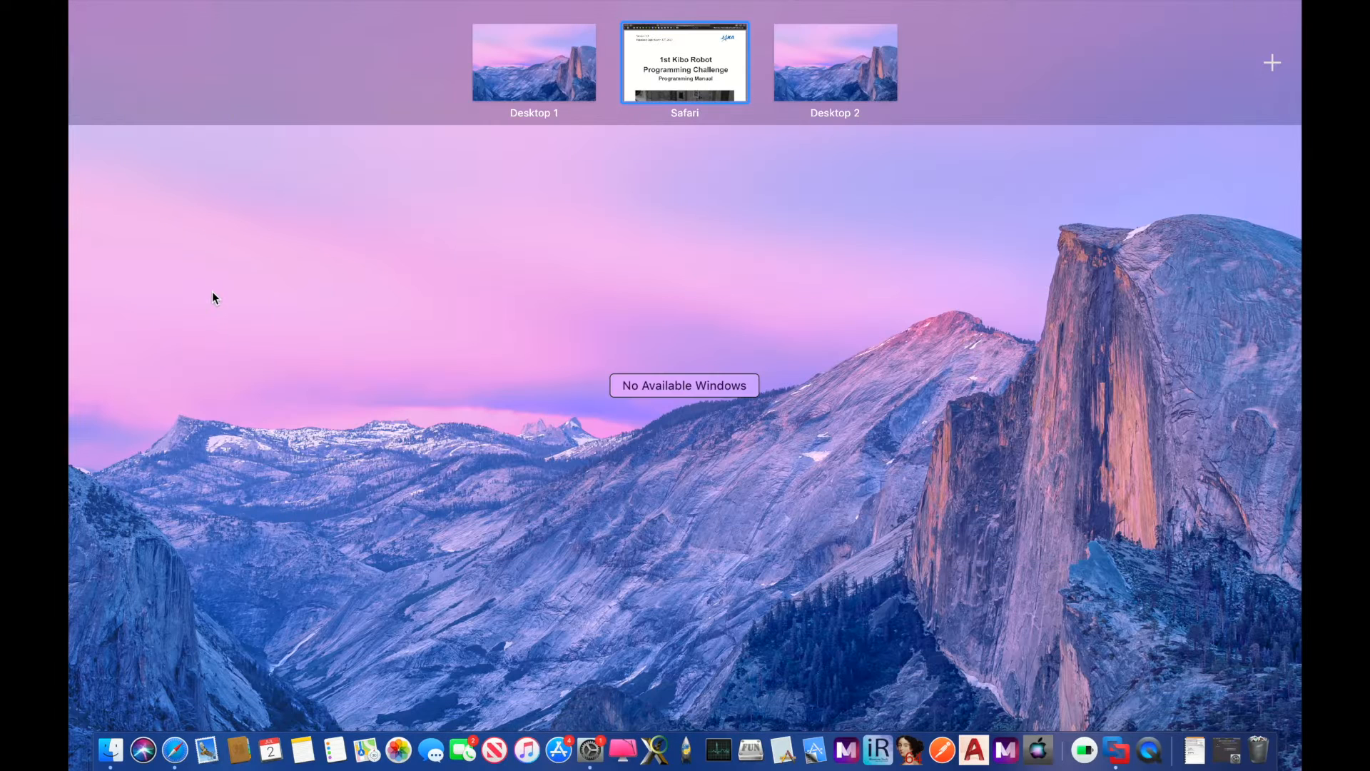
{"action": "left_click", "coordinate": [652, 87]}
{"action": "scroll", "coordinate": [489, 663], "scroll_direction": "down", "scroll_amount": 20}
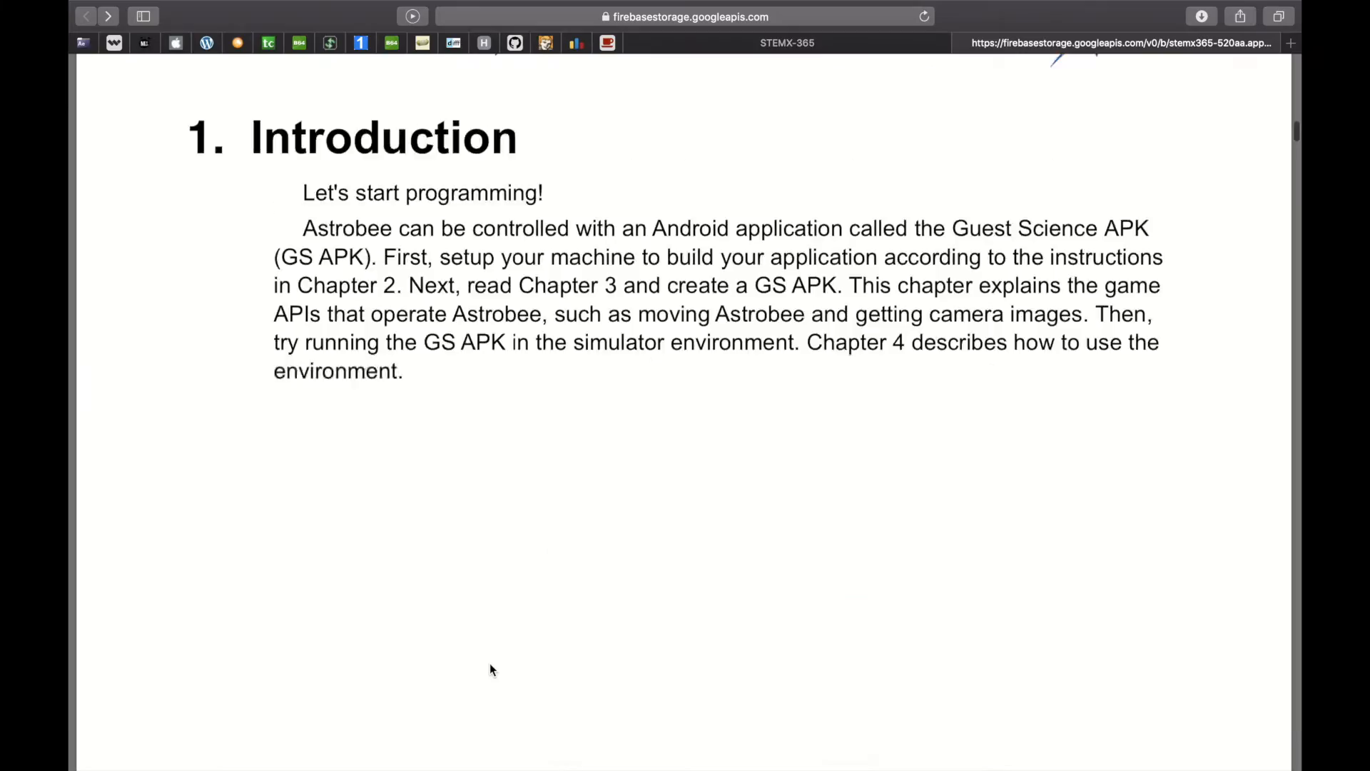
{"action": "scroll", "coordinate": [490, 666], "scroll_direction": "down", "scroll_amount": 15}
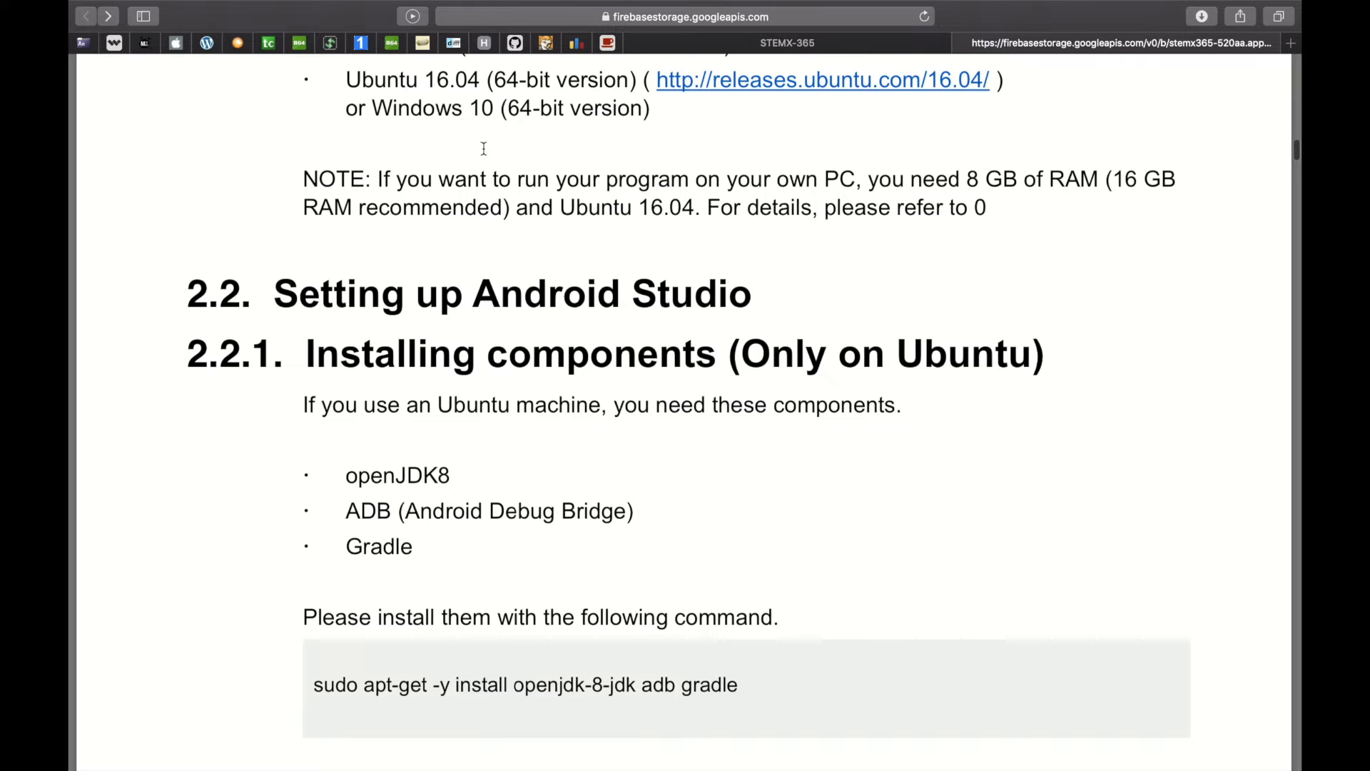
{"action": "scroll", "coordinate": [484, 149], "scroll_direction": "up", "scroll_amount": 3}
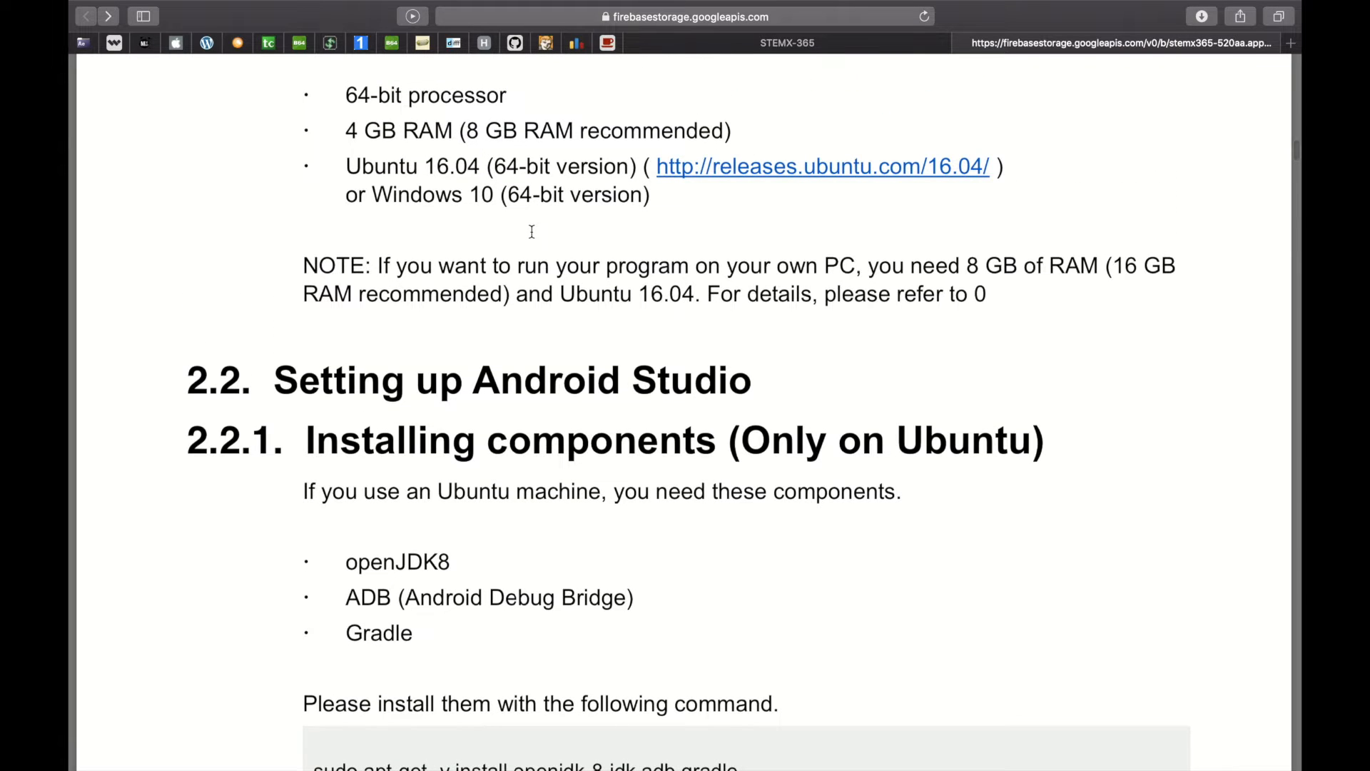
Switch to the desktop space and launch VMware Fusion from the Dock
{"action": "key", "text": "ctrl+Right"}
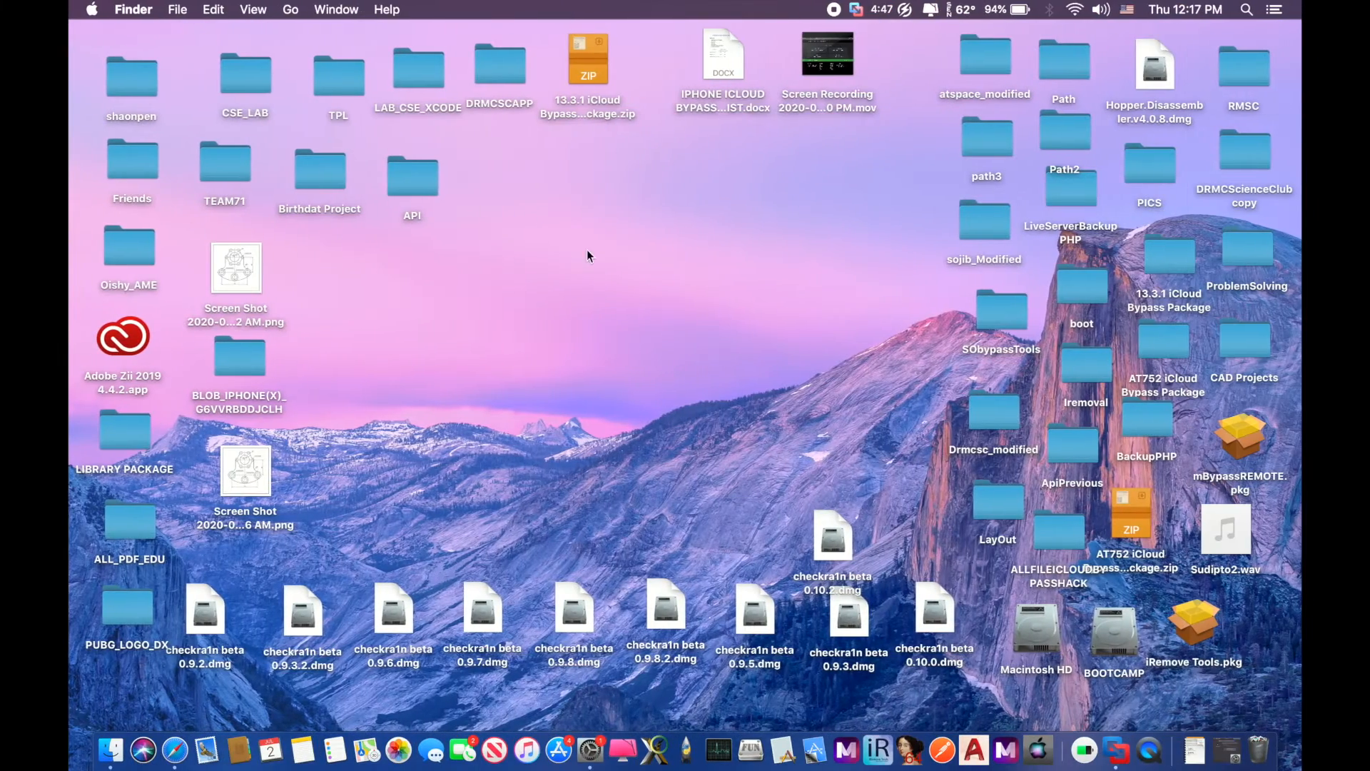
{"action": "key", "text": "ctrl+Left"}
{"action": "key", "text": "ctrl+Right"}
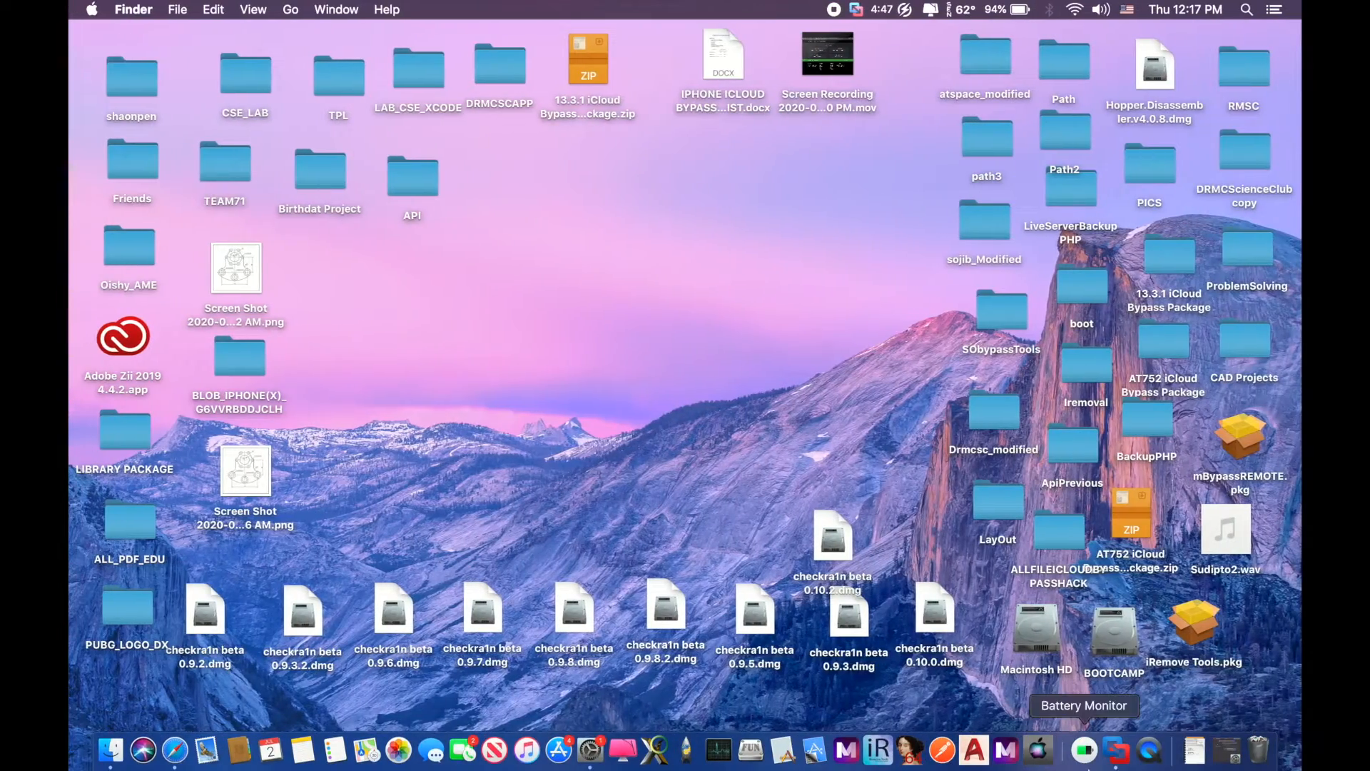
{"action": "left_click", "coordinate": [1118, 762]}
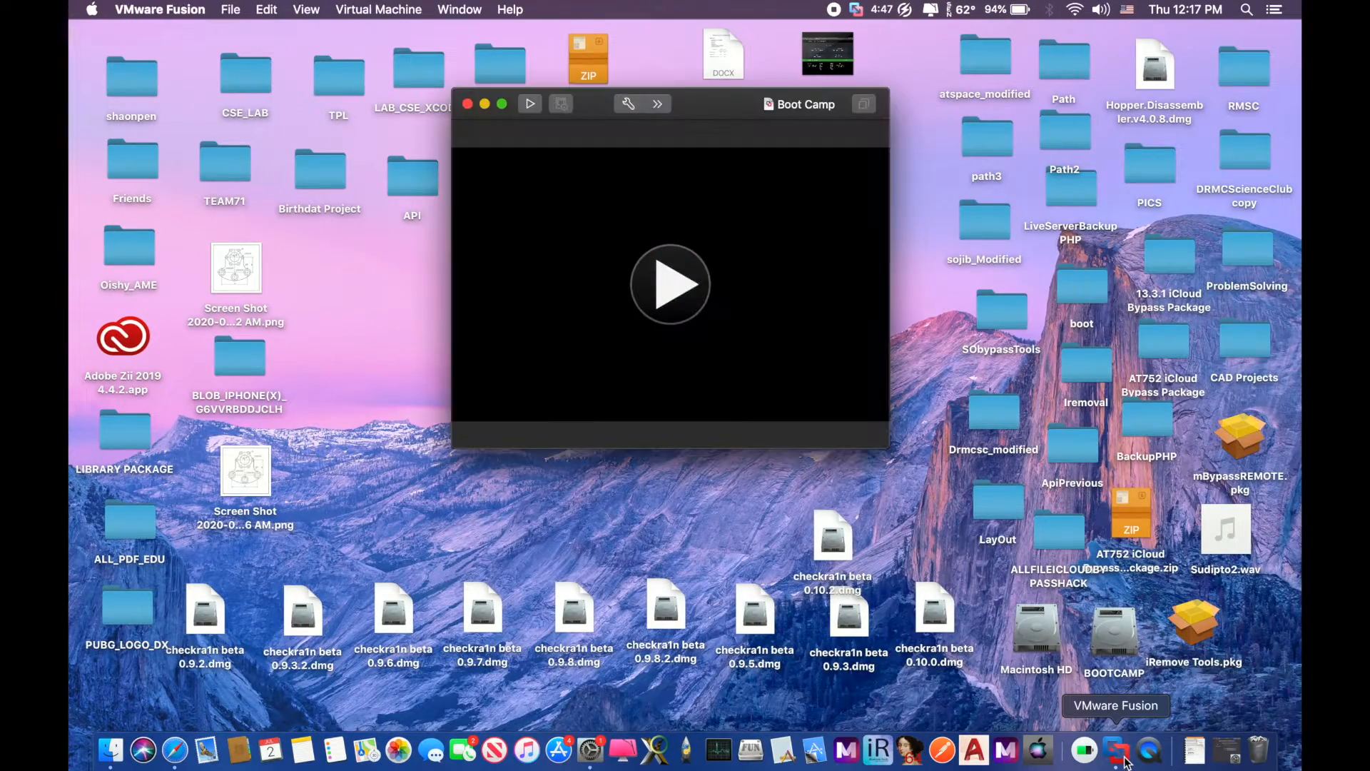
Create a new virtual machine installing from ubuntu-16.04.6-desktop-amd64.iso dragged in from Downloads
{"action": "left_click_drag", "start_coordinate": [721, 109], "coordinate": [717, 93]}
{"action": "left_click", "coordinate": [230, 9]}
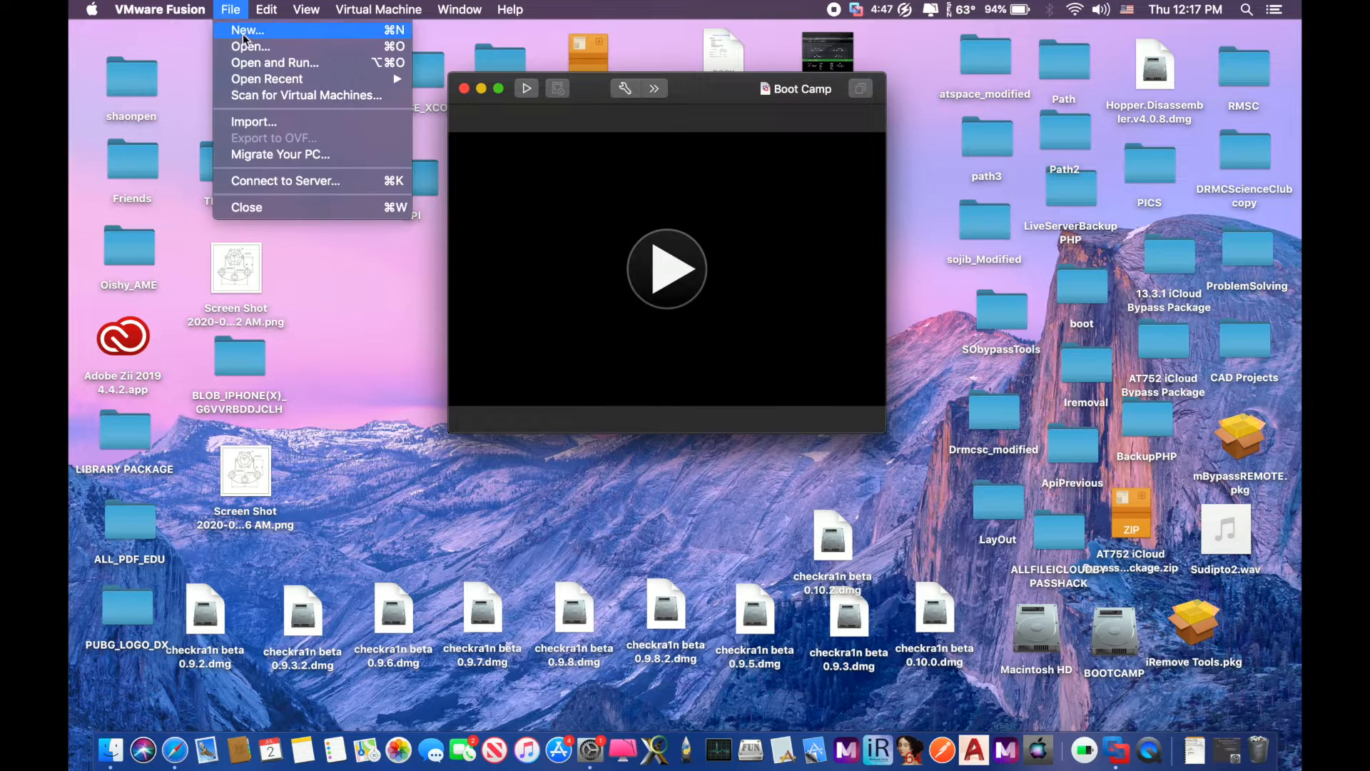
{"action": "left_click", "coordinate": [246, 32]}
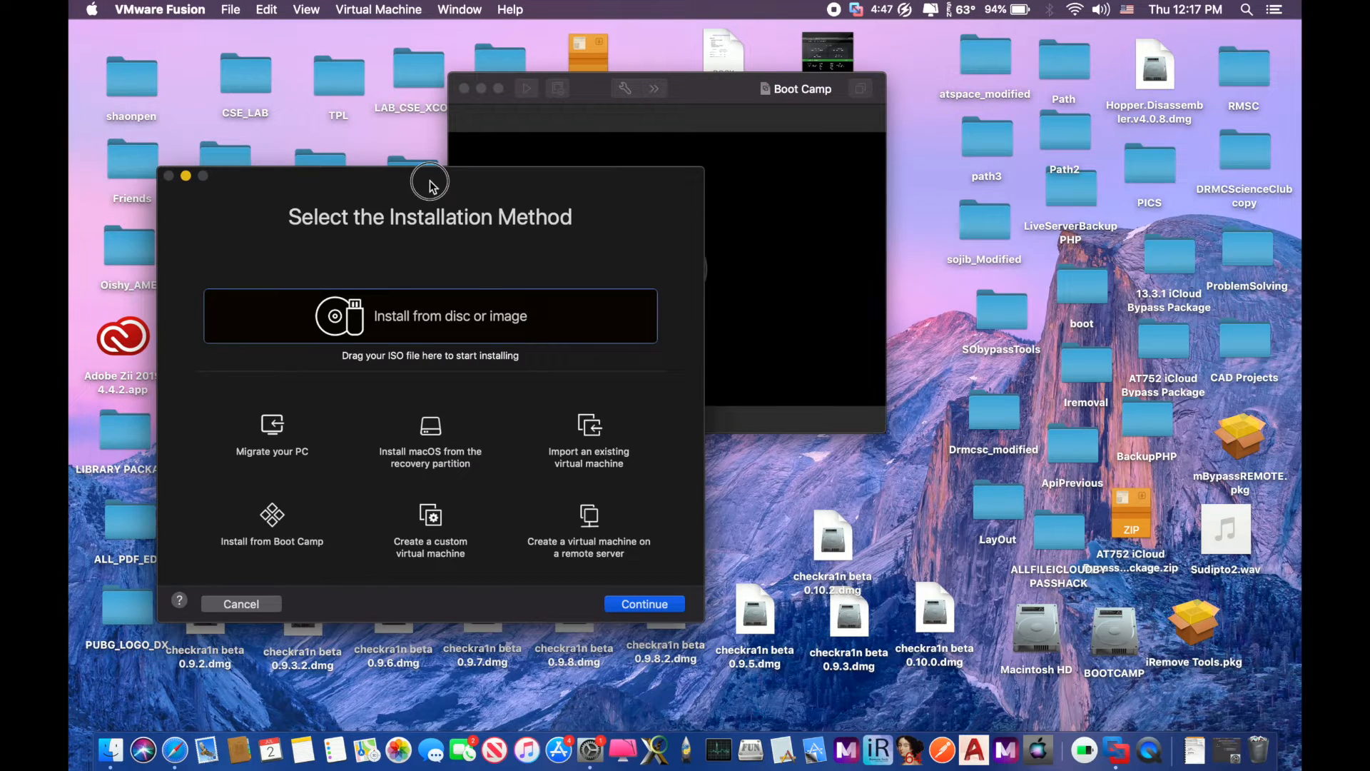
{"action": "left_click_drag", "start_coordinate": [430, 186], "coordinate": [696, 40]}
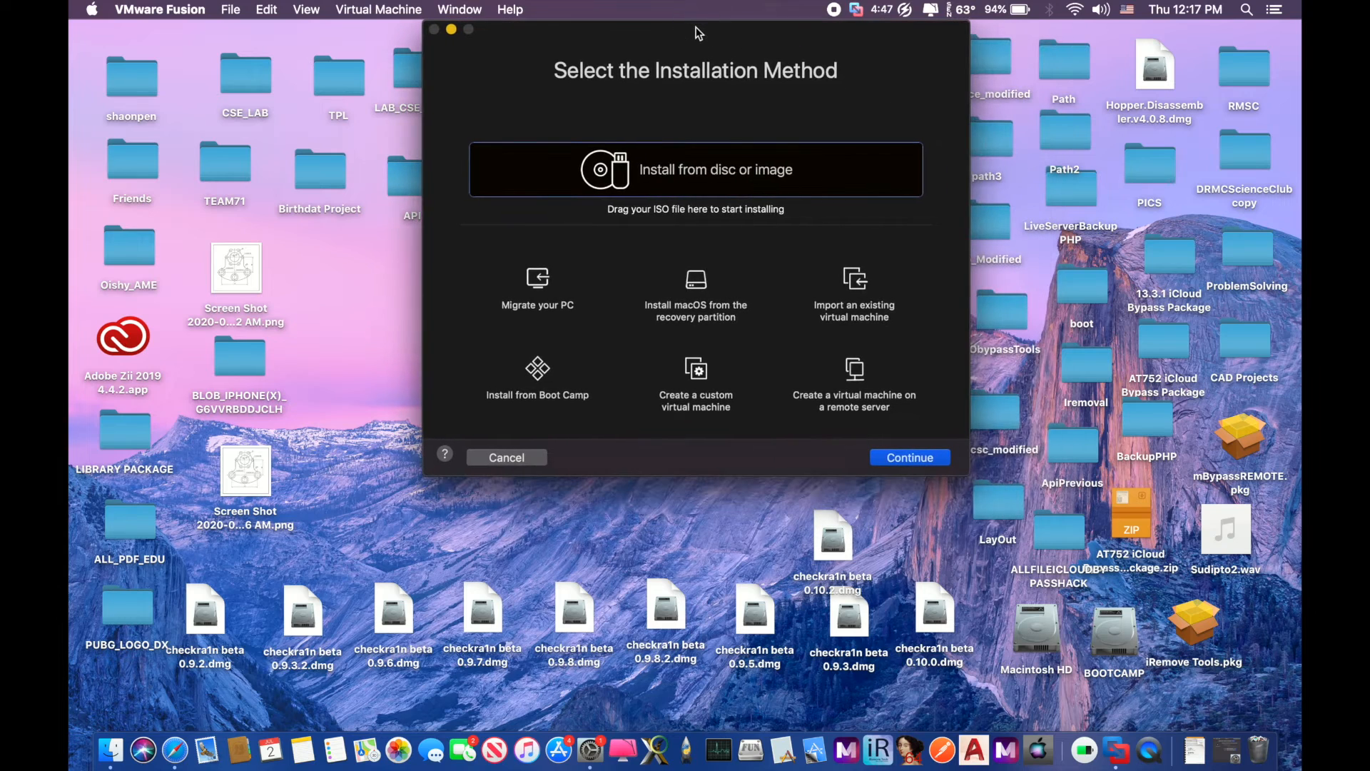
{"action": "left_click", "coordinate": [1207, 759]}
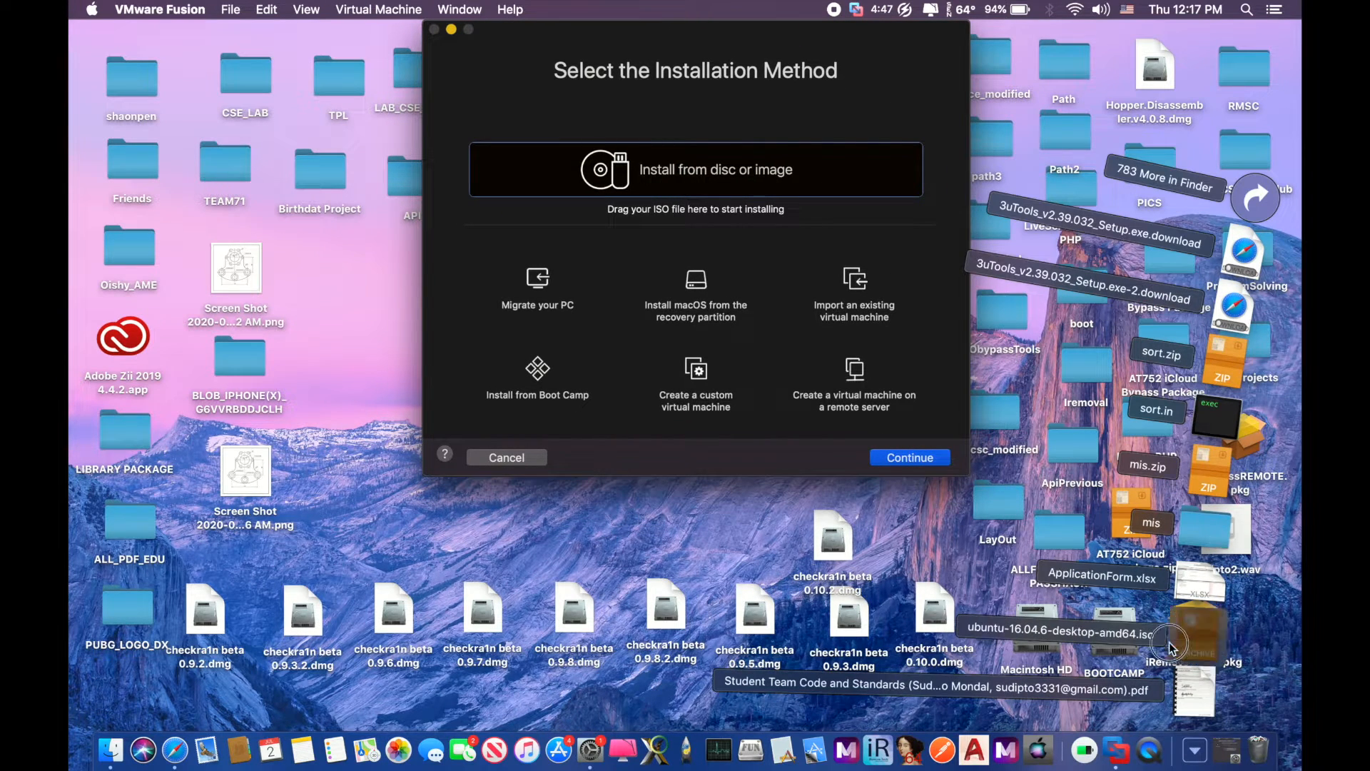
{"action": "left_click_drag", "start_coordinate": [1172, 648], "coordinate": [631, 187]}
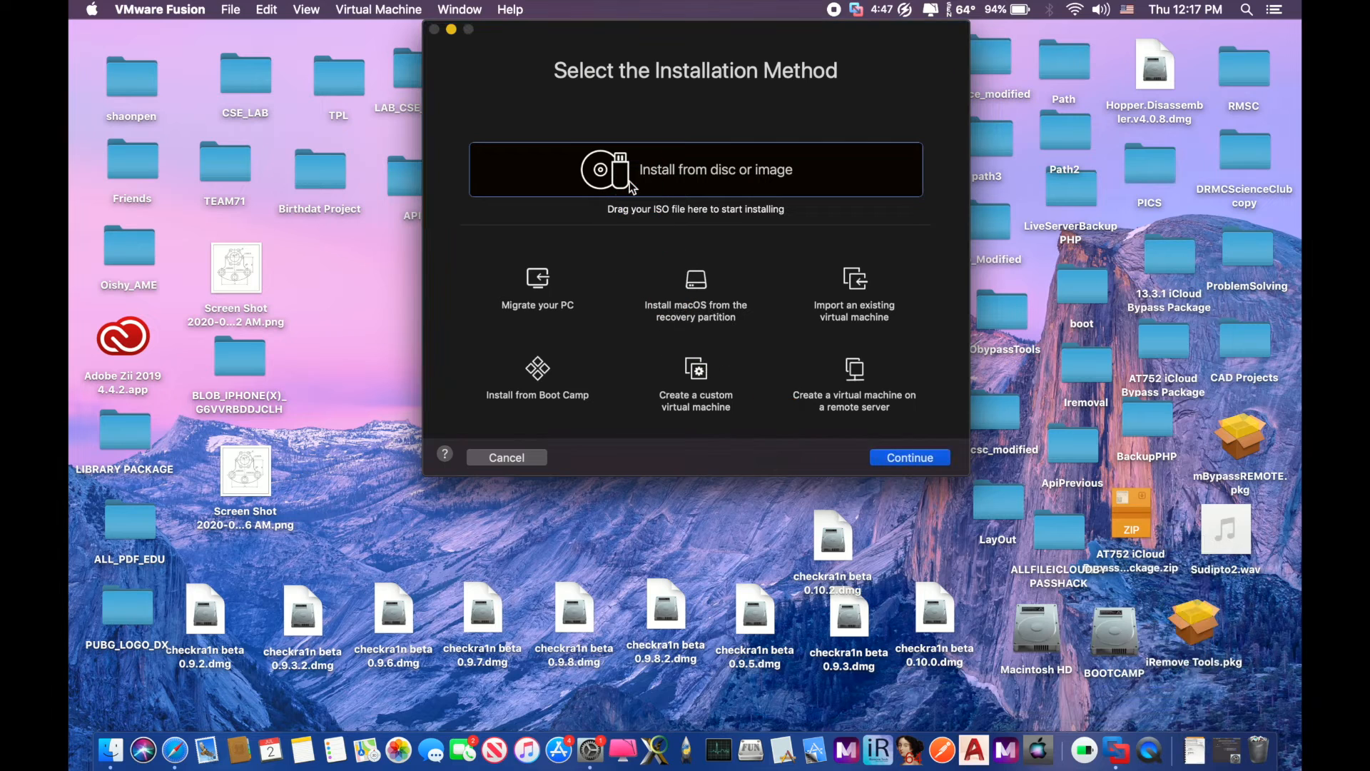
{"action": "left_click", "coordinate": [922, 460]}
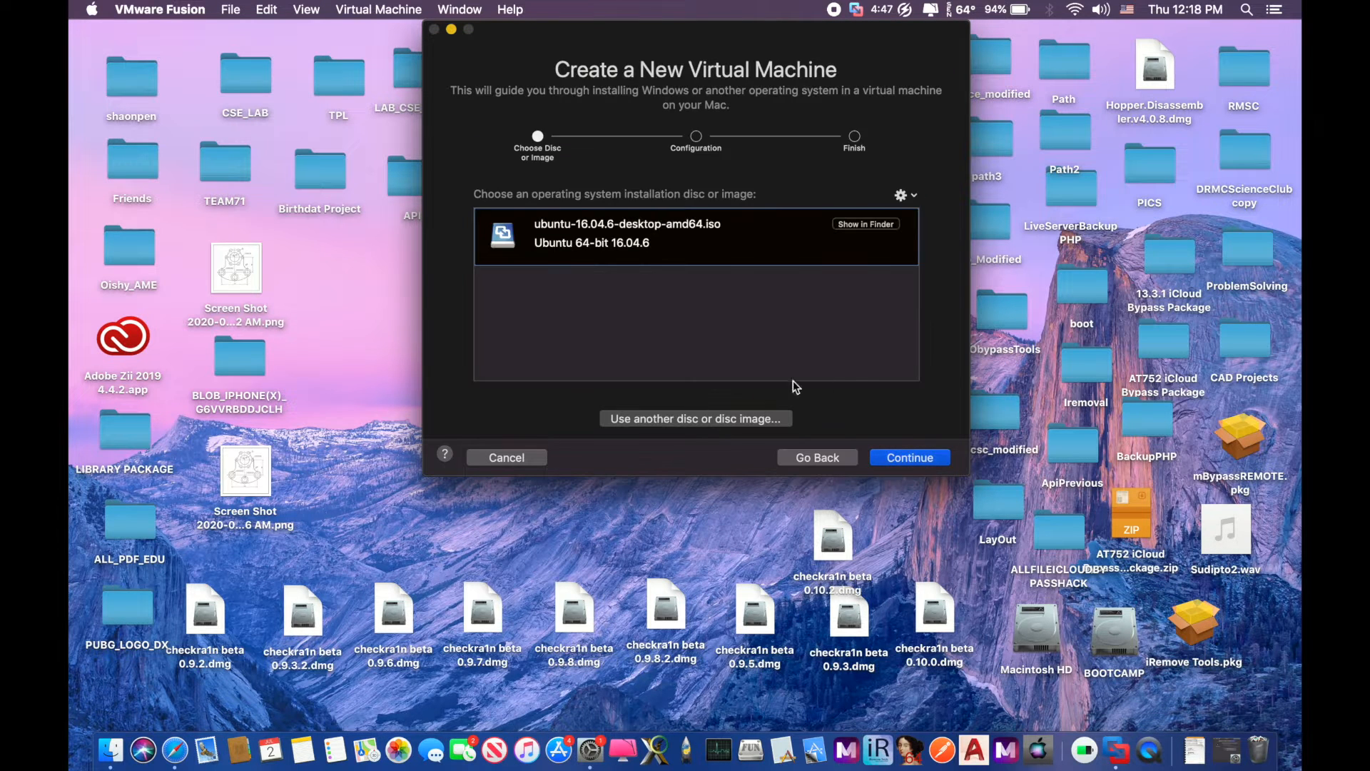
Set the Easy Install display name to 'user', enter and confirm a password, then continue
{"action": "left_click", "coordinate": [917, 459]}
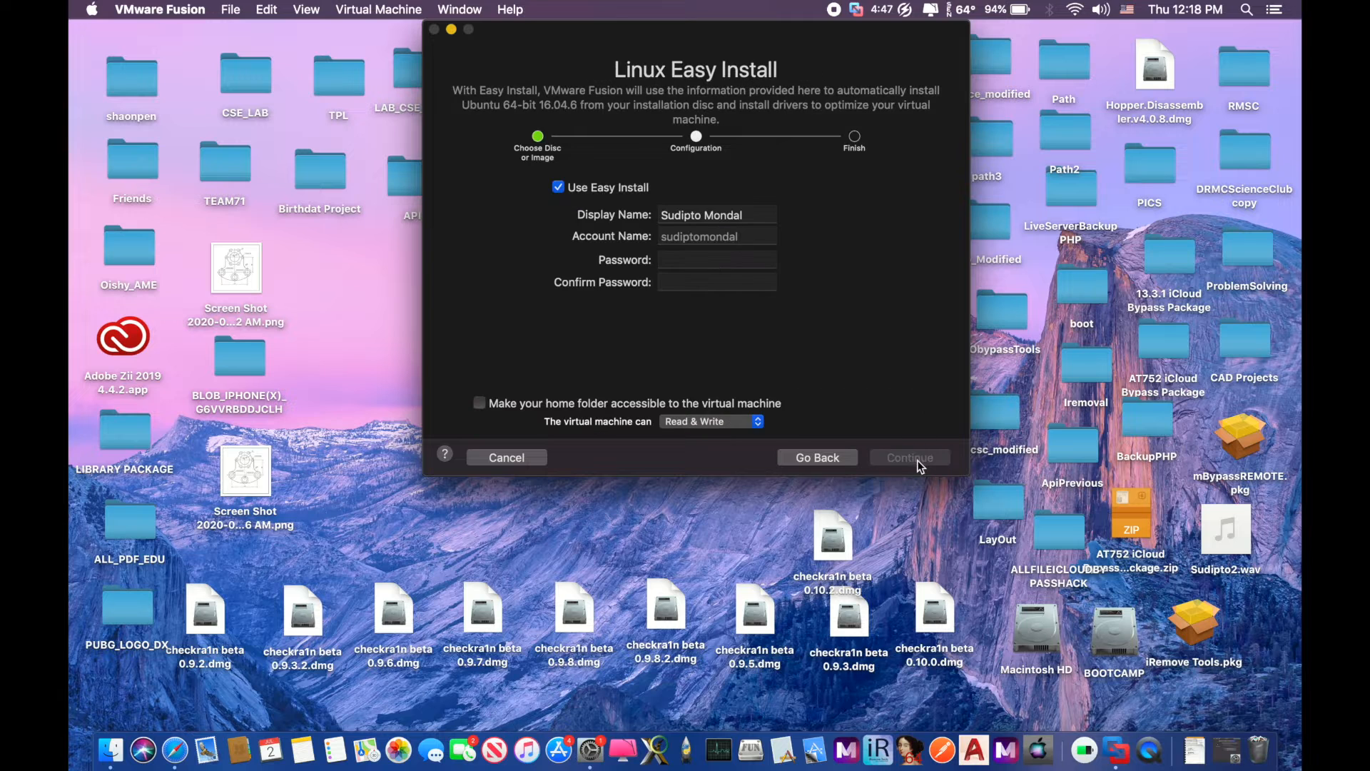
{"action": "left_click", "coordinate": [749, 216]}
{"action": "left_click_drag", "start_coordinate": [749, 216], "coordinate": [661, 224]}
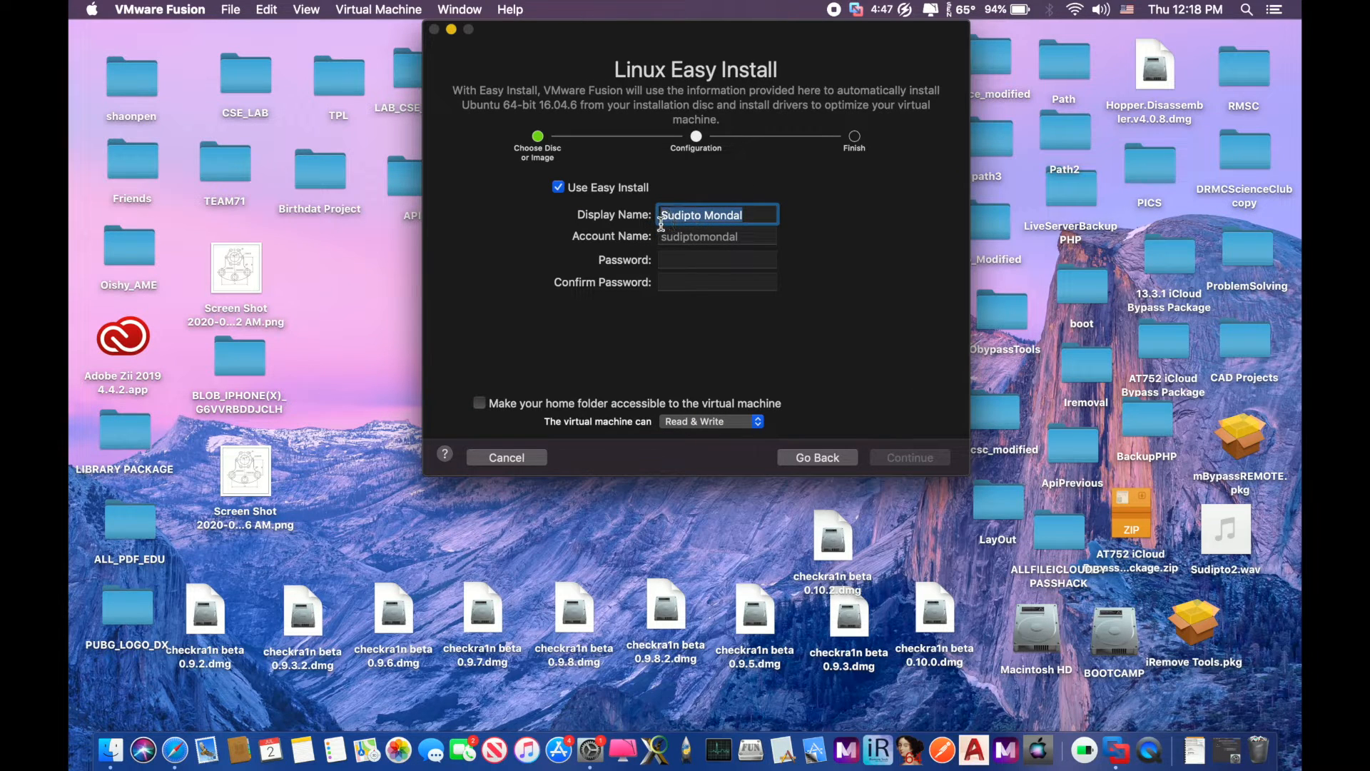
{"action": "type", "text": "user"}
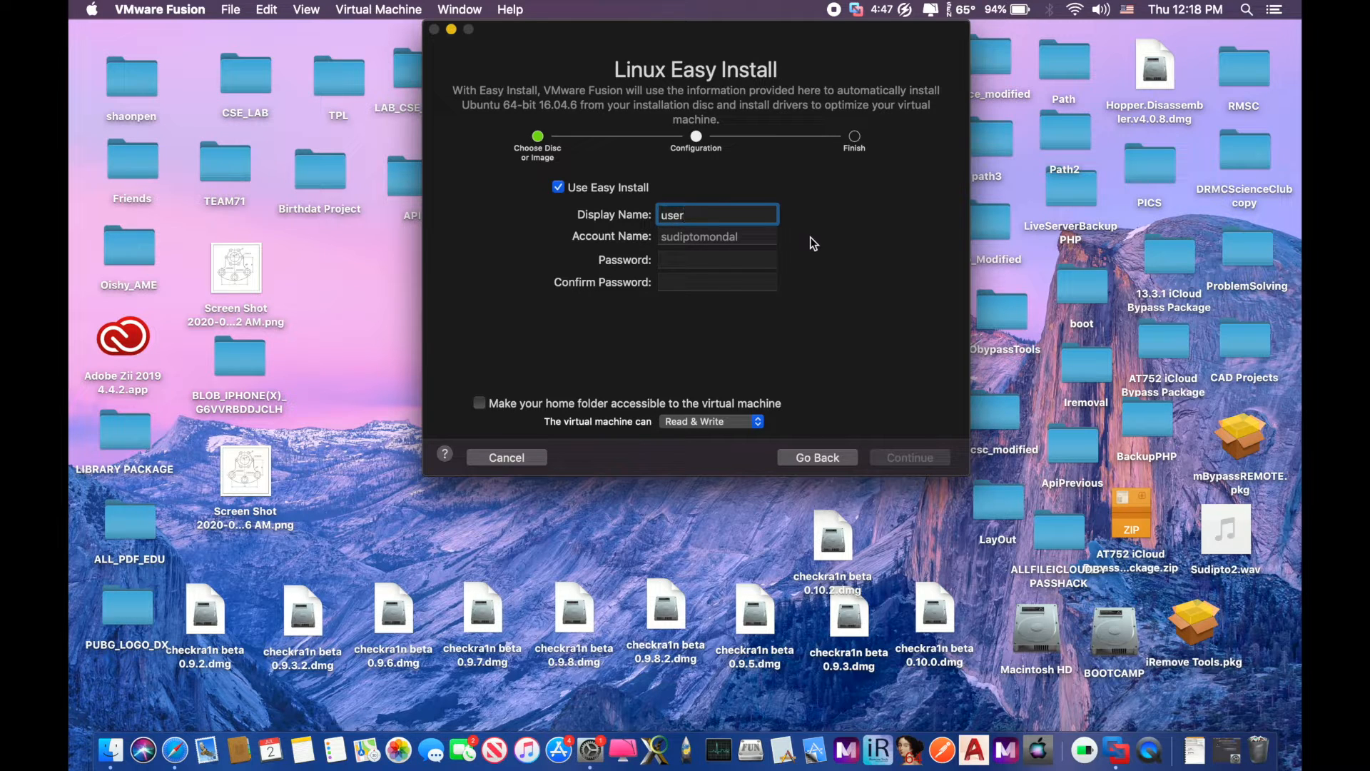
{"action": "left_click", "coordinate": [723, 261]}
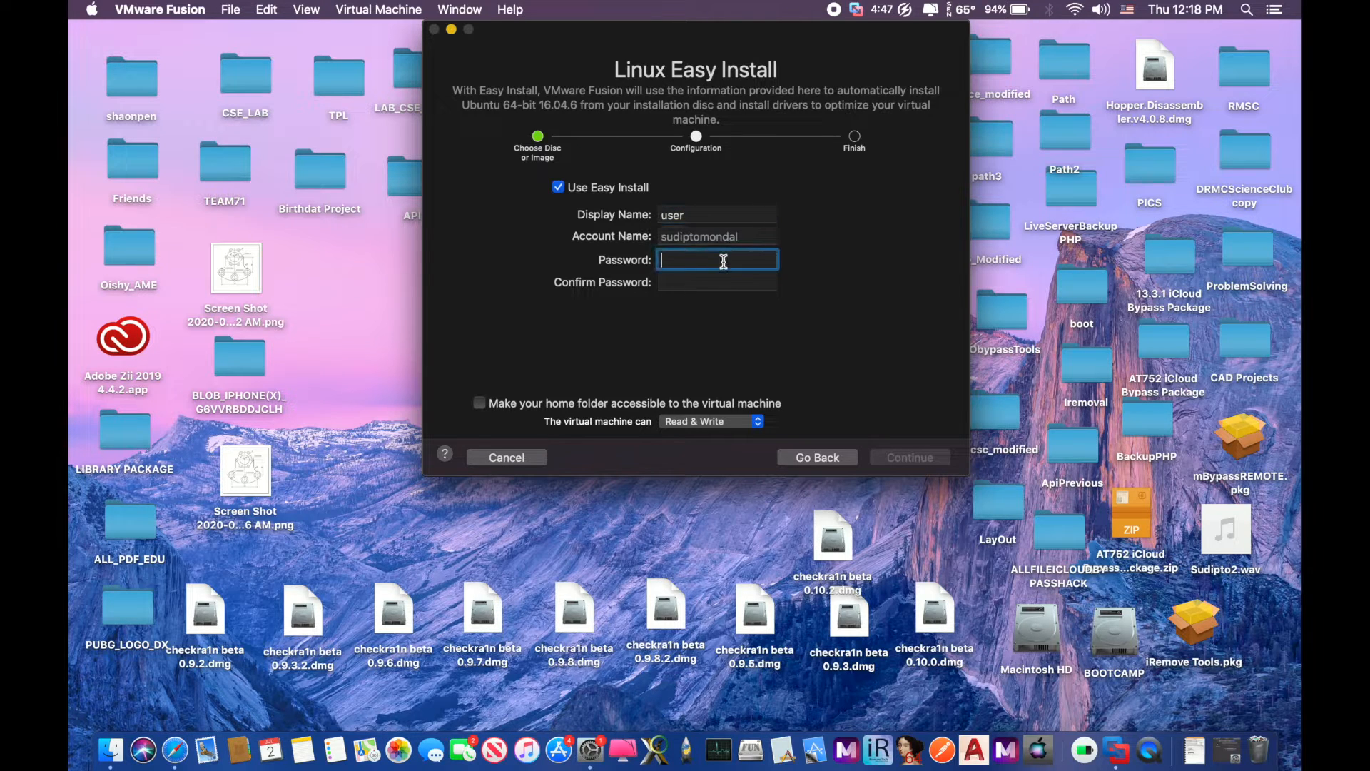
{"action": "type", "text": "1234"}
{"action": "left_click", "coordinate": [715, 282]}
{"action": "type", "text": "123"}
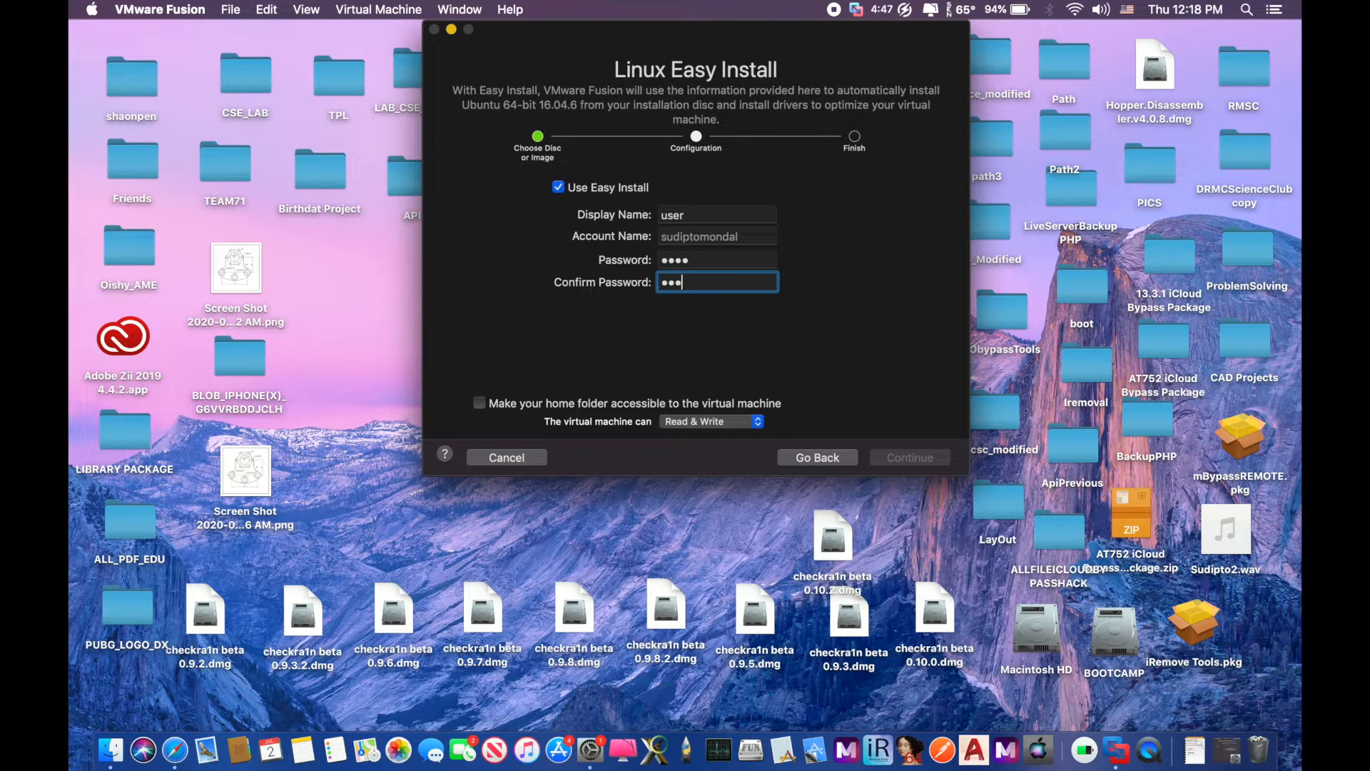
{"action": "type", "text": "4"}
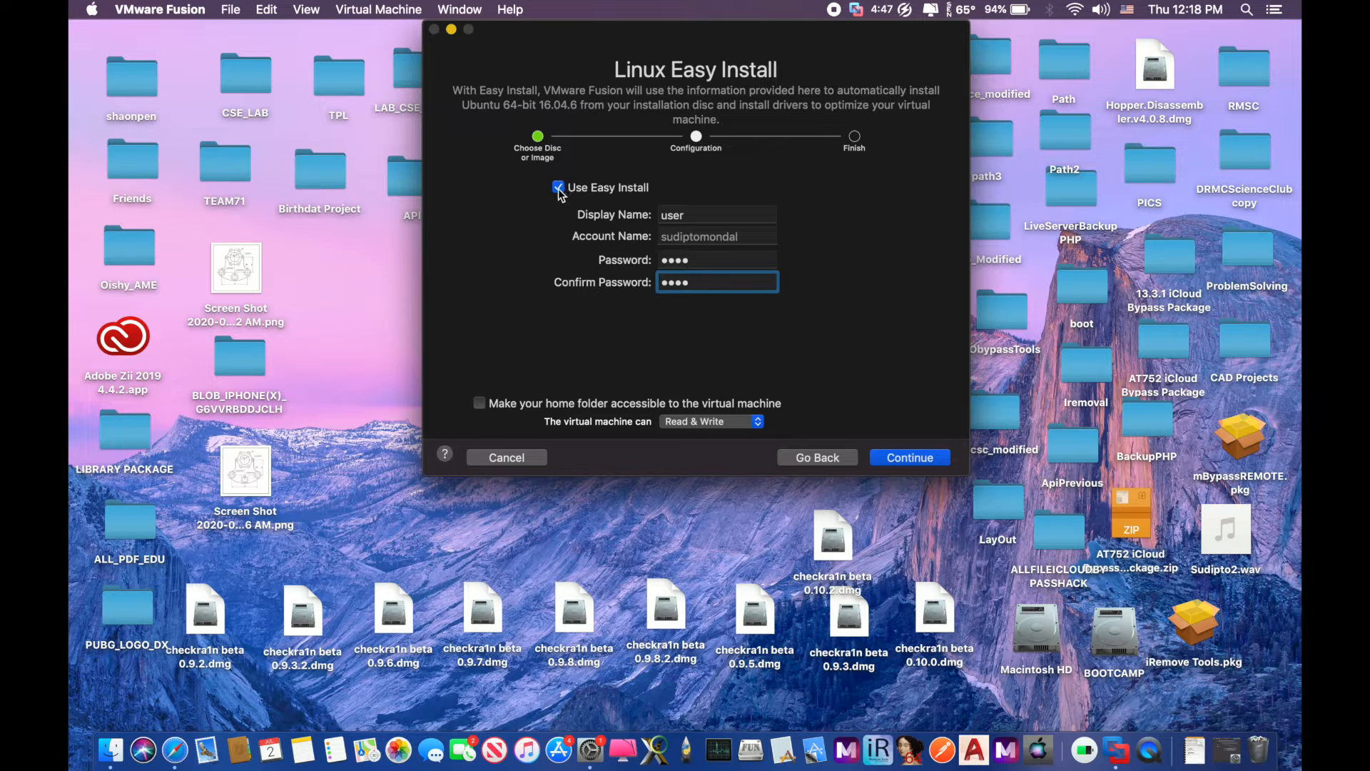
{"action": "left_click", "coordinate": [906, 460]}
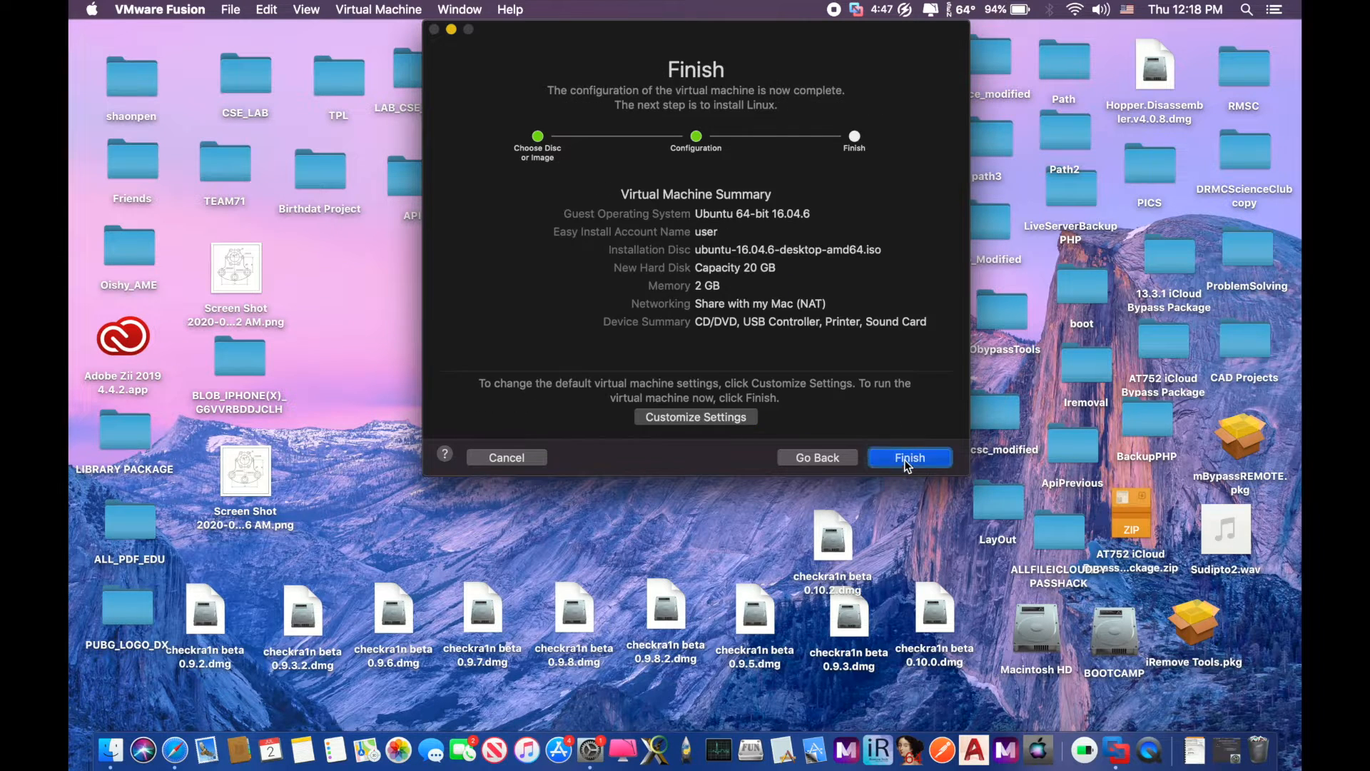
Save the VM in Virtual Machines, shrink its hard disk to 14 GB, and power it on
{"action": "left_click", "coordinate": [681, 421]}
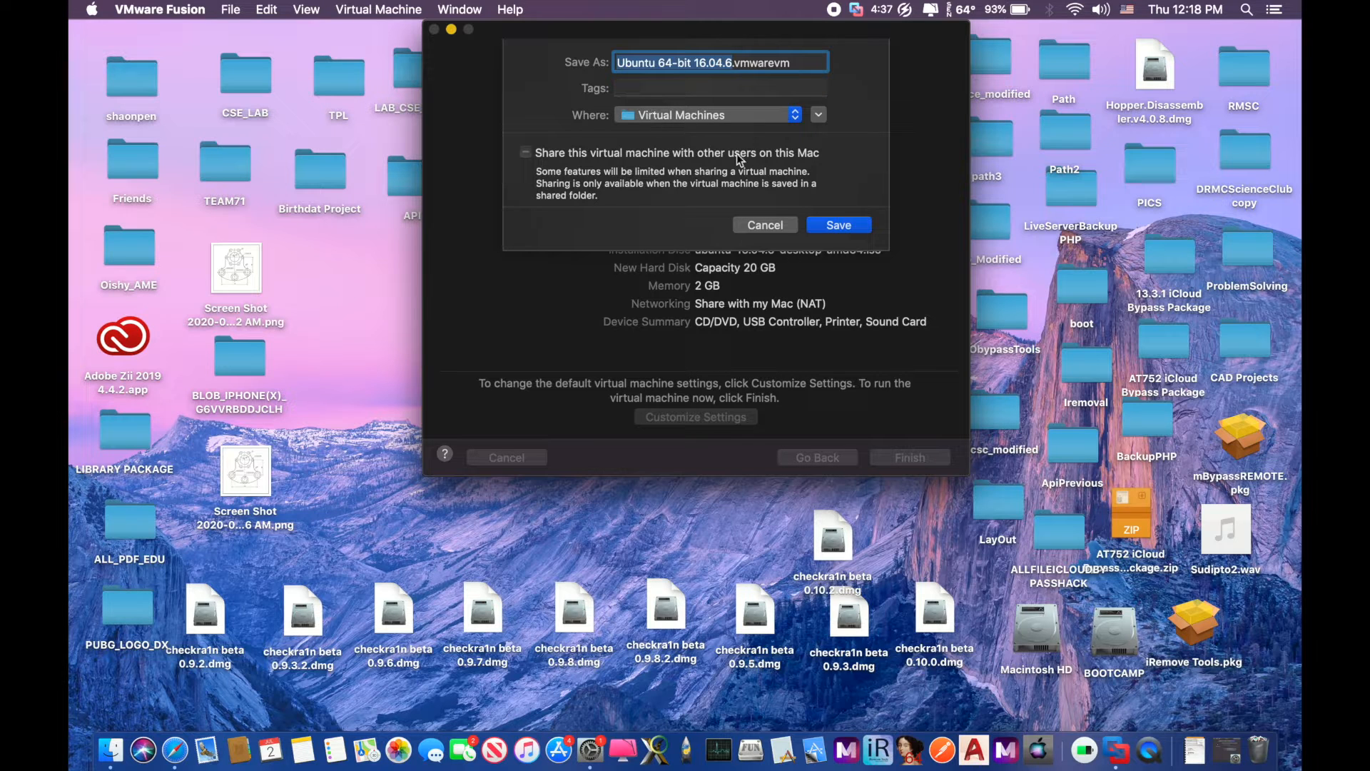
{"action": "left_click", "coordinate": [830, 225]}
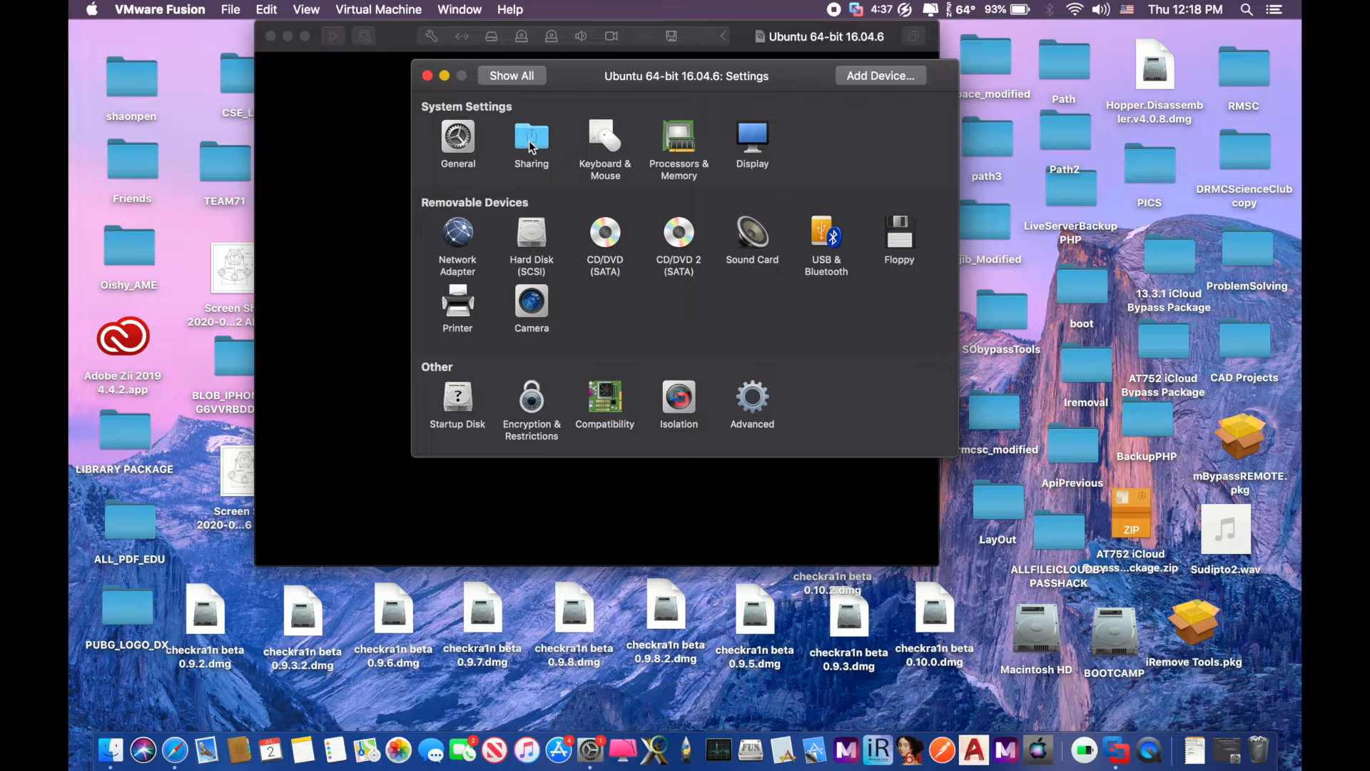
{"action": "left_click", "coordinate": [532, 232]}
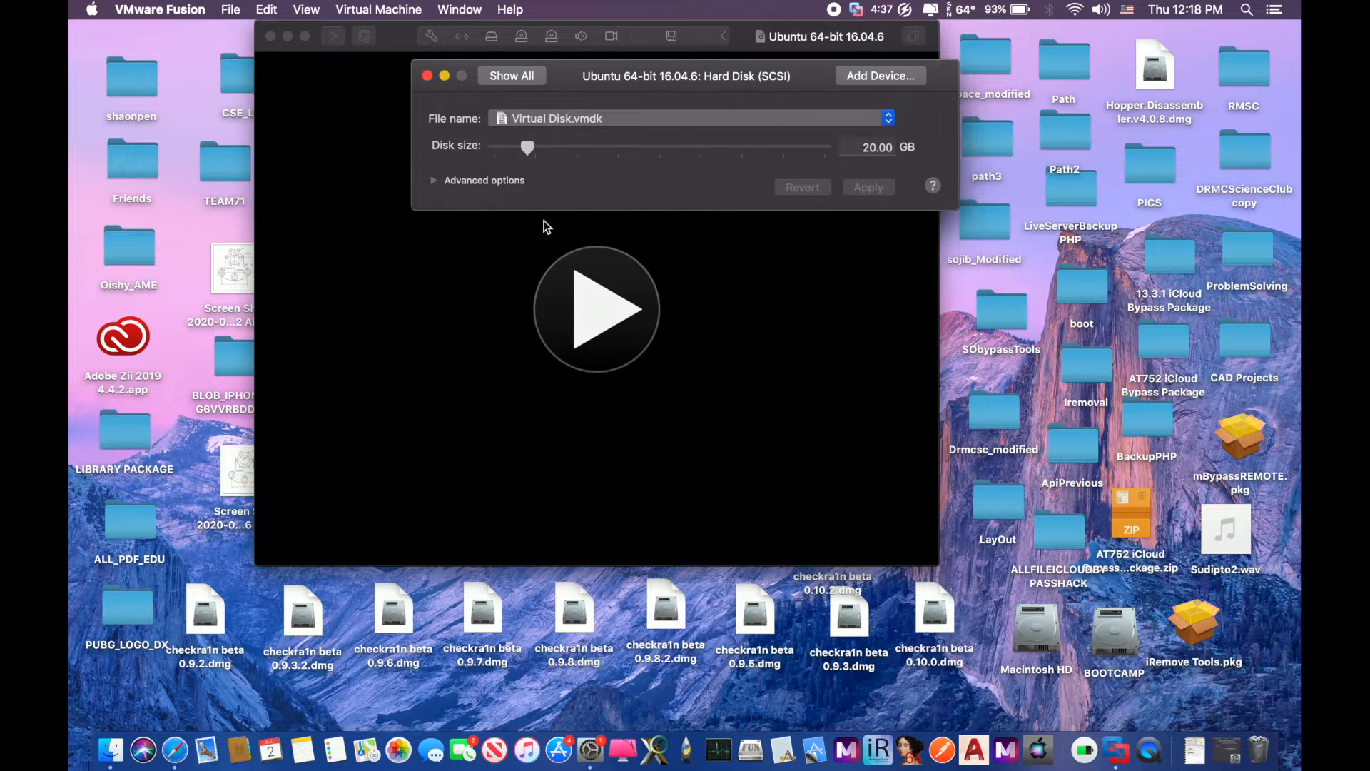
{"action": "left_click_drag", "start_coordinate": [532, 145], "coordinate": [519, 147]}
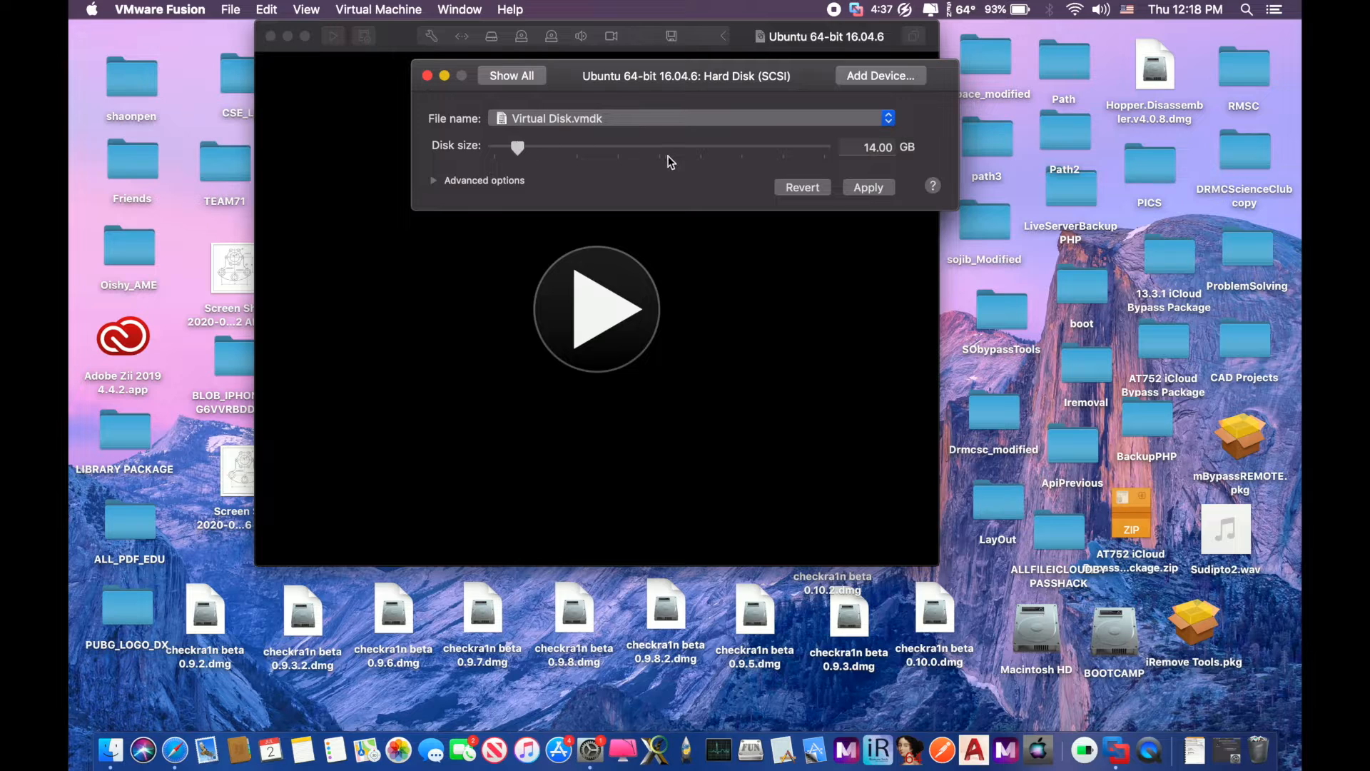
{"action": "left_click", "coordinate": [859, 187]}
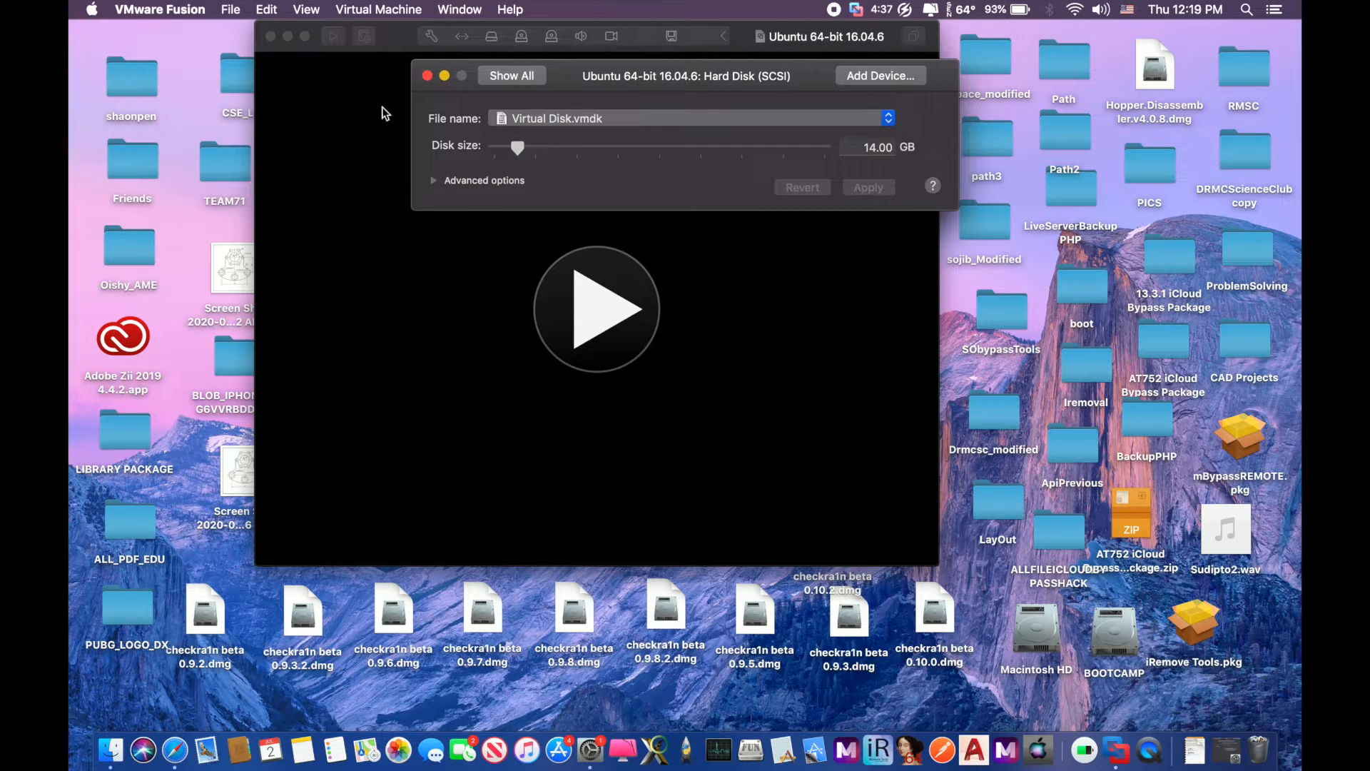
{"action": "left_click", "coordinate": [427, 75]}
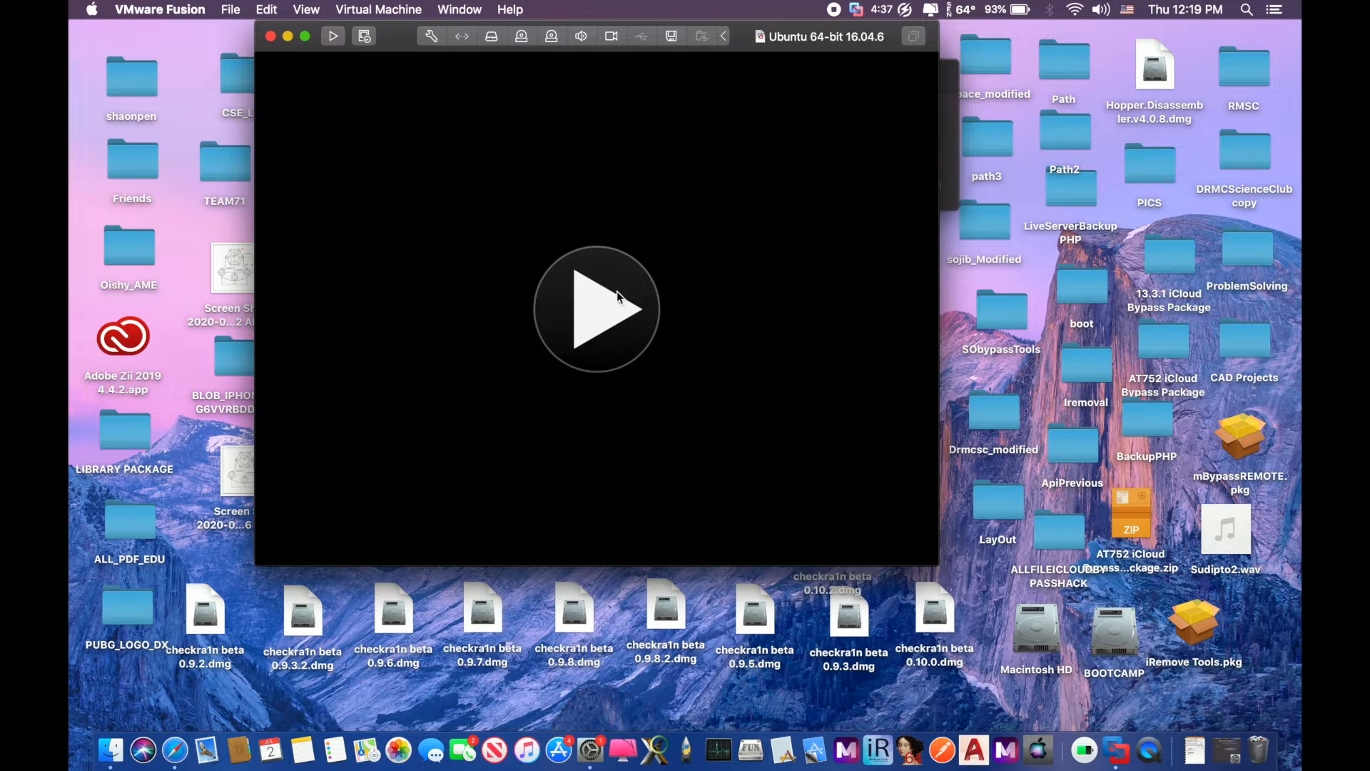
{"action": "left_click", "coordinate": [615, 299]}
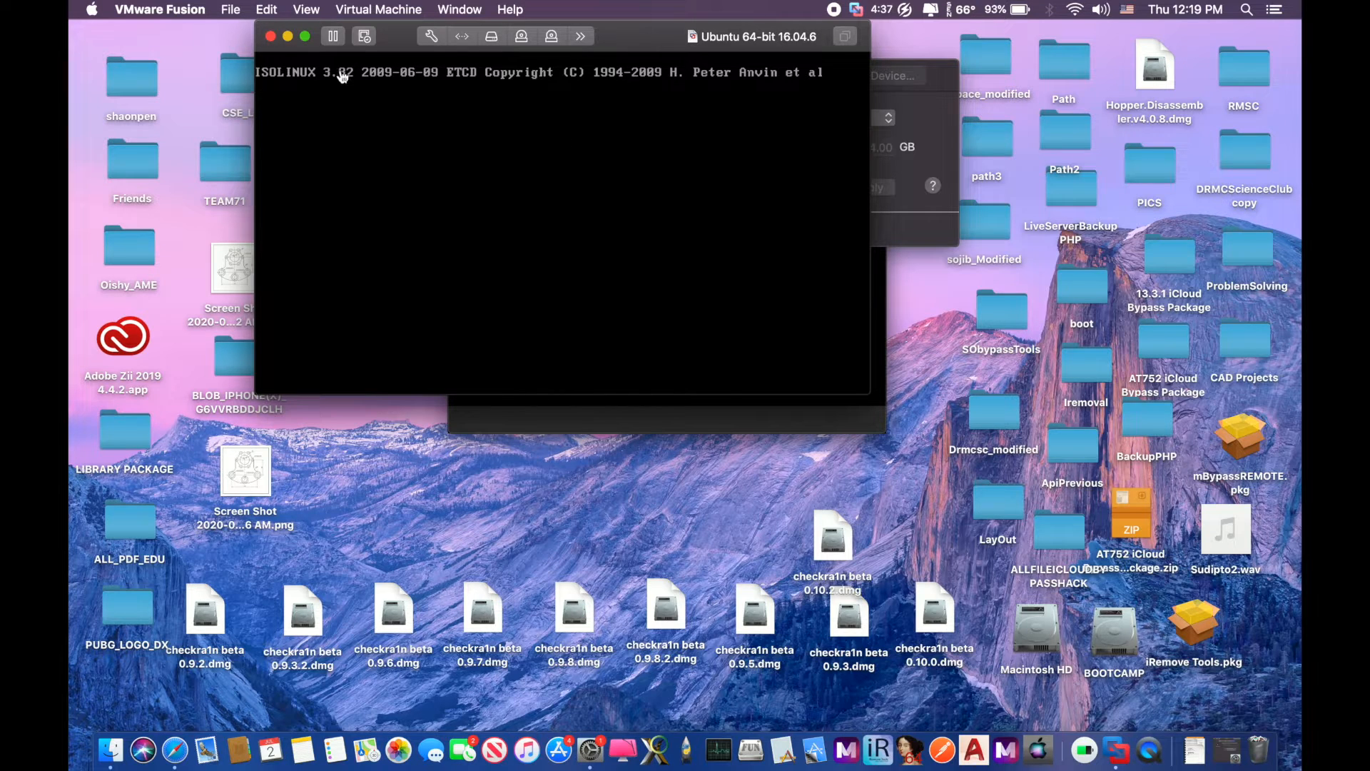
Put the Ubuntu VM in full screen and wait for installation to reach the login screen
{"action": "left_click", "coordinate": [305, 36]}
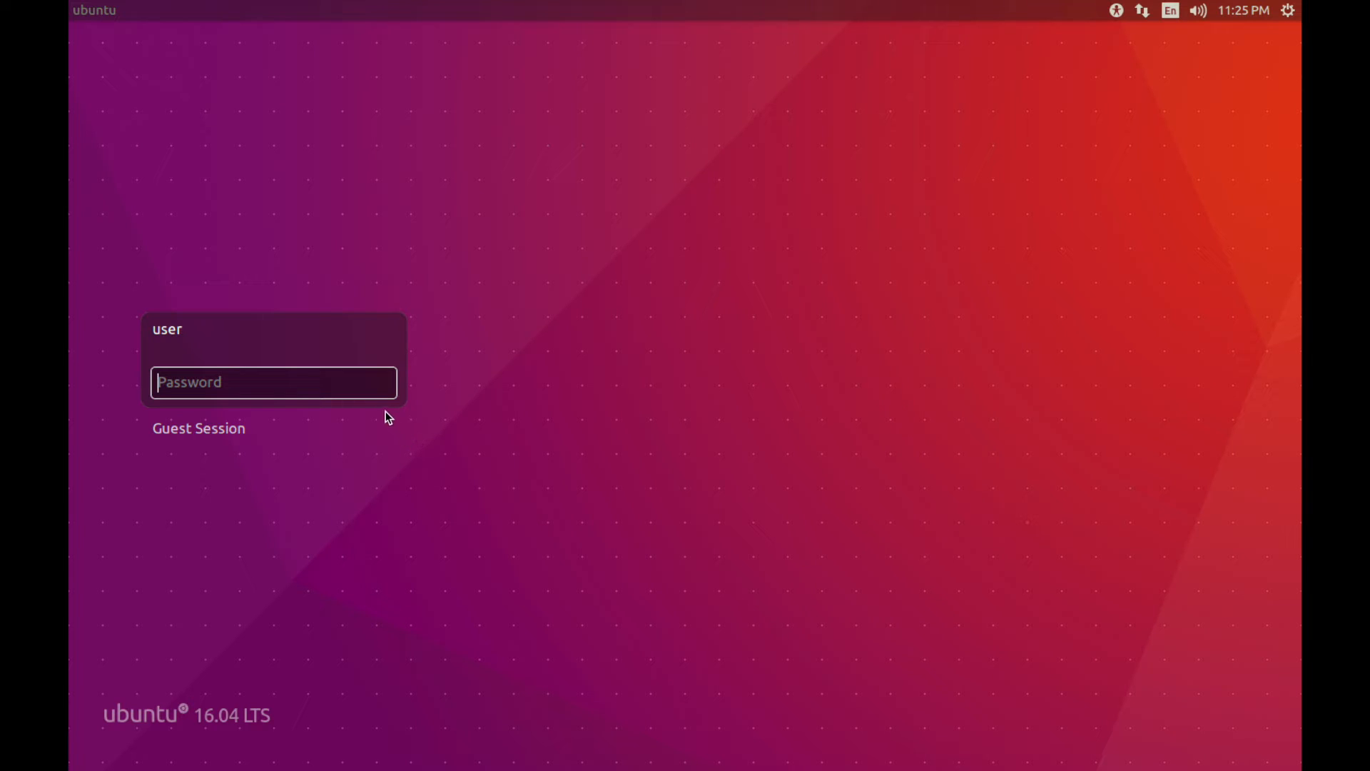
Log in to Ubuntu as user with the account password
{"action": "left_click", "coordinate": [368, 390]}
{"action": "type", "text": "****"}
{"action": "key", "text": "Return"}
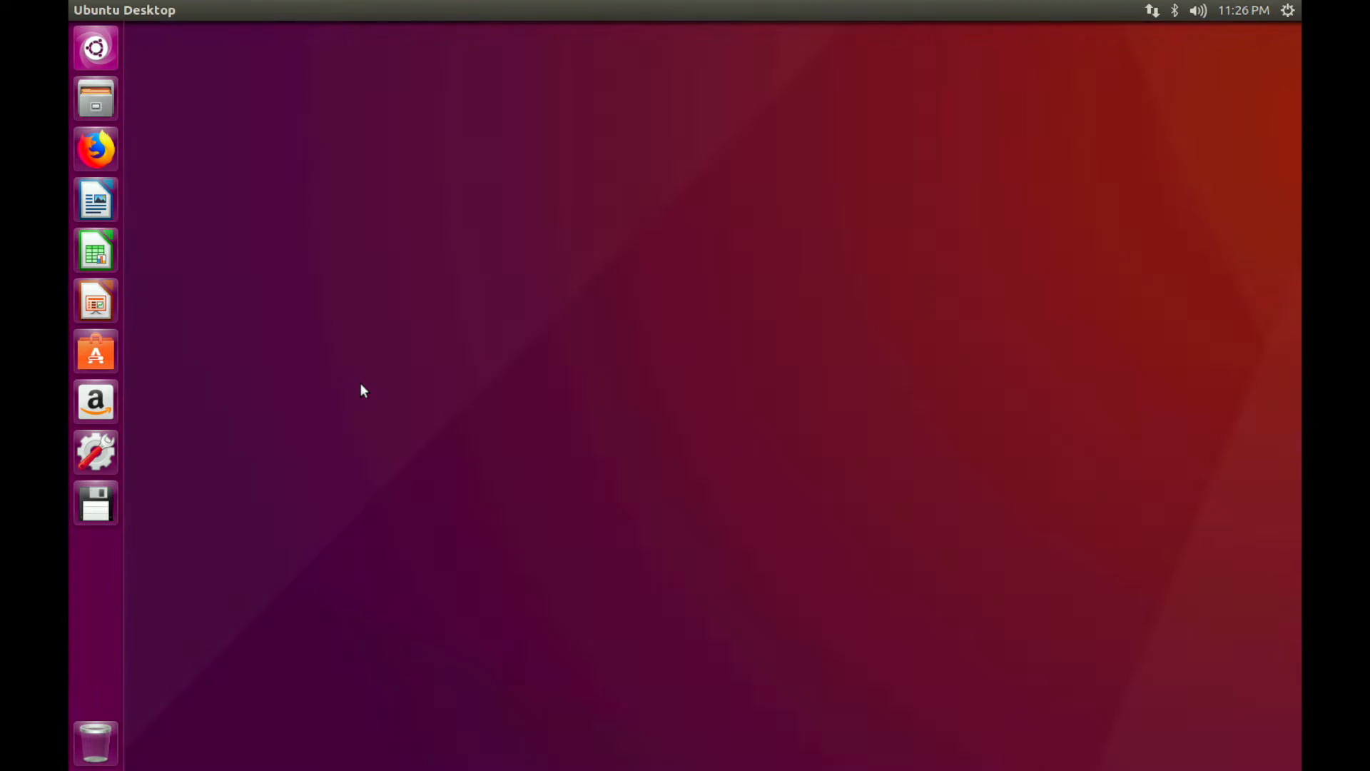
{"action": "key", "text": "super"}
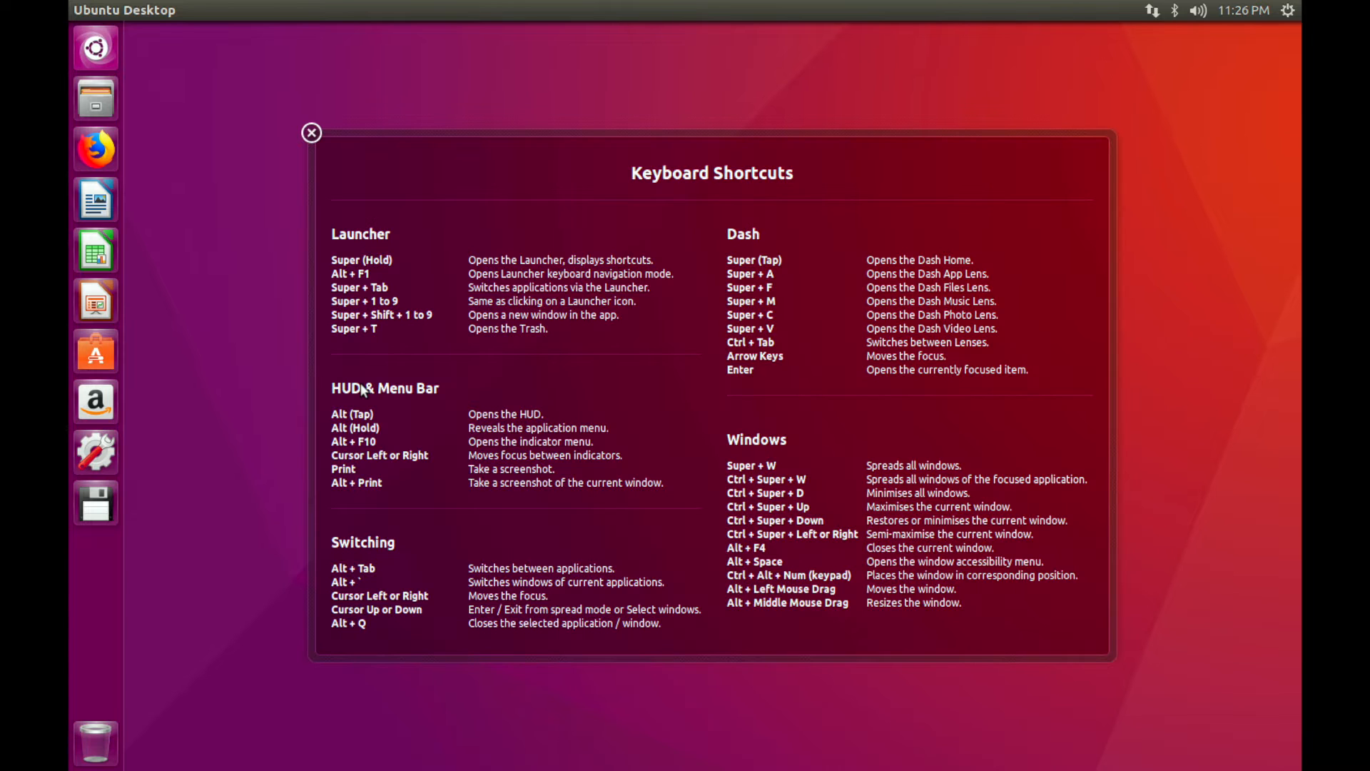
{"action": "left_click", "coordinate": [307, 133]}
{"action": "left_click", "coordinate": [311, 132]}
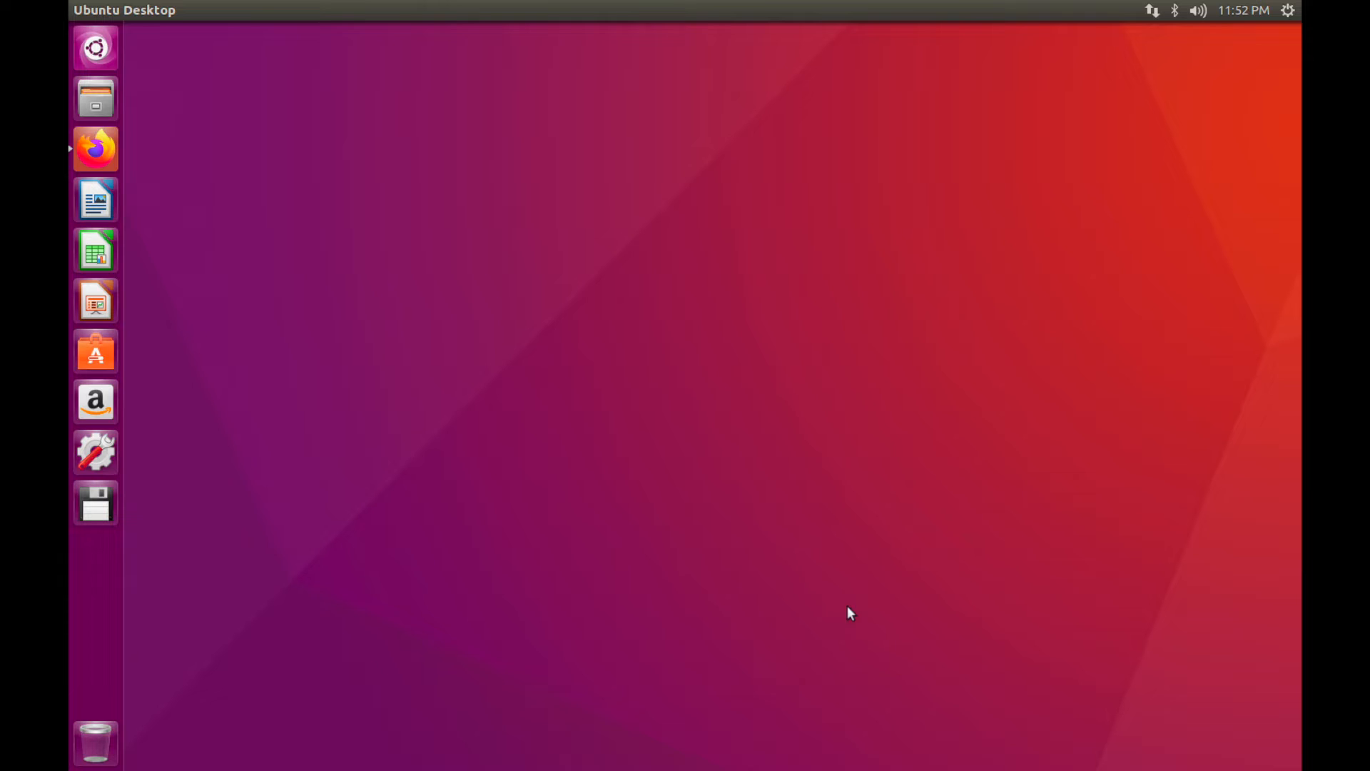
Launch Firefox and open the Kibo RPC programming guide PDF from the download page
{"action": "left_click", "coordinate": [81, 146]}
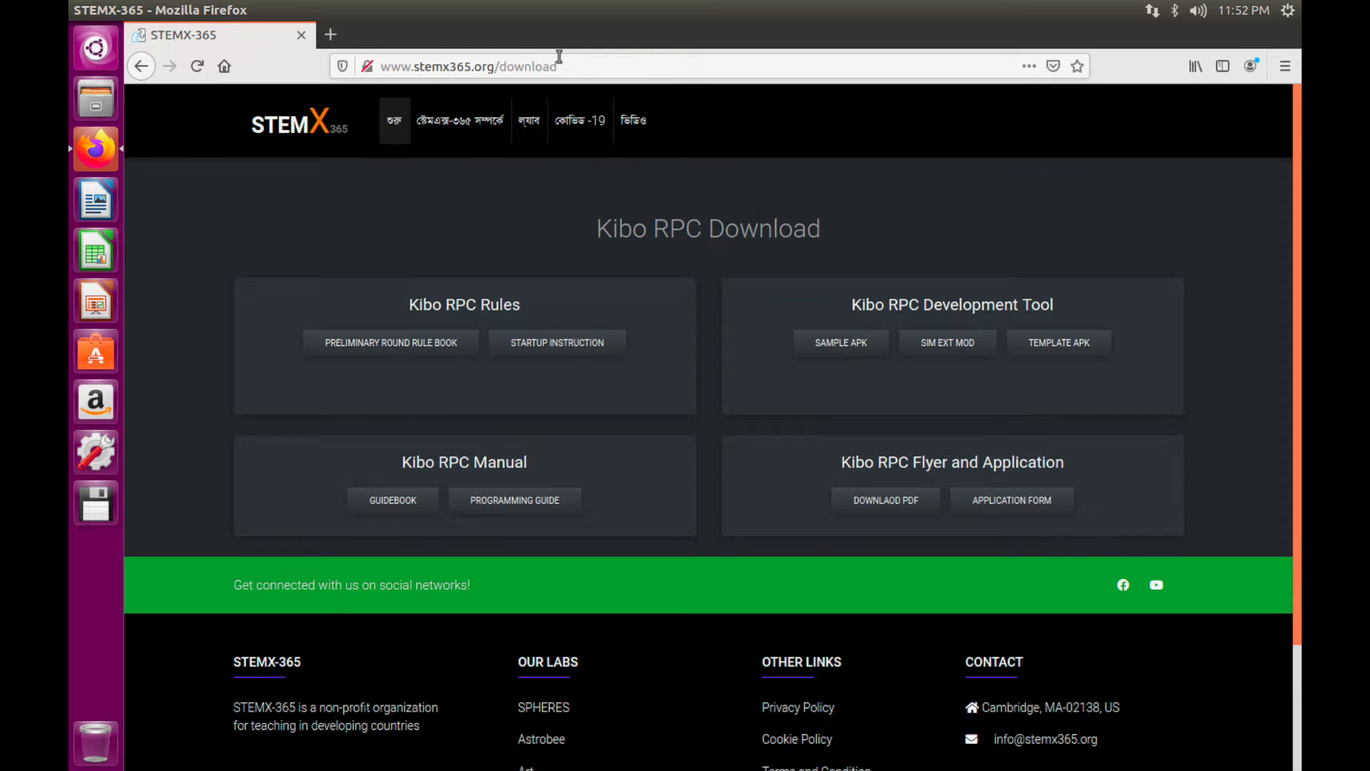
{"action": "left_click", "coordinate": [479, 495]}
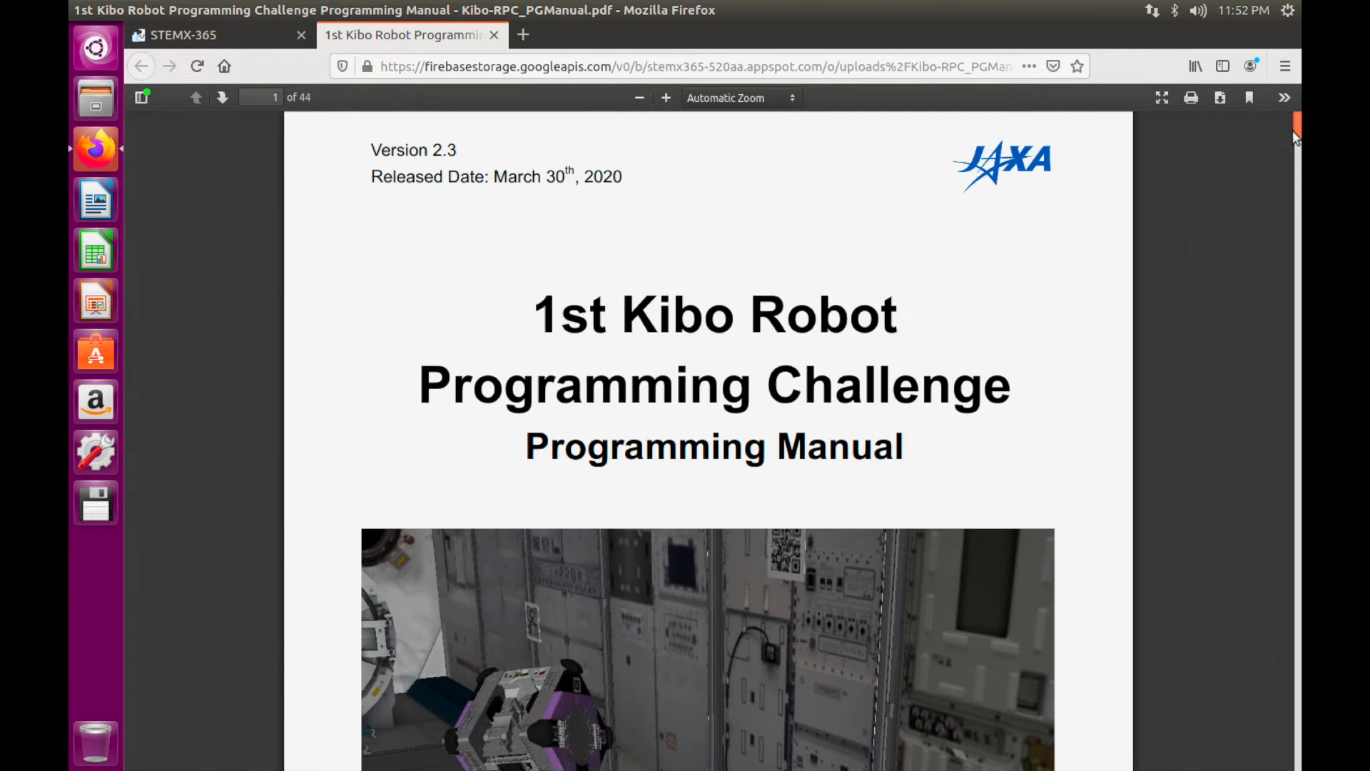
{"action": "left_click_drag", "start_coordinate": [1292, 123], "coordinate": [666, 488]}
{"action": "scroll", "coordinate": [664, 486], "scroll_direction": "up", "scroll_amount": 10}
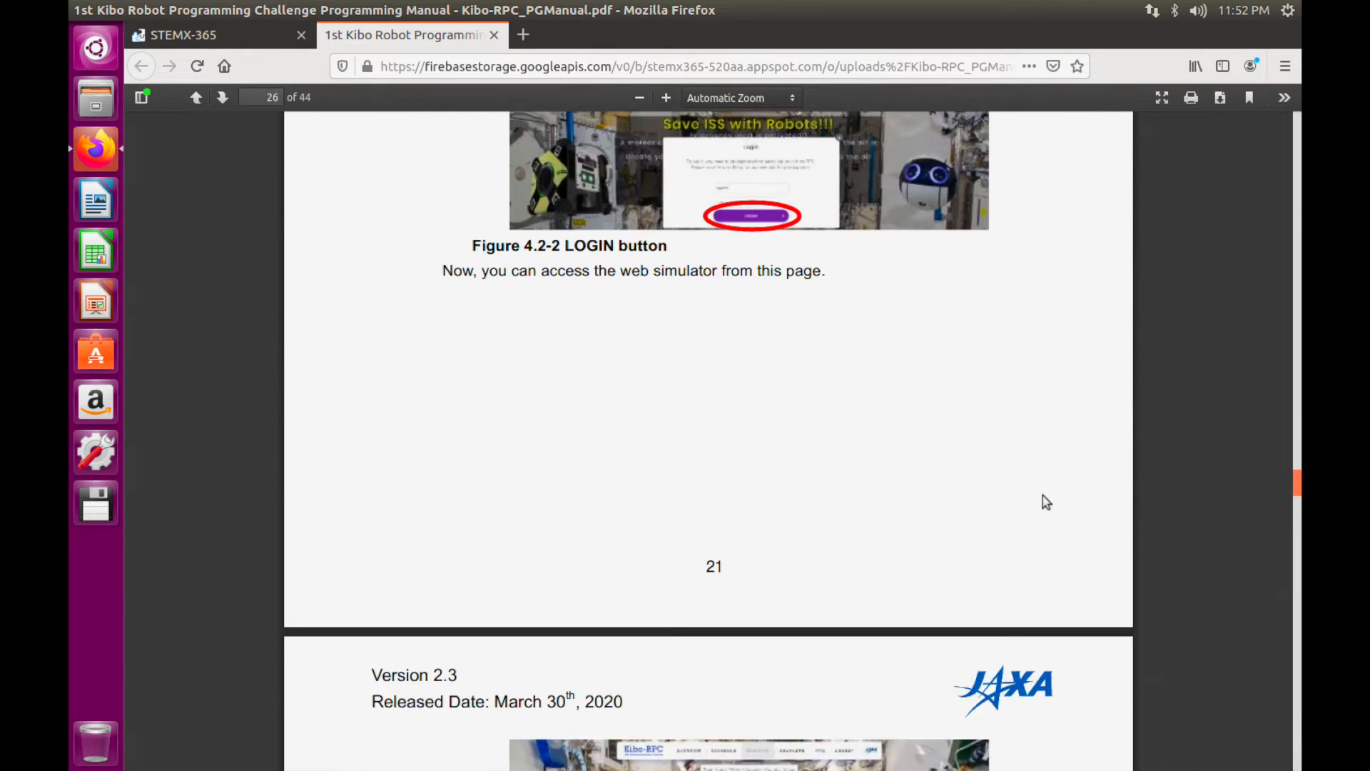
{"action": "left_click_drag", "start_coordinate": [1296, 474], "coordinate": [1287, 182]}
Scroll to section 2.2.1 and select the sudo apt-get install command for openjdk-8-jdk, adb and gradle
{"action": "scroll", "coordinate": [761, 554], "scroll_direction": "down", "scroll_amount": 4}
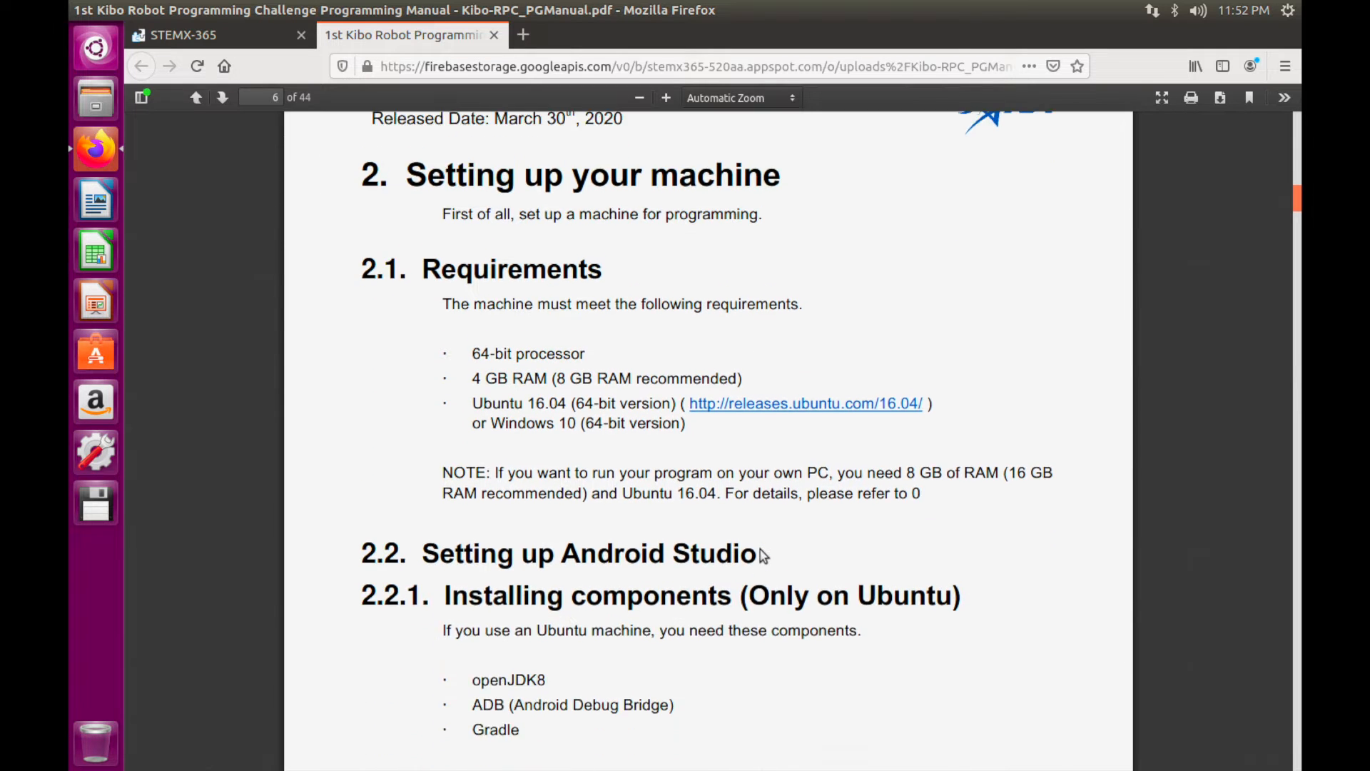
{"action": "scroll", "coordinate": [503, 619], "scroll_direction": "down", "scroll_amount": 3}
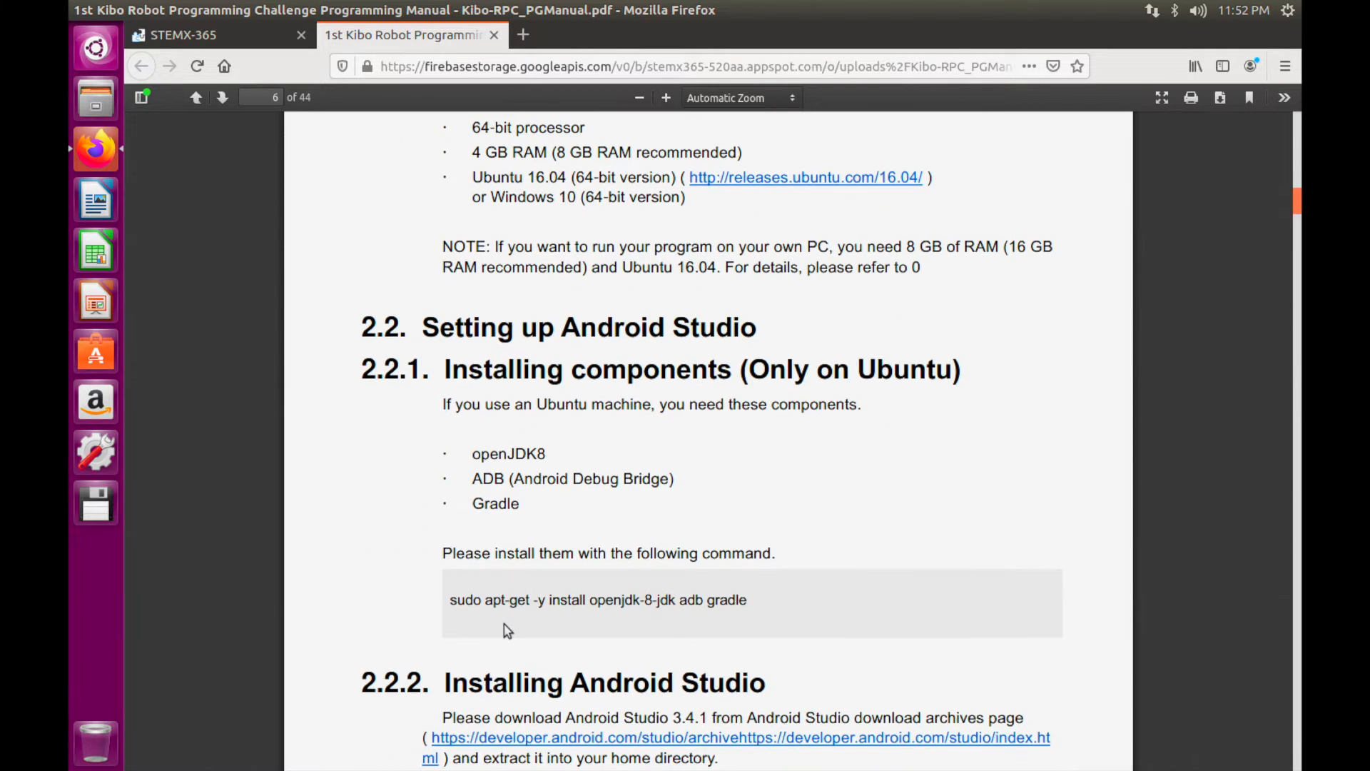
{"action": "scroll", "coordinate": [507, 631], "scroll_direction": "down", "scroll_amount": 1}
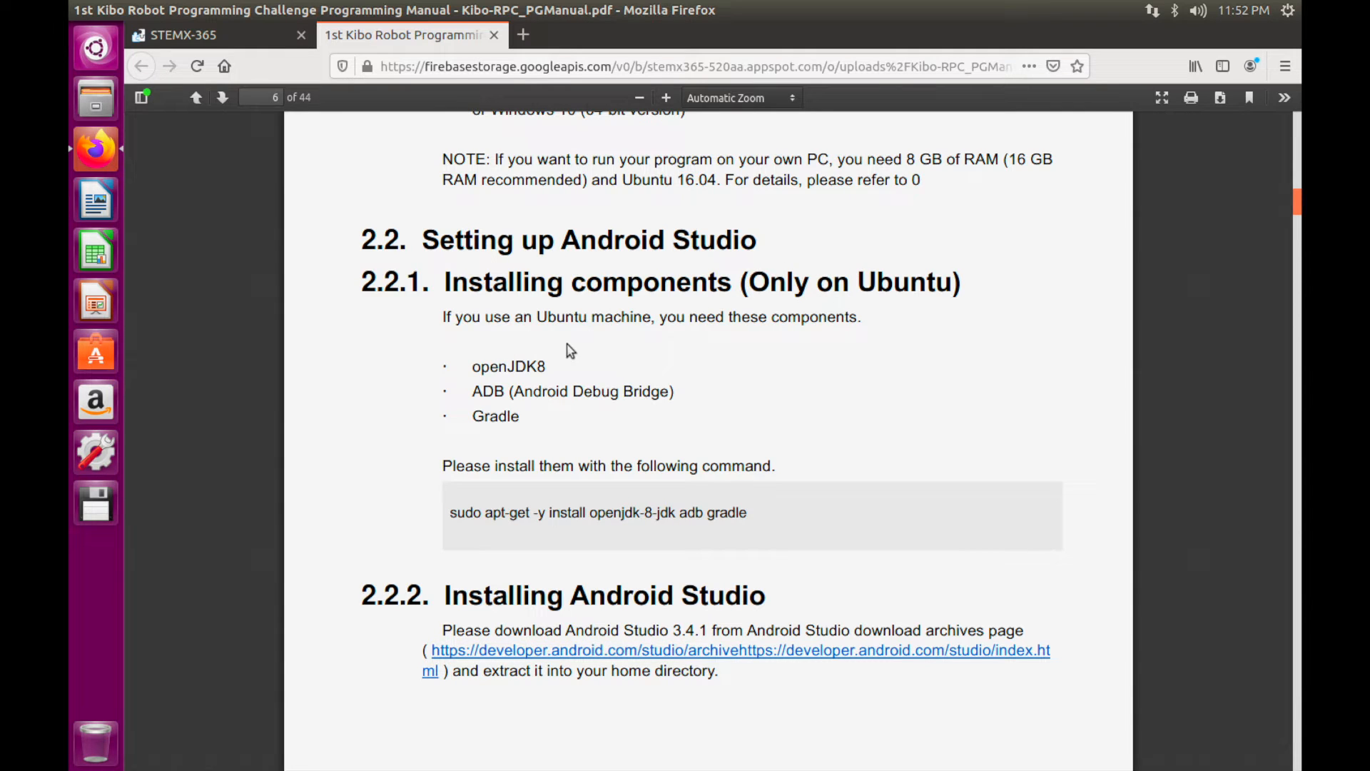
{"action": "left_click", "coordinate": [441, 501]}
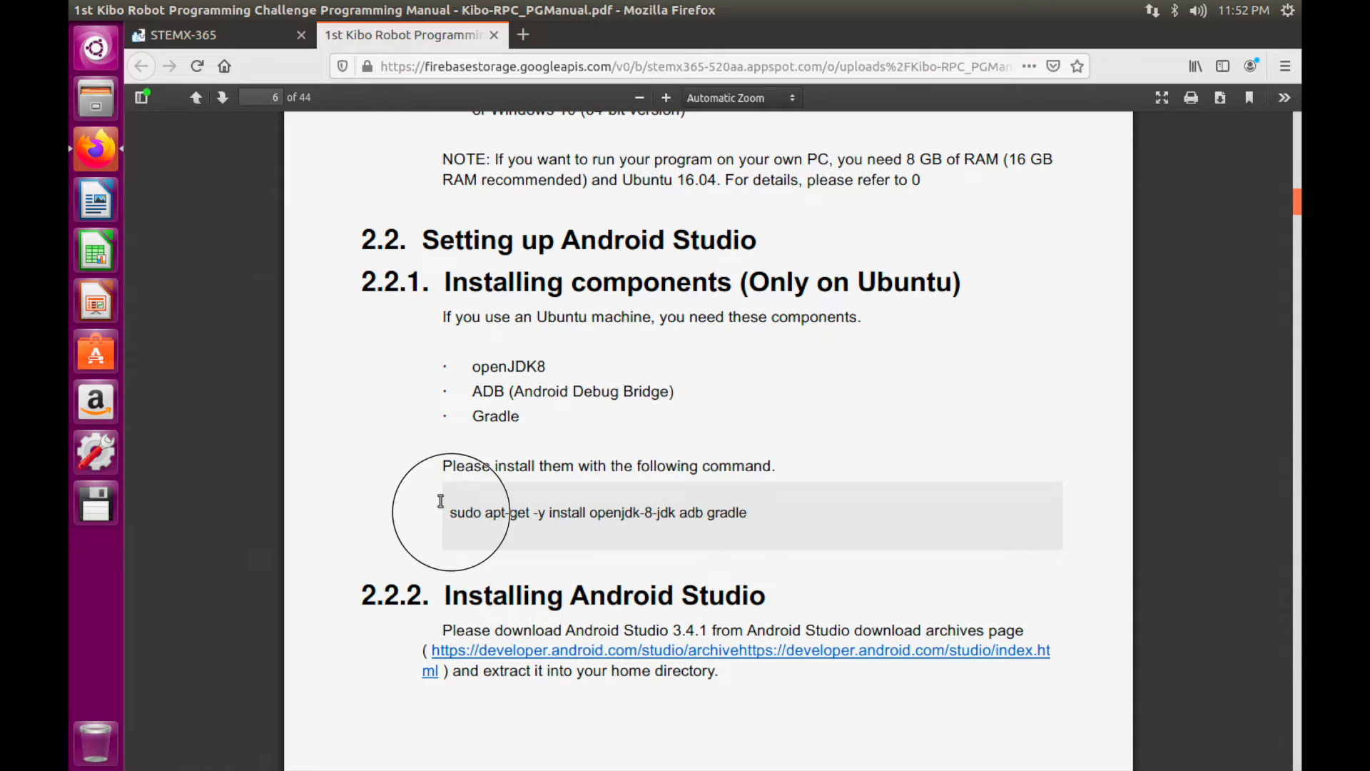
{"action": "left_click_drag", "start_coordinate": [440, 501], "coordinate": [734, 508]}
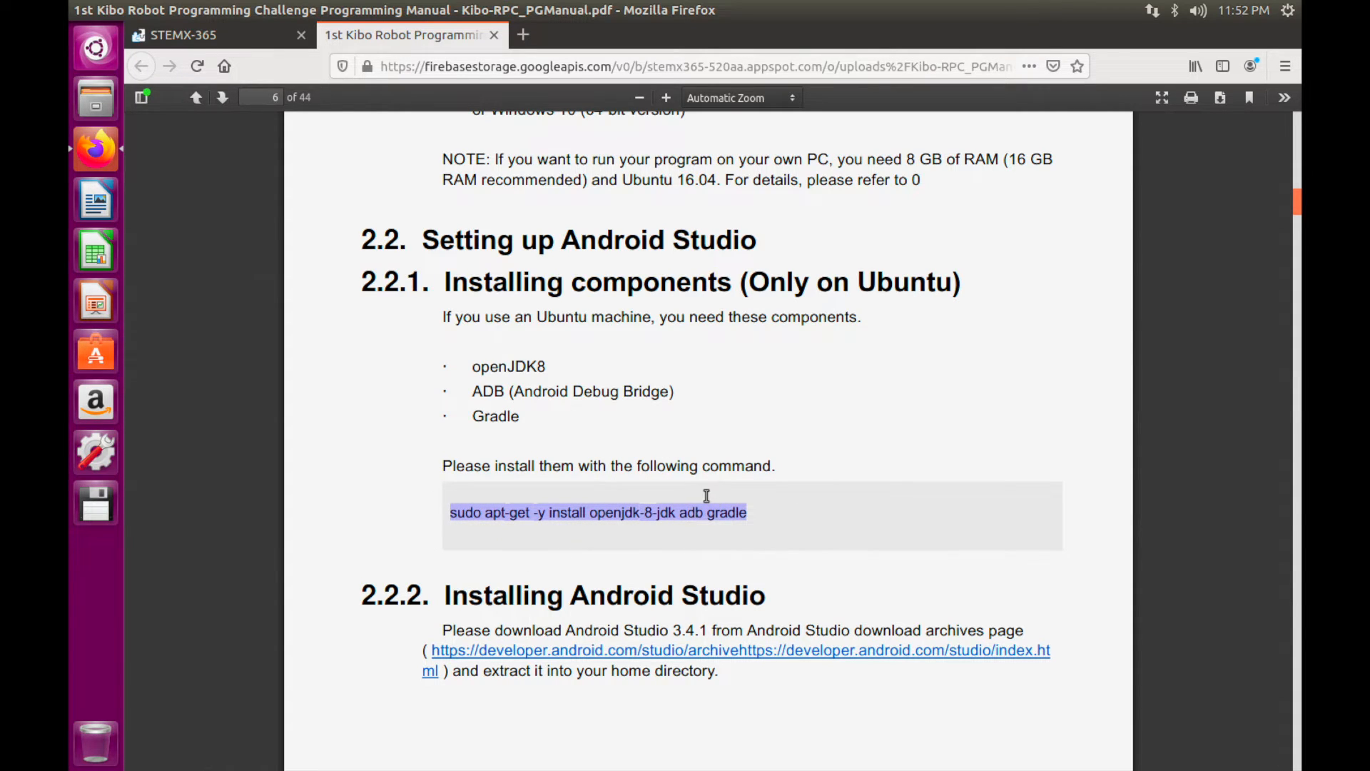
Copy the openjdk-8-jdk, adb and gradle apt-get install command from the manual and launch Terminal
{"action": "right_click", "coordinate": [707, 496]}
{"action": "left_click", "coordinate": [728, 517]}
{"action": "left_click", "coordinate": [96, 47]}
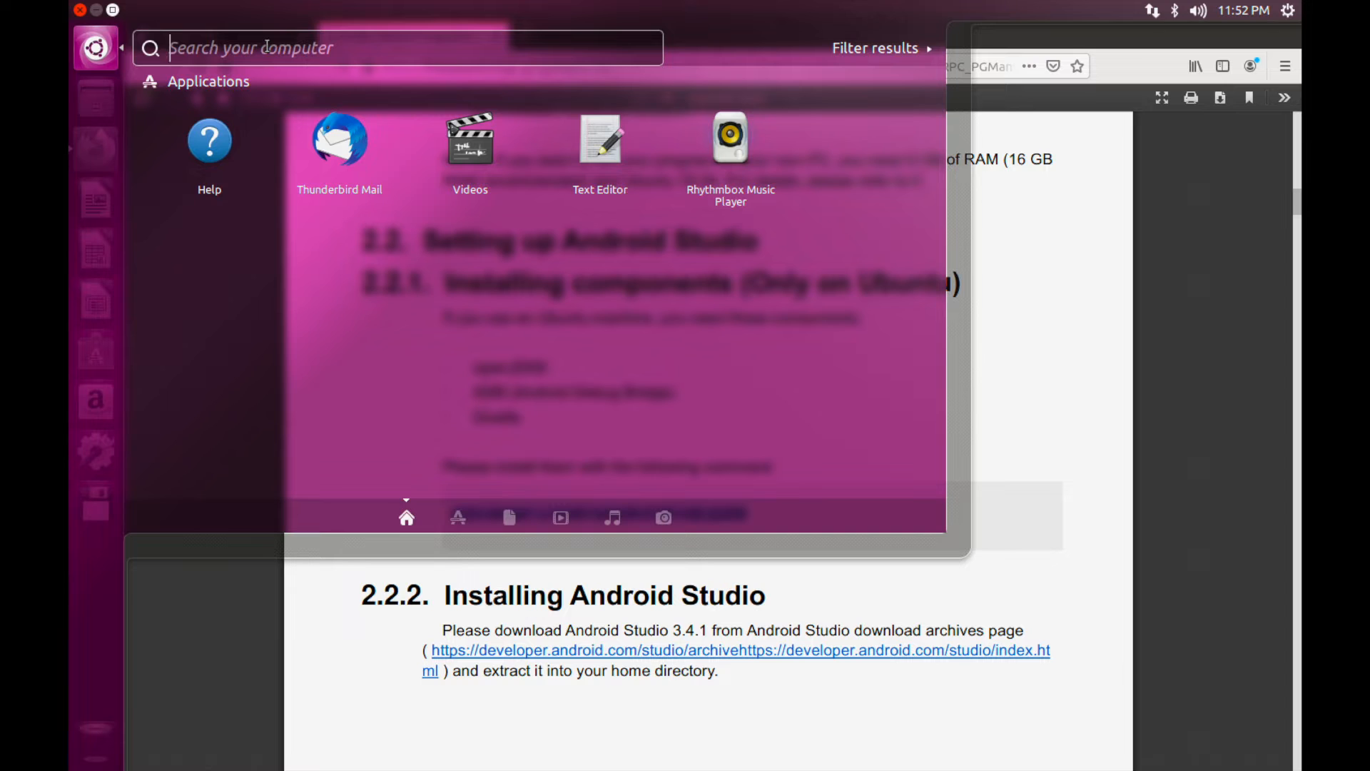
{"action": "type", "text": "ter"}
{"action": "left_click", "coordinate": [216, 122]}
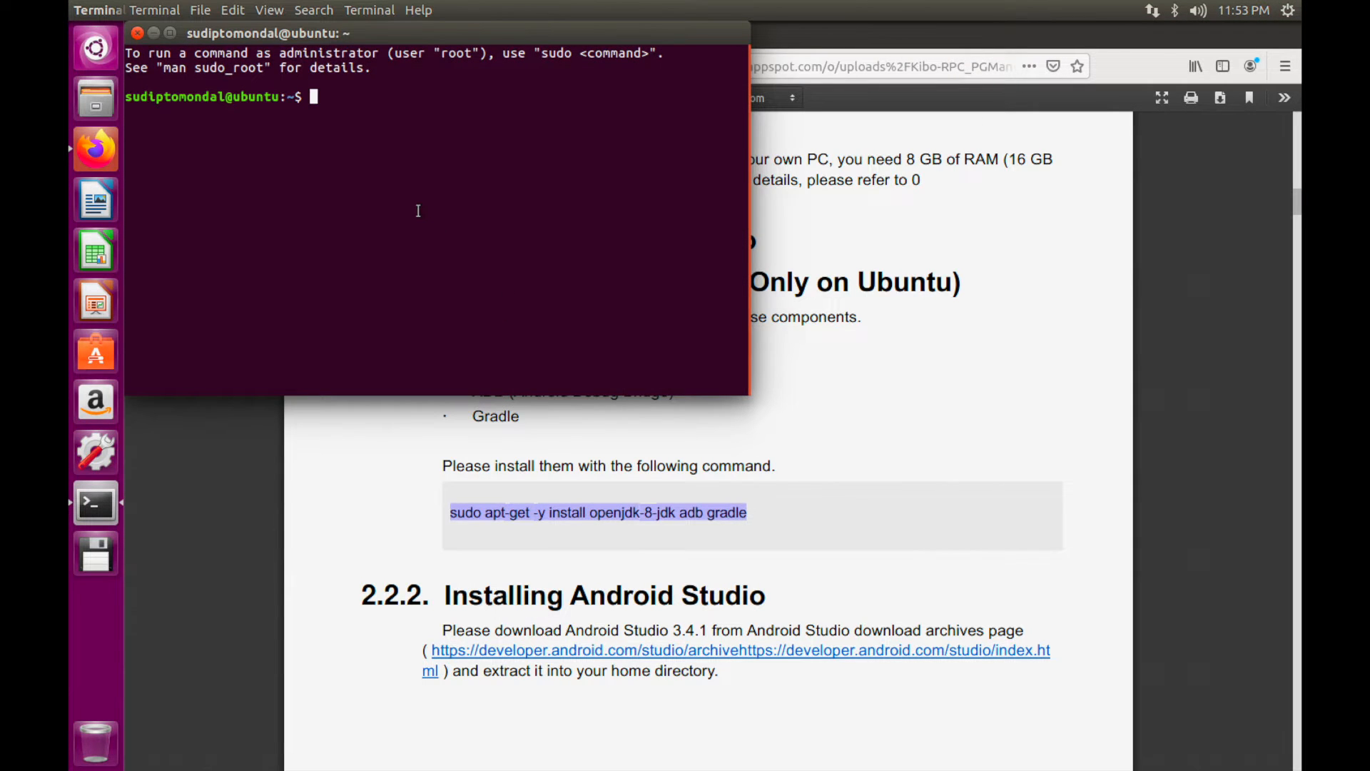
Paste and run the install command, enter the sudo password, and move Terminal aside
{"action": "right_click", "coordinate": [419, 215]}
{"action": "left_click", "coordinate": [464, 277]}
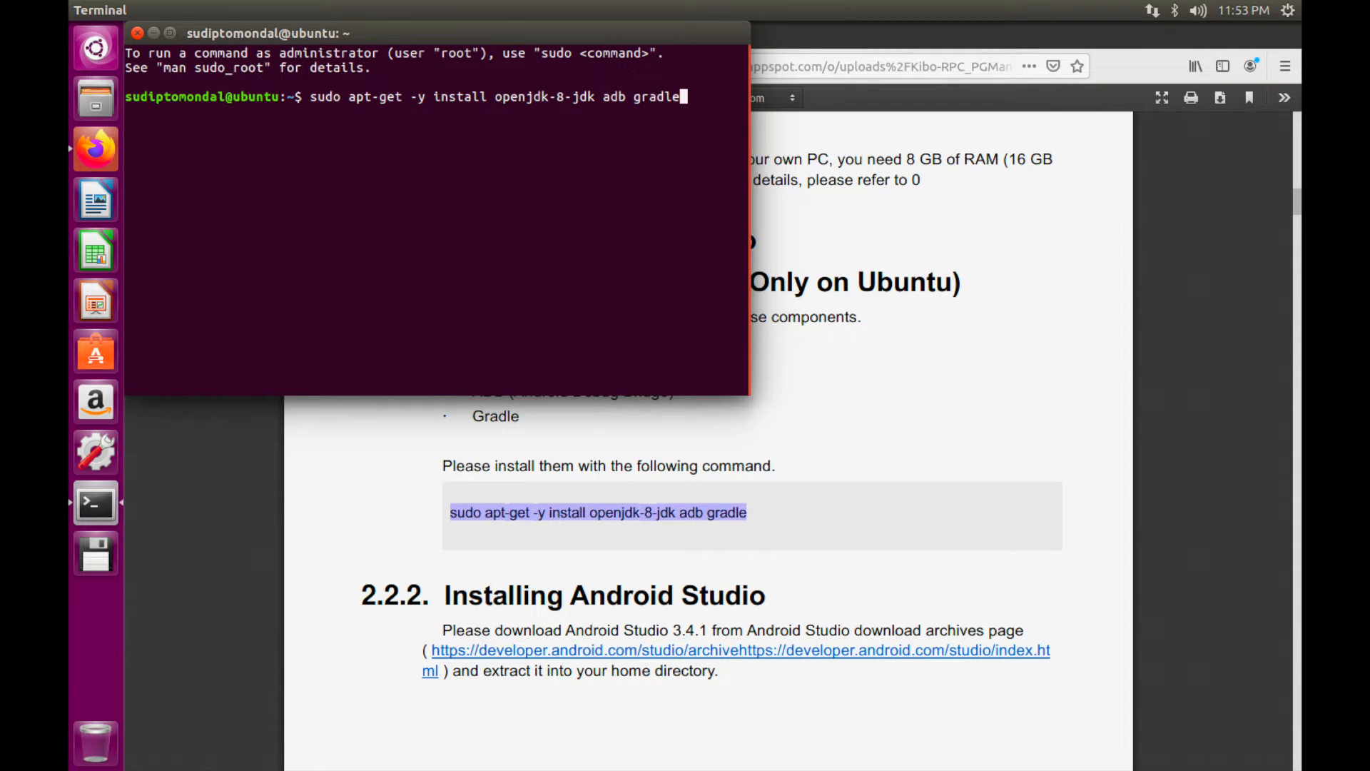
{"action": "key", "text": "Return"}
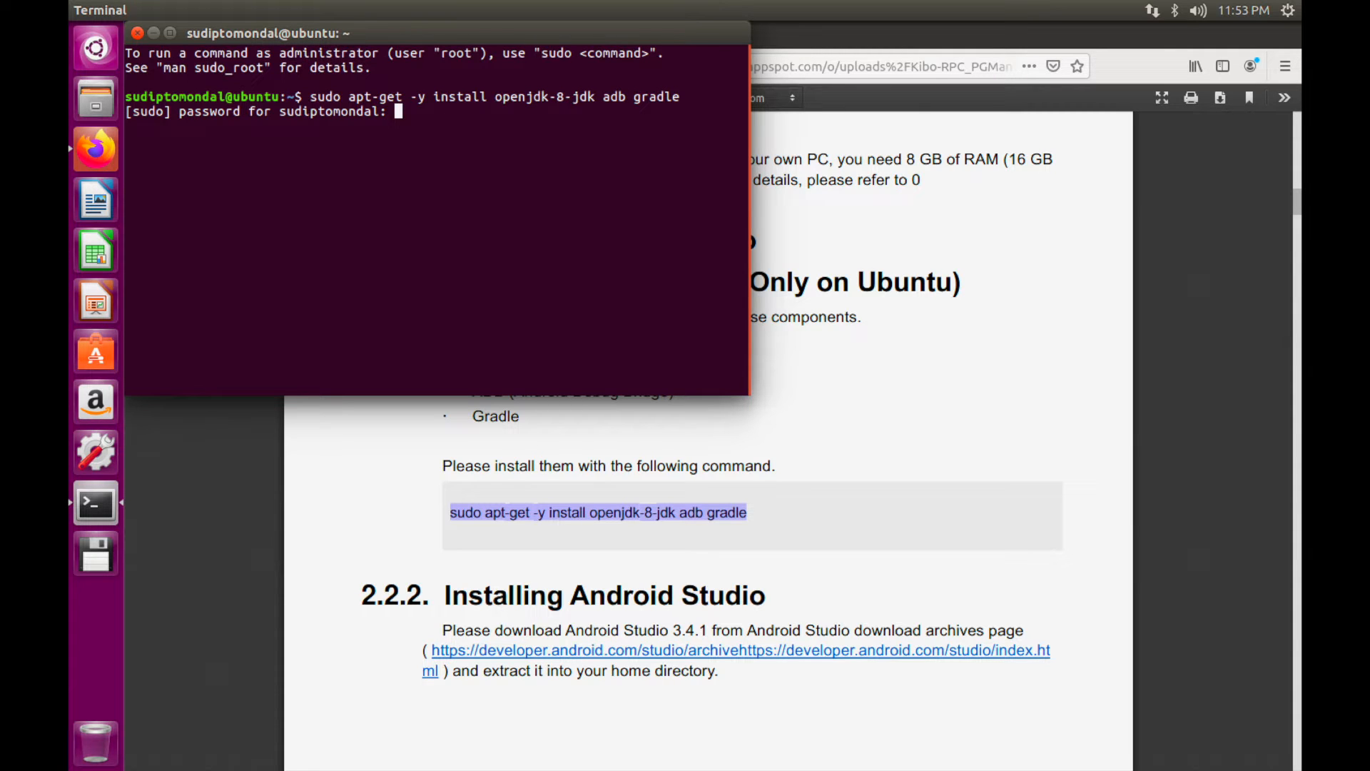
{"action": "key", "text": "Return"}
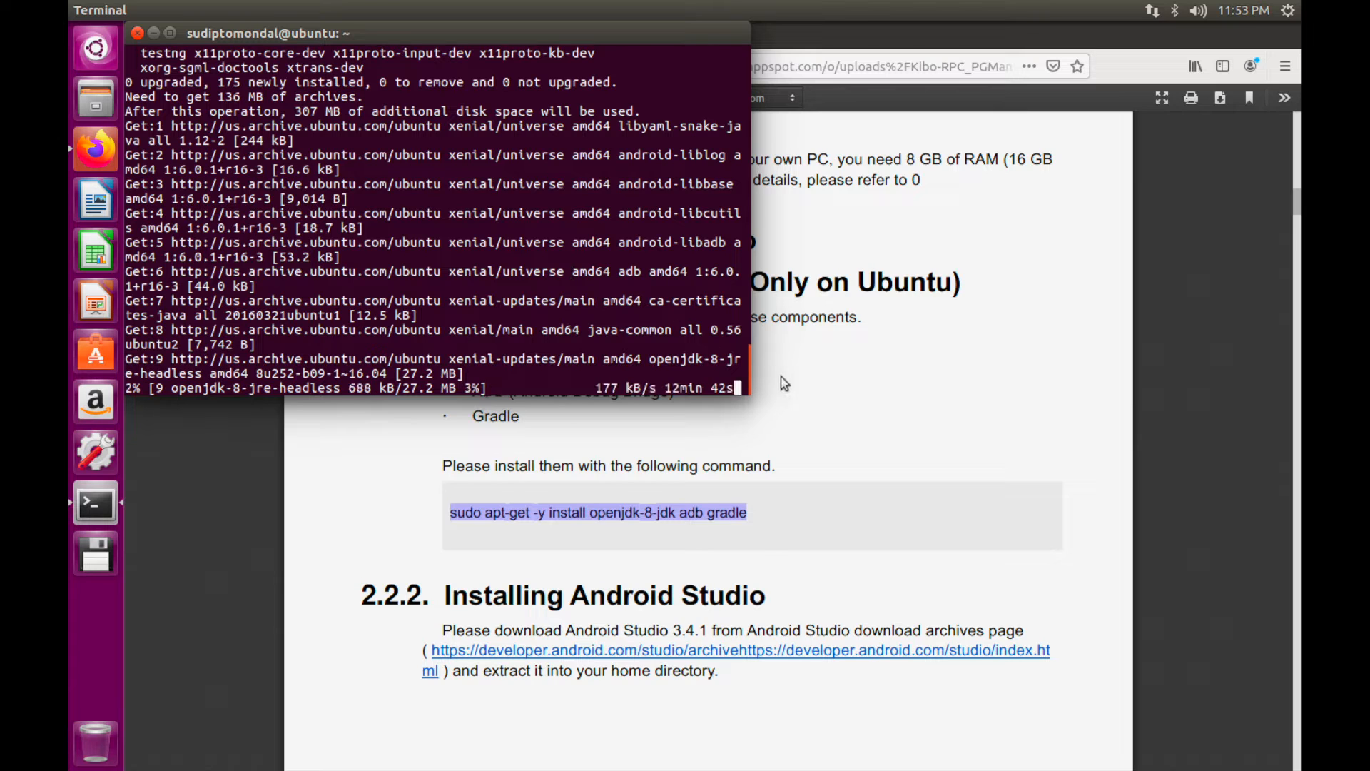
{"action": "left_click_drag", "start_coordinate": [646, 25], "coordinate": [1103, 86]}
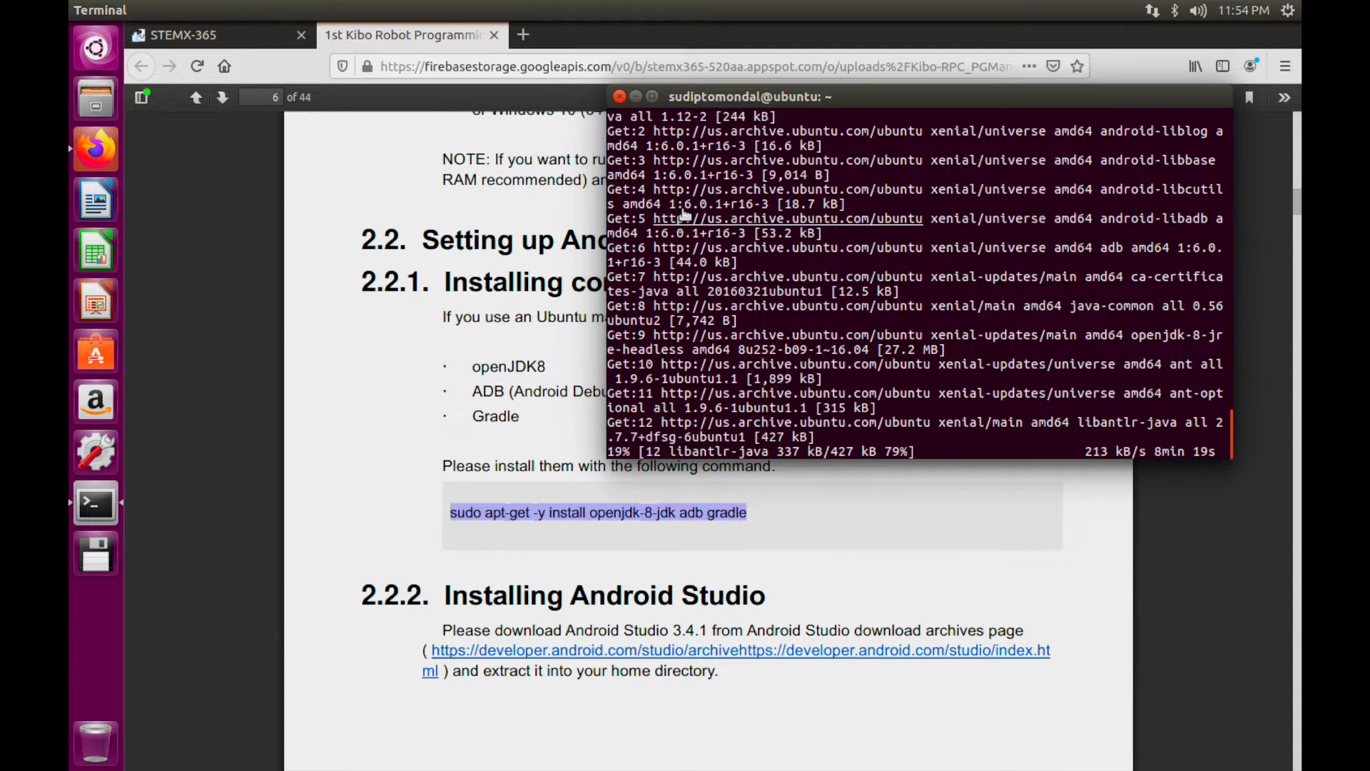
Hide Terminal and open the manual's Android Studio download archives link in a new Firefox tab
{"action": "left_click", "coordinate": [635, 97]}
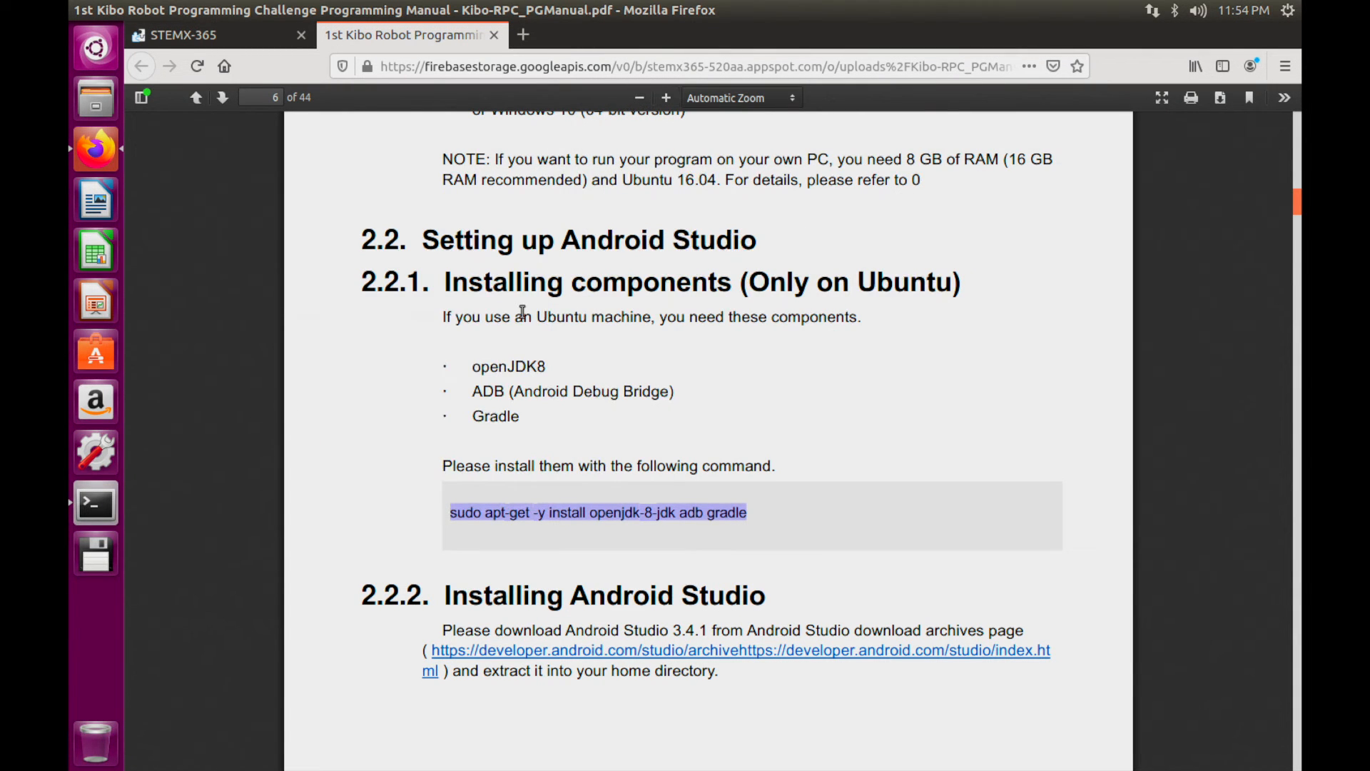
{"action": "scroll", "coordinate": [522, 314], "scroll_direction": "down", "scroll_amount": 2}
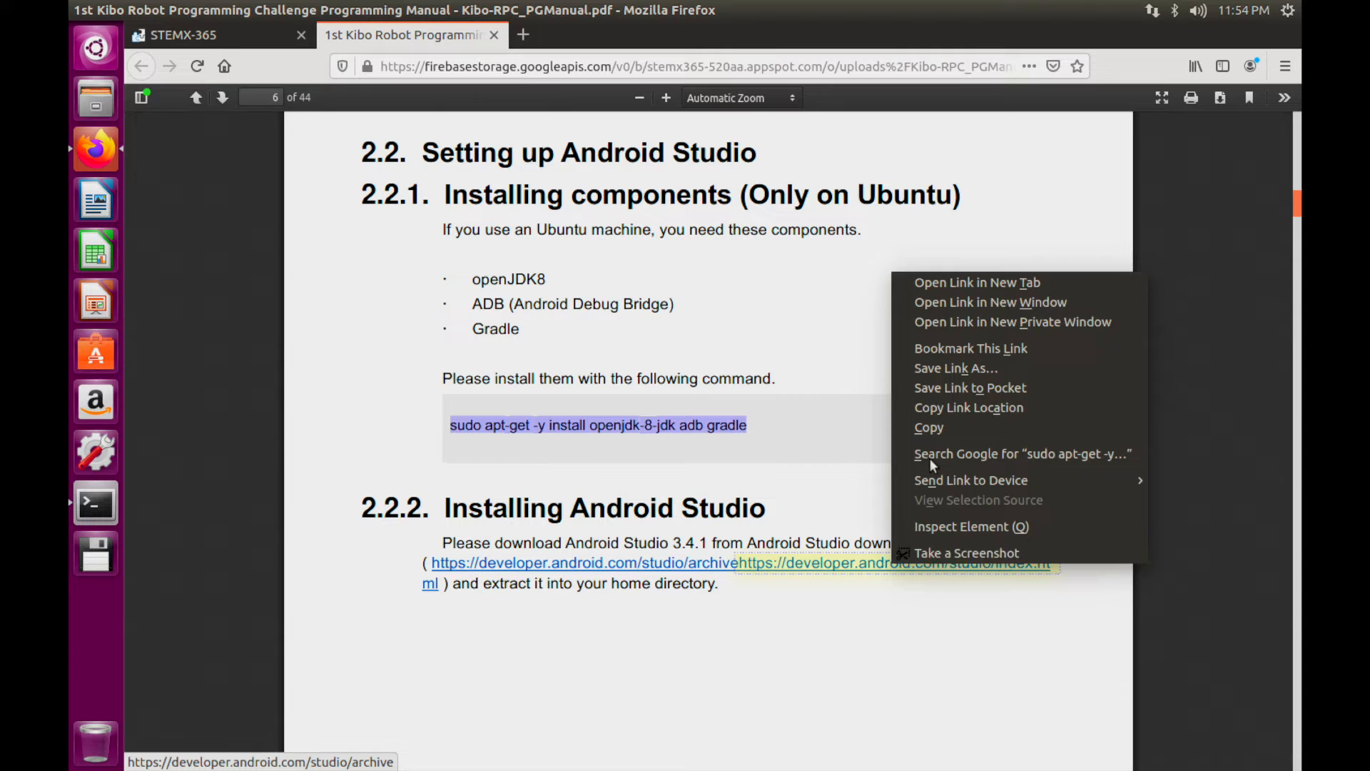
{"action": "left_click", "coordinate": [978, 281]}
{"action": "left_click", "coordinate": [601, 34]}
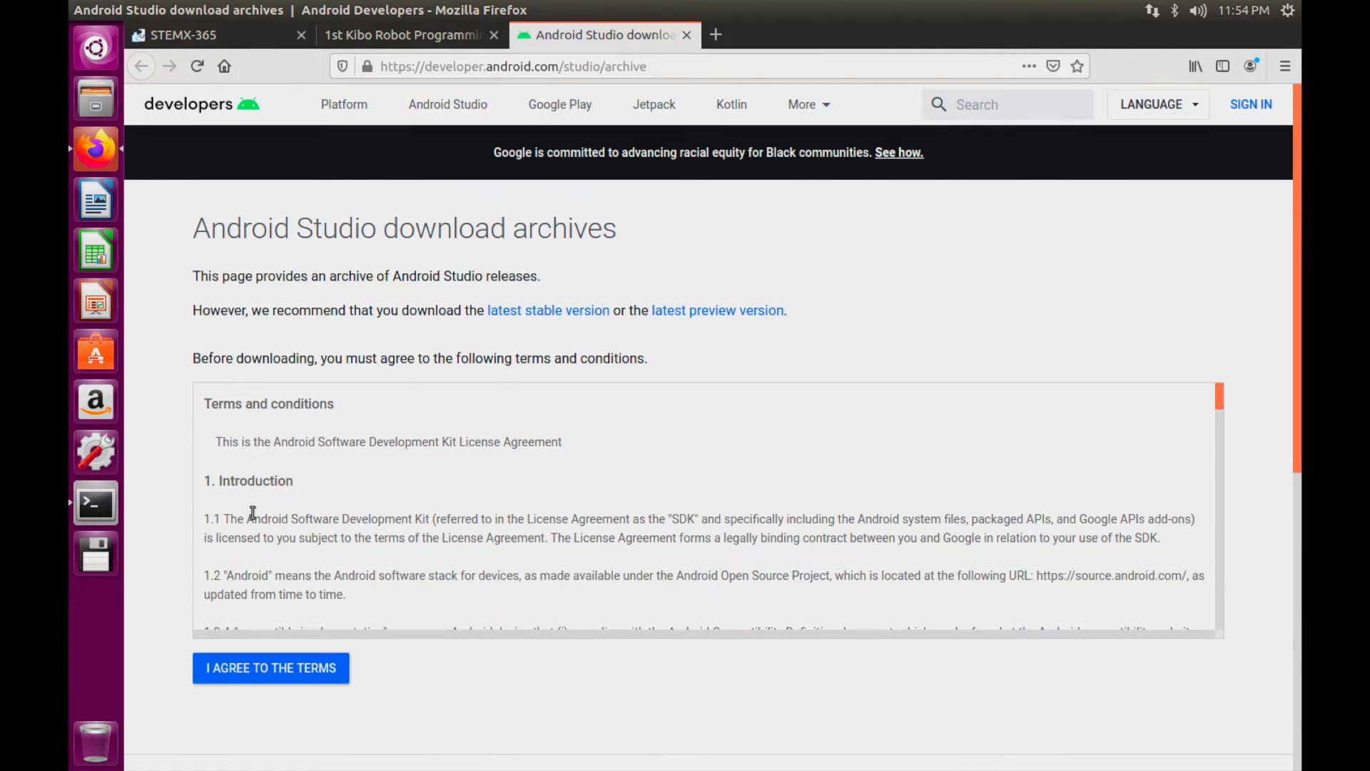
Accept the terms and conditions on the Android Studio download archives page
{"action": "left_click", "coordinate": [276, 660]}
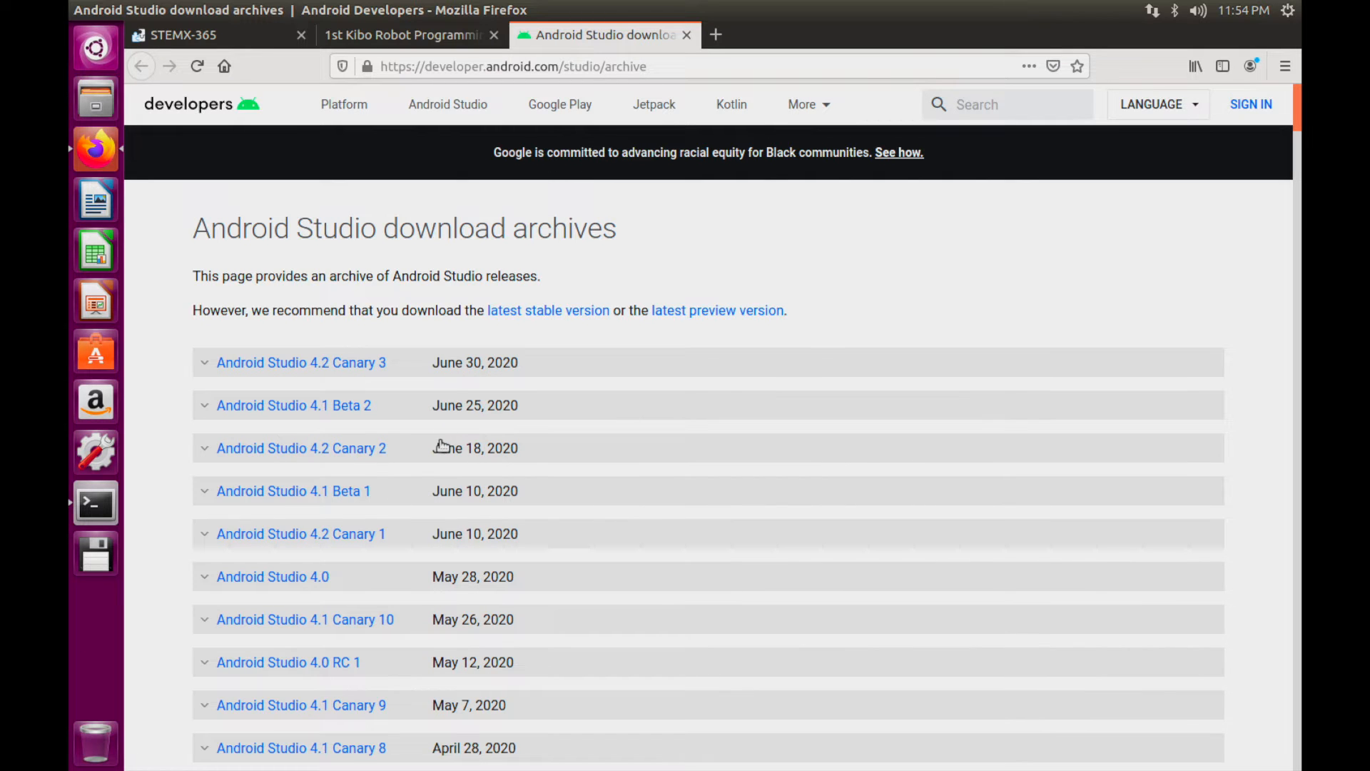
{"action": "scroll", "coordinate": [442, 446], "scroll_direction": "down", "scroll_amount": 5}
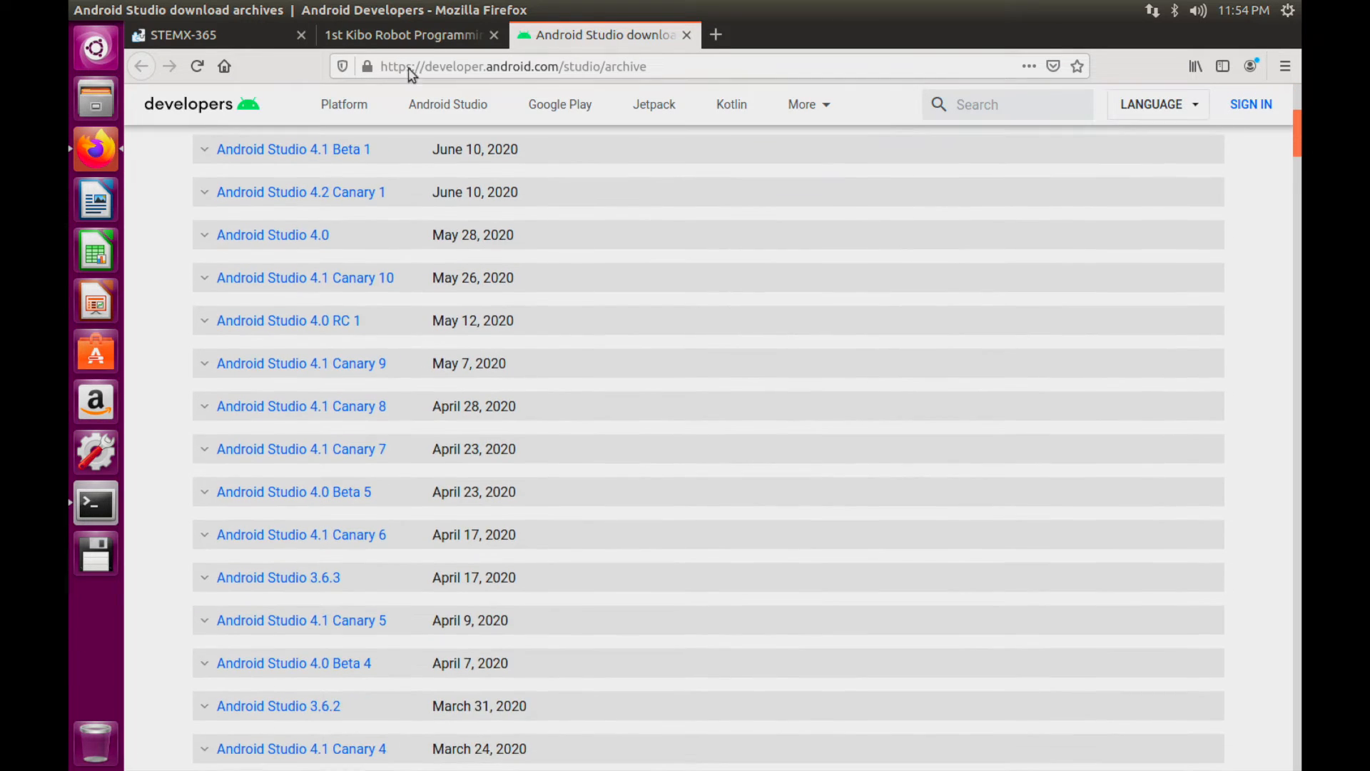
{"action": "left_click", "coordinate": [442, 41]}
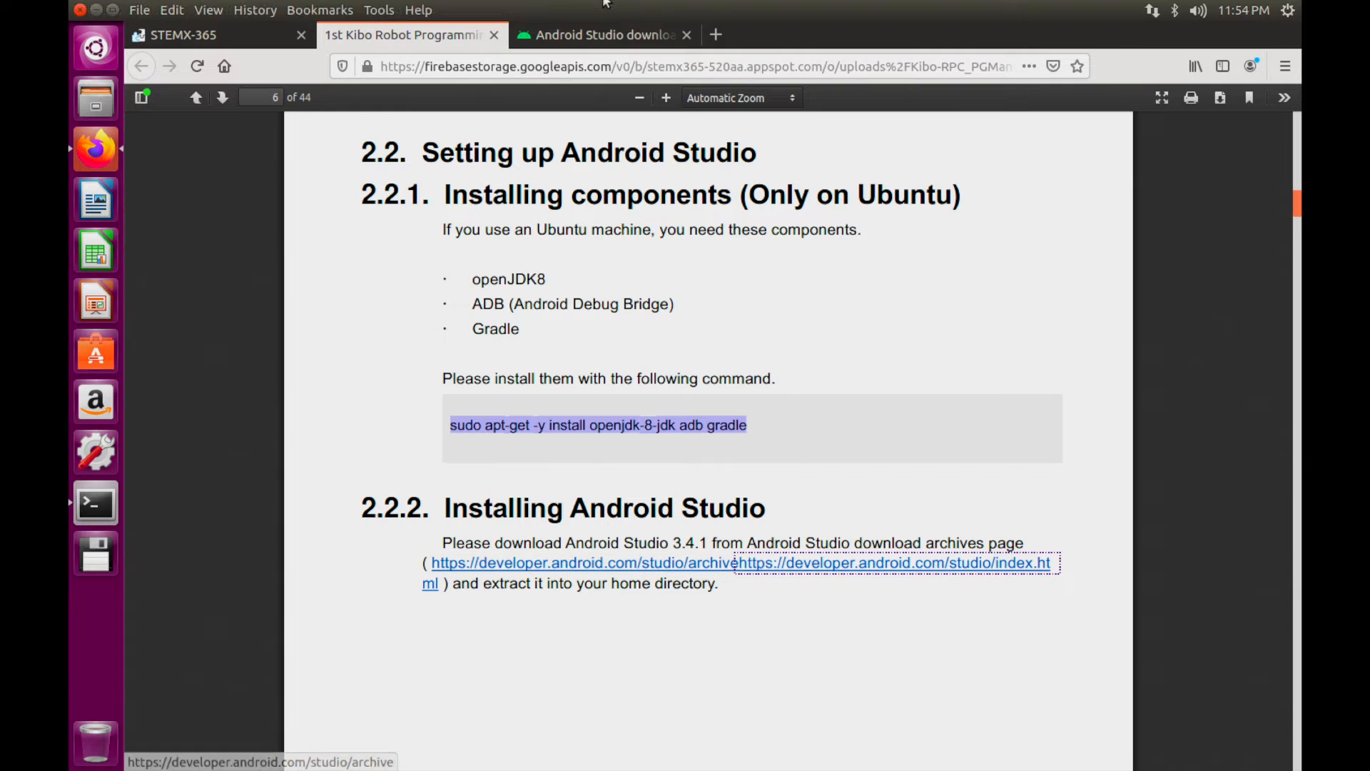
{"action": "left_click", "coordinate": [611, 24]}
Scroll the archive list and expand the Android Studio 3.4.1 (May 15, 2019) release entry
{"action": "scroll", "coordinate": [540, 464], "scroll_direction": "down", "scroll_amount": 5}
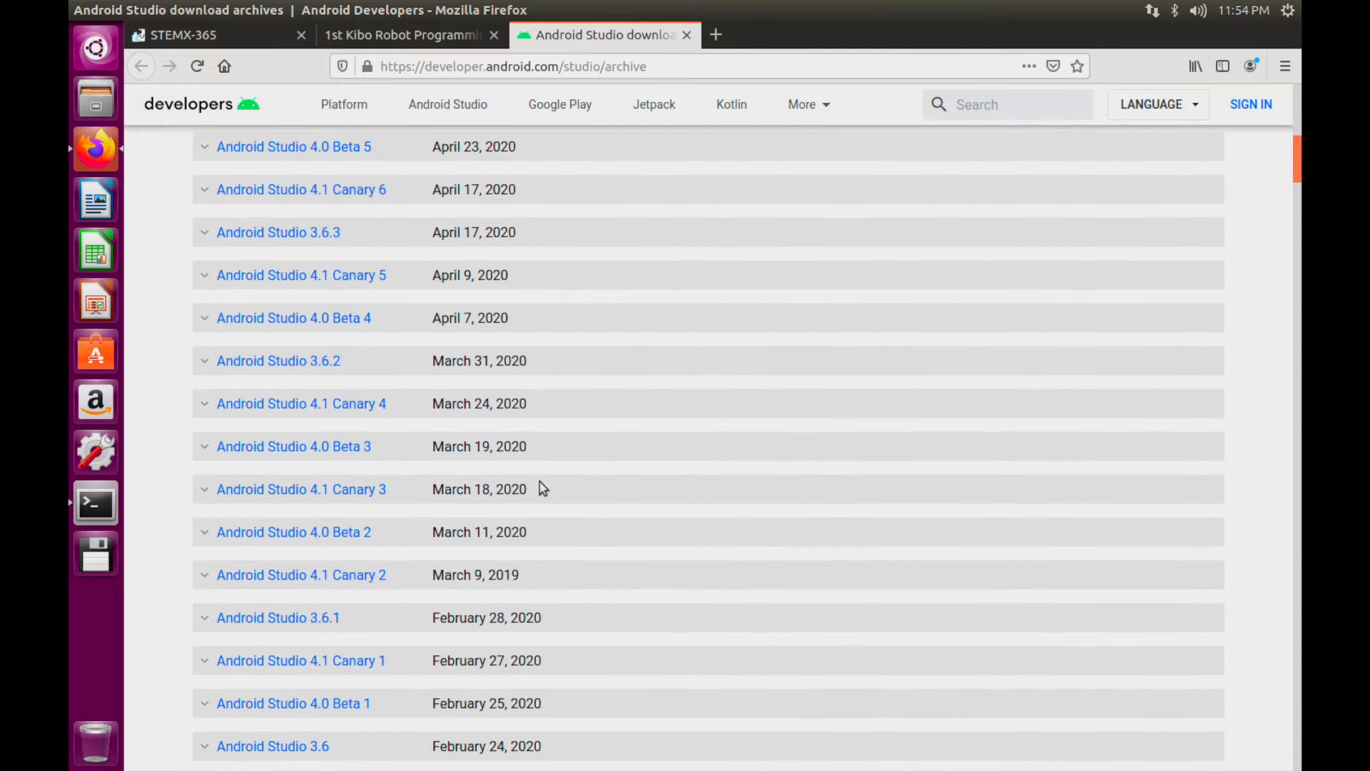
{"action": "scroll", "coordinate": [541, 486], "scroll_direction": "down", "scroll_amount": 8}
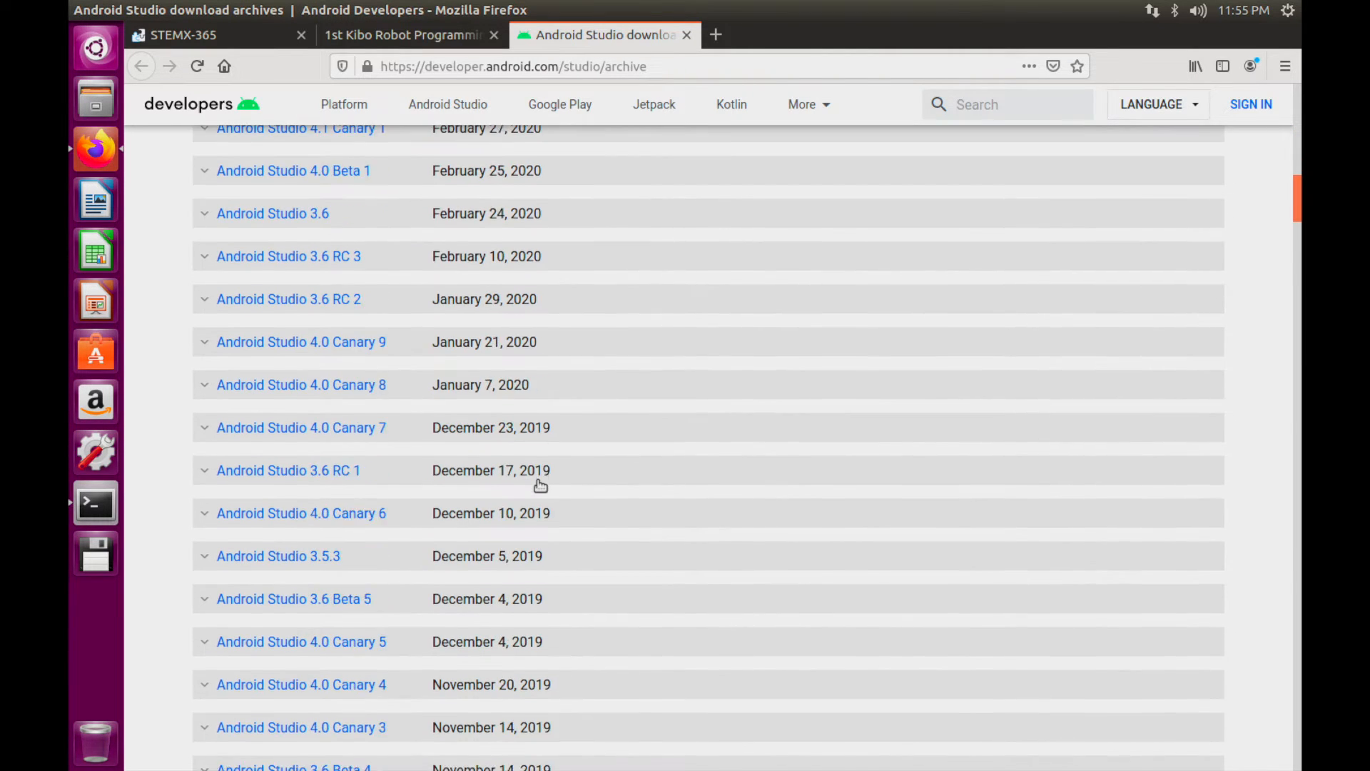
{"action": "scroll", "coordinate": [540, 482], "scroll_direction": "down", "scroll_amount": 3}
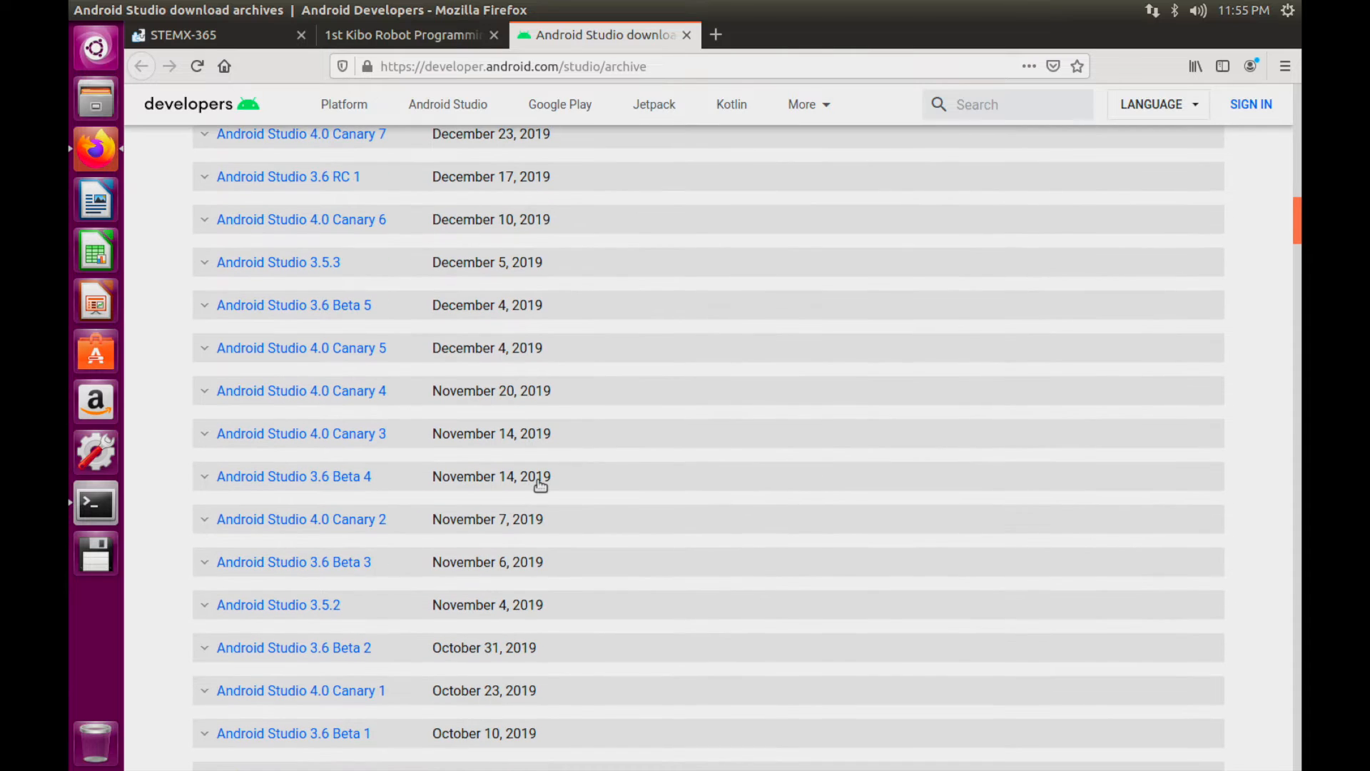
{"action": "scroll", "coordinate": [540, 484], "scroll_direction": "down", "scroll_amount": 10}
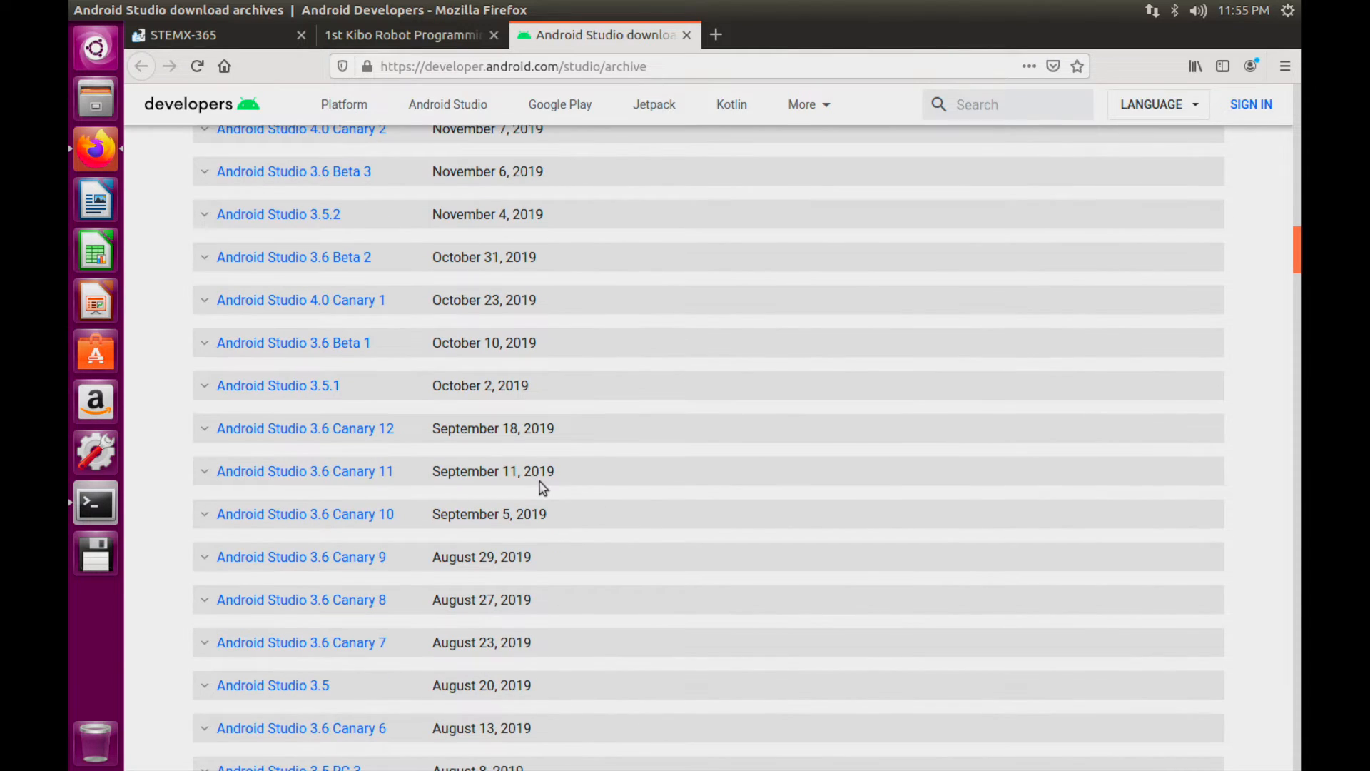
{"action": "scroll", "coordinate": [539, 483], "scroll_direction": "down", "scroll_amount": 2}
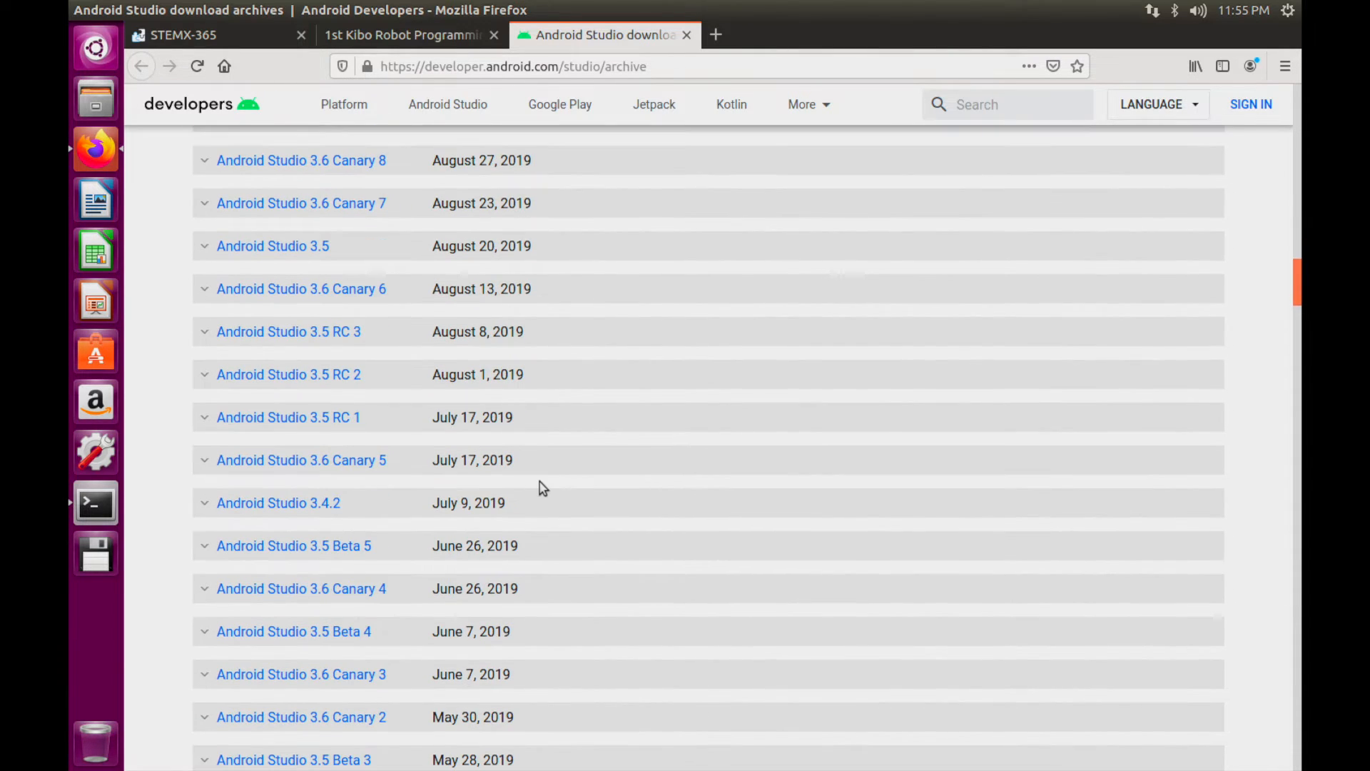
{"action": "scroll", "coordinate": [334, 508], "scroll_direction": "down", "scroll_amount": 2}
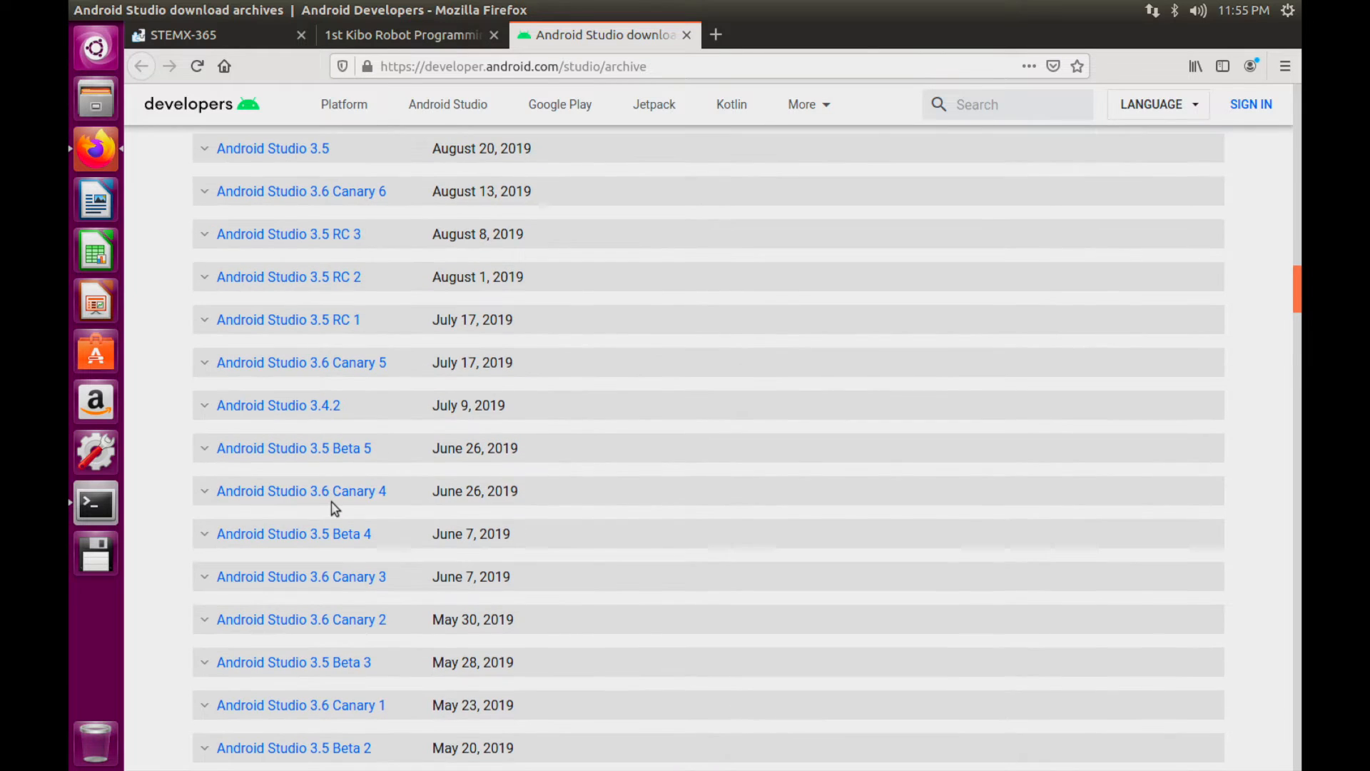
{"action": "scroll", "coordinate": [334, 508], "scroll_direction": "down", "scroll_amount": 2}
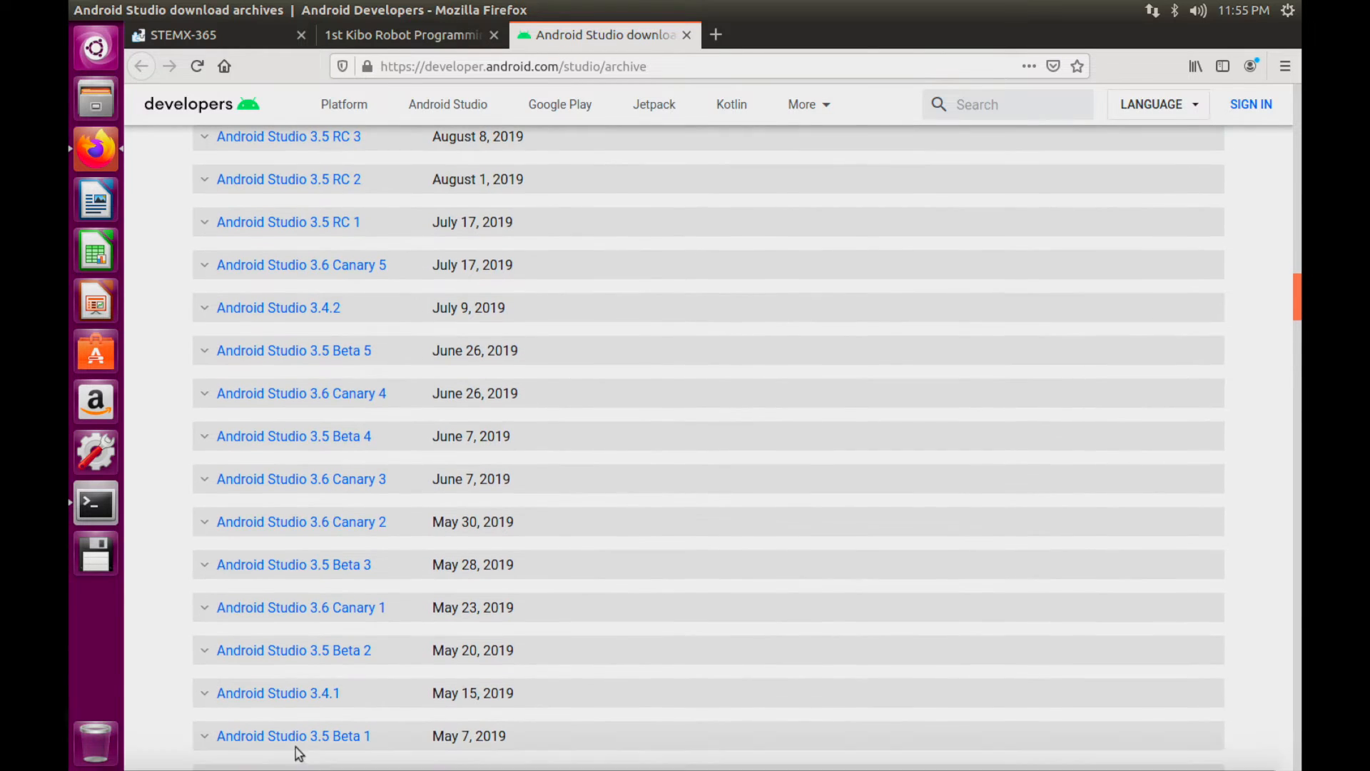
{"action": "left_click", "coordinate": [259, 693]}
{"action": "scroll", "coordinate": [260, 696], "scroll_direction": "down", "scroll_amount": 5}
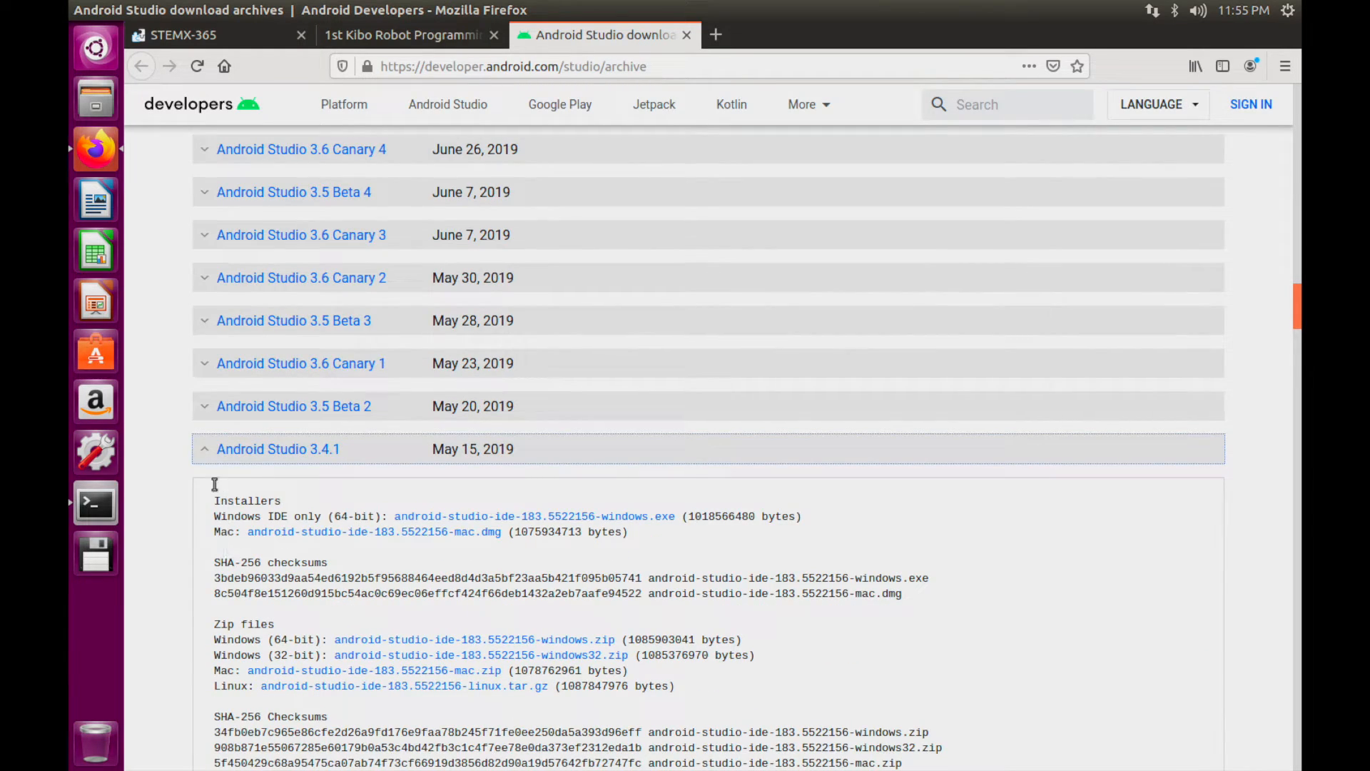
{"action": "scroll", "coordinate": [268, 564], "scroll_direction": "down", "scroll_amount": 2}
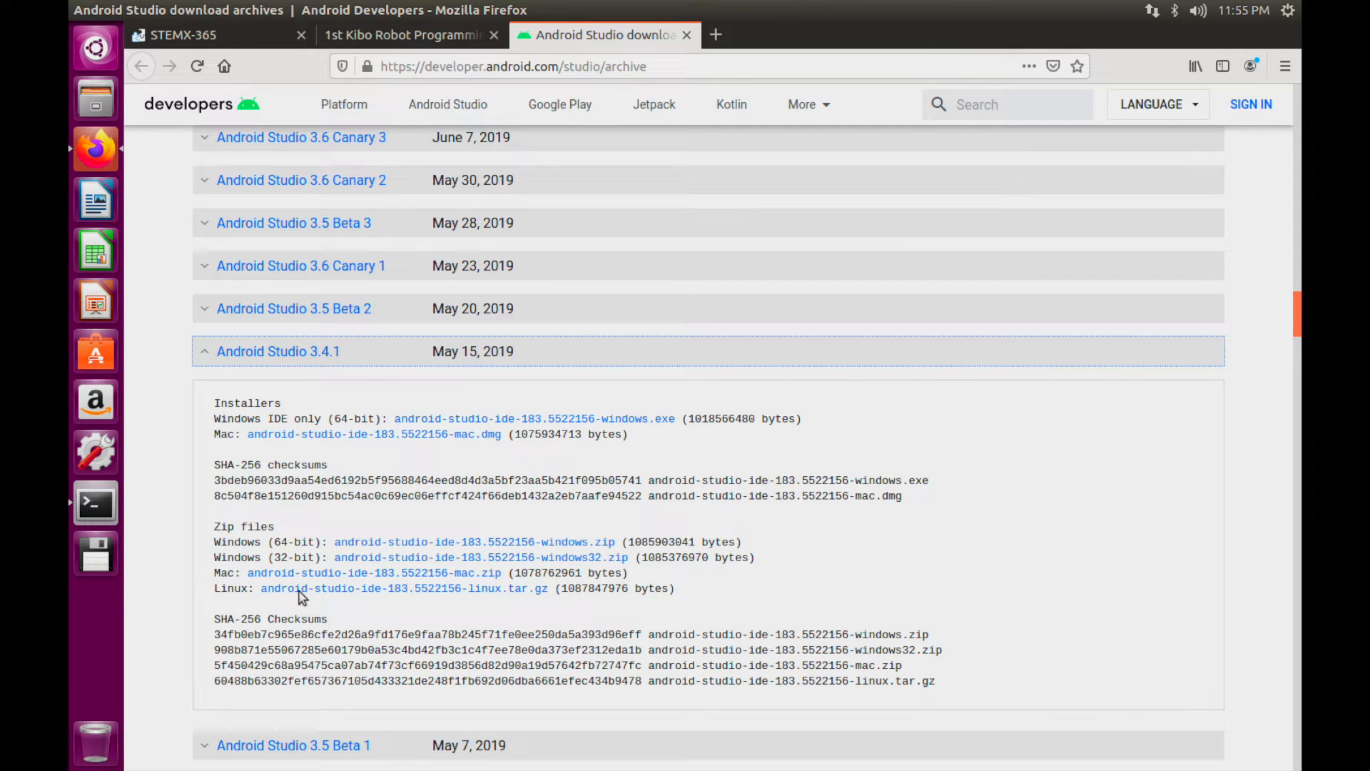
Download android-studio-ide-183.5522156-linux.tar.gz using Save File and confirm with OK
{"action": "left_click", "coordinate": [335, 590]}
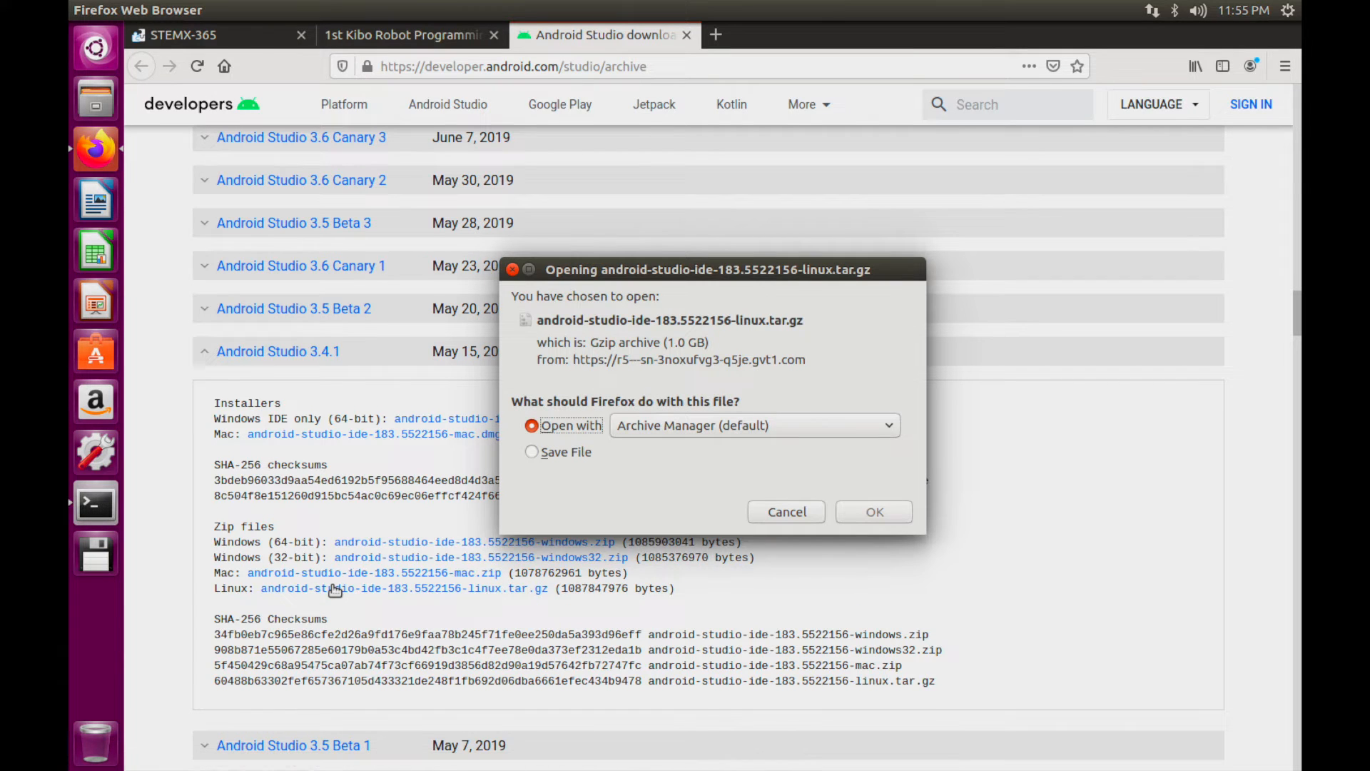
{"action": "left_click", "coordinate": [529, 451]}
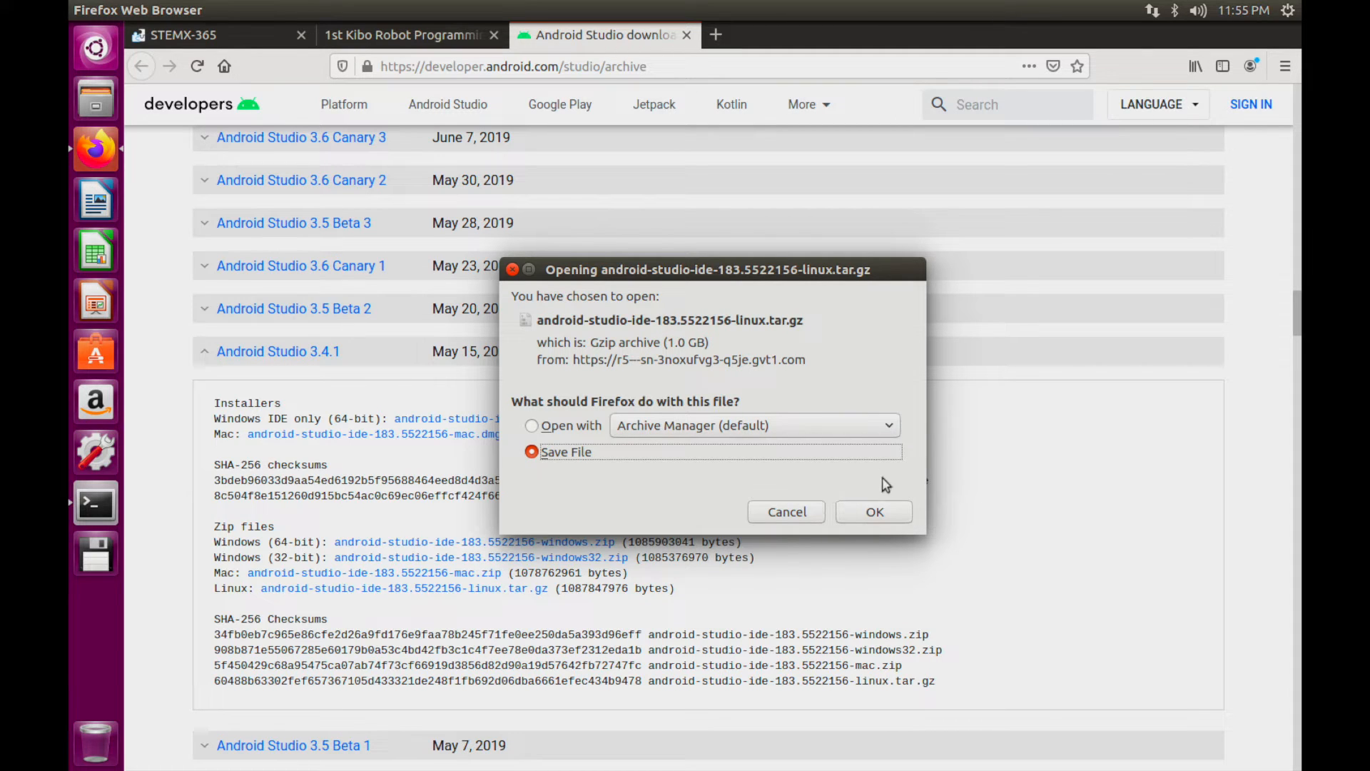
{"action": "left_click", "coordinate": [885, 512]}
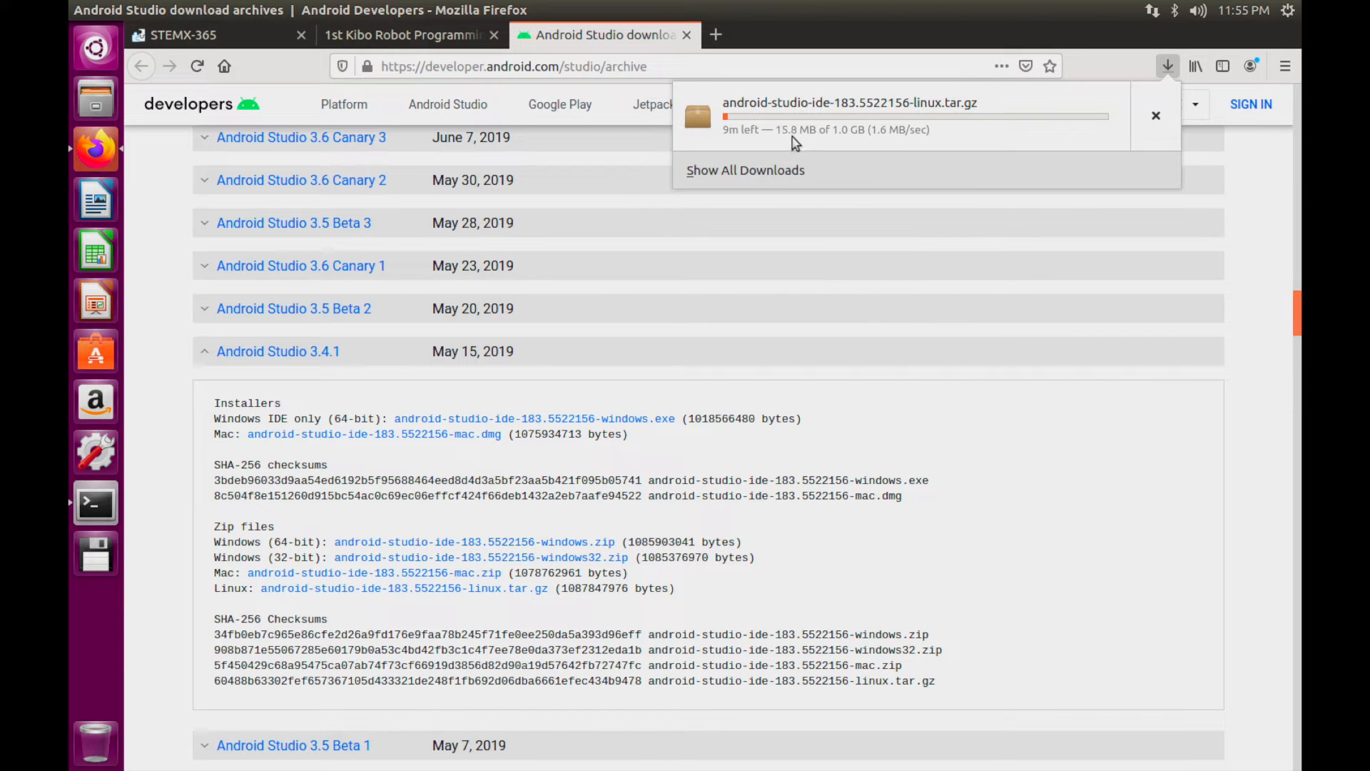
{"action": "left_click", "coordinate": [86, 511]}
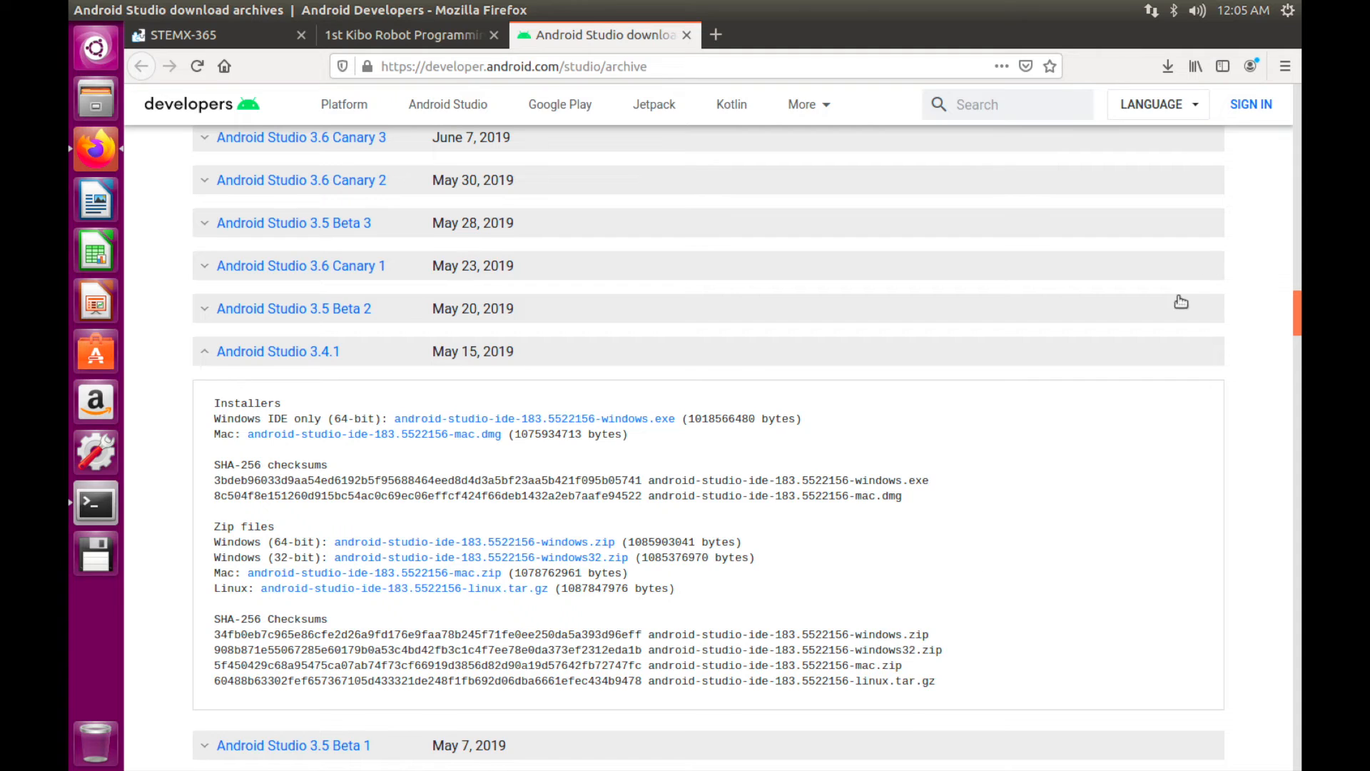
Open the download's folder and Extract Here android-studio-ide-183.5522156-linux.tar.gz into Downloads
{"action": "left_click", "coordinate": [1159, 71]}
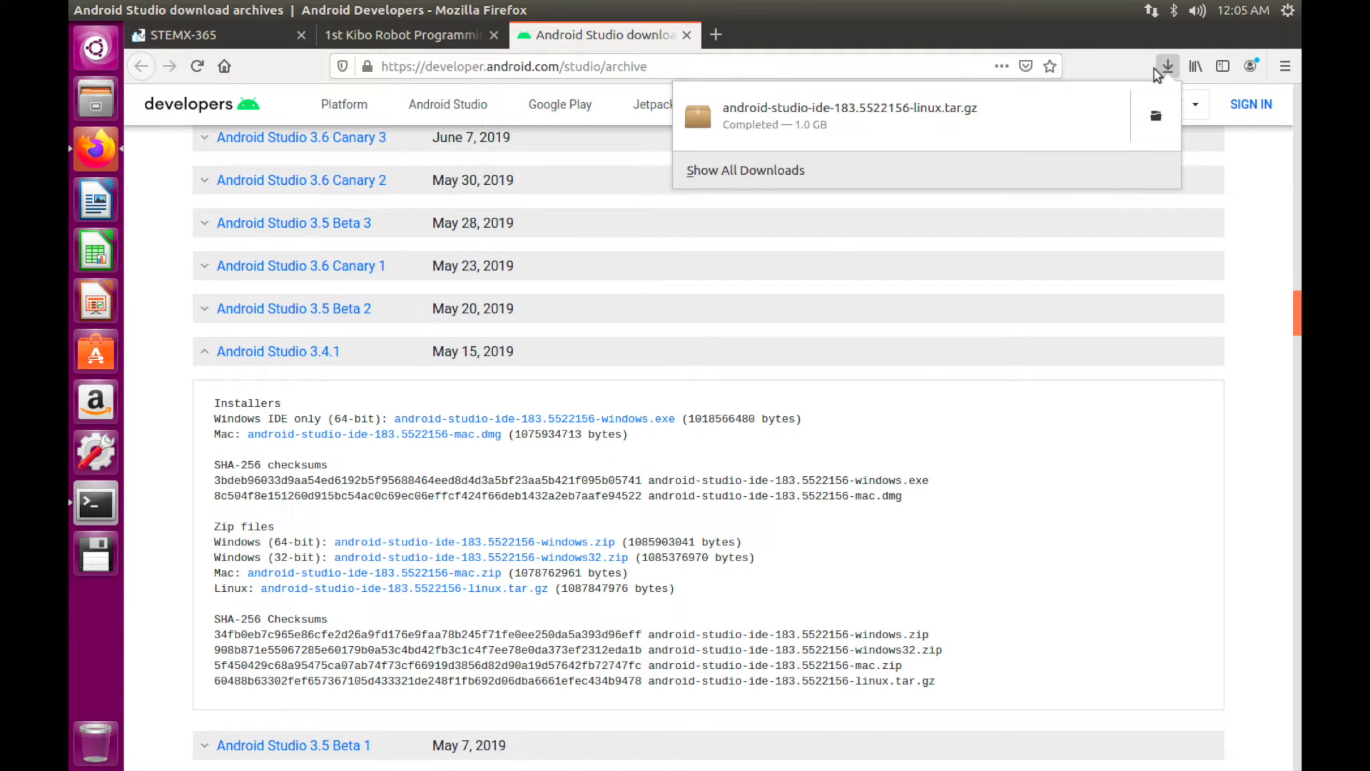
{"action": "left_click", "coordinate": [1157, 116]}
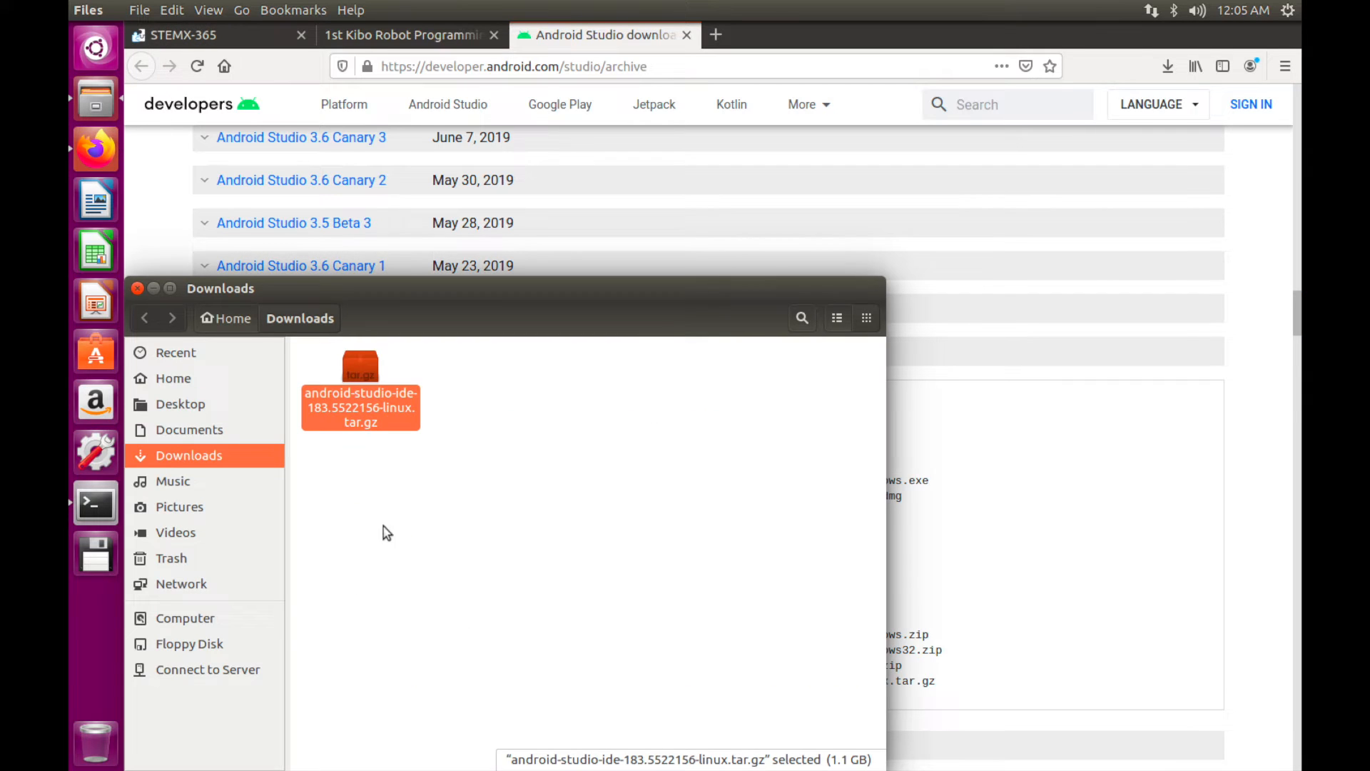
{"action": "right_click", "coordinate": [375, 420]}
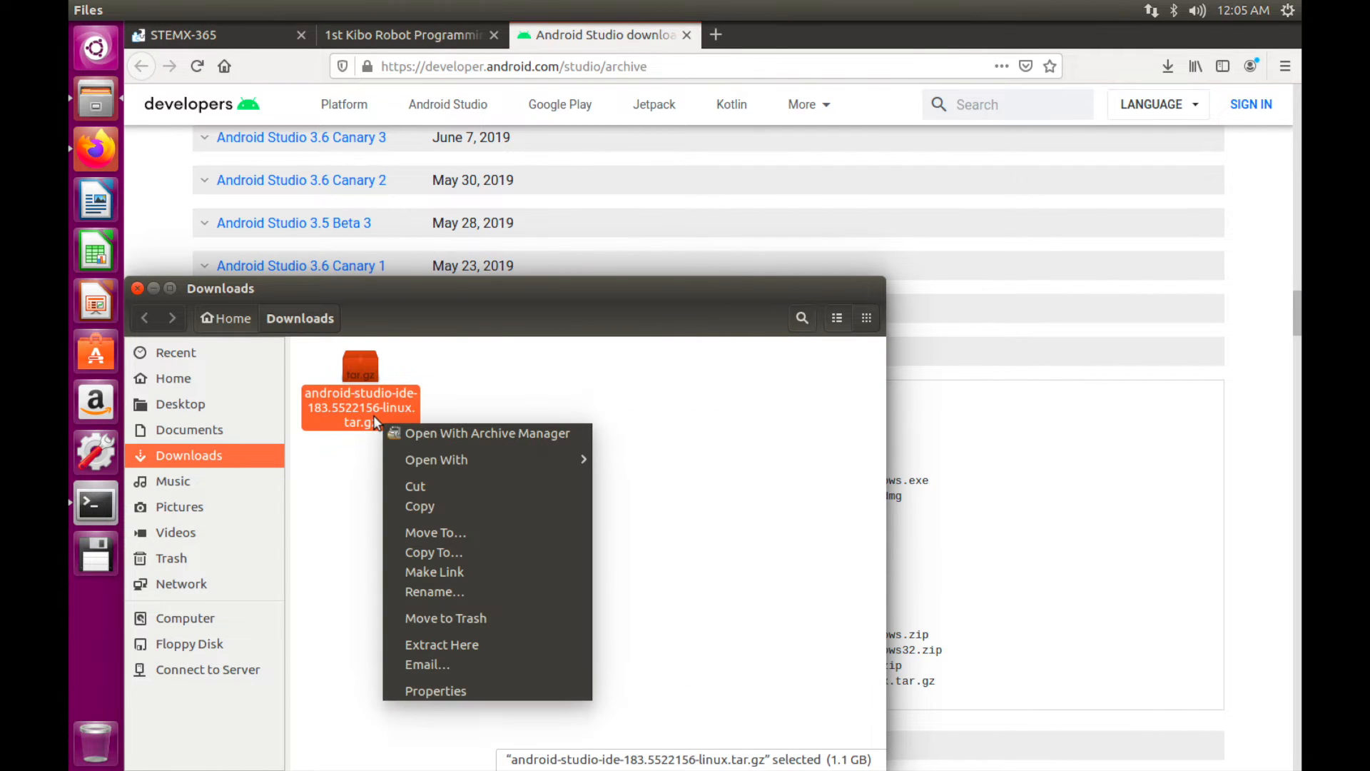
{"action": "left_click", "coordinate": [477, 644]}
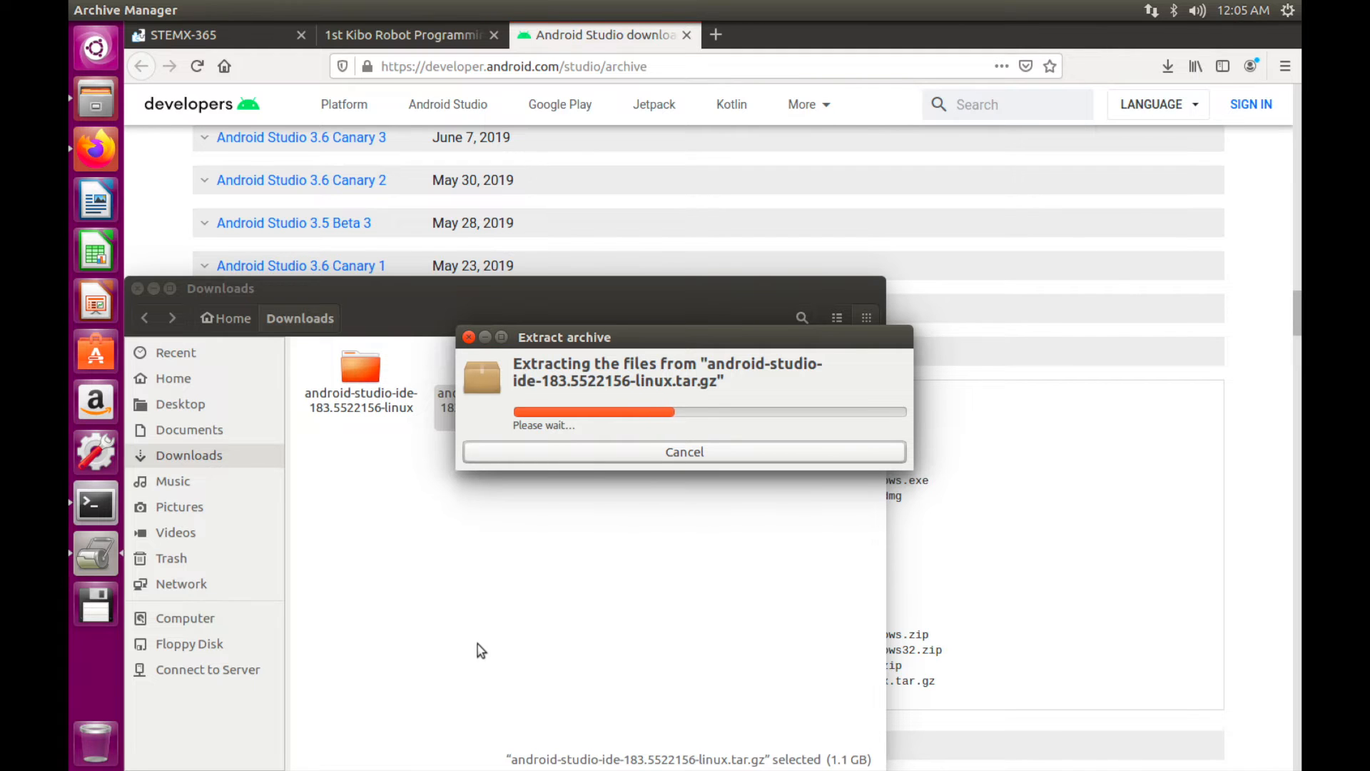
{"action": "left_click_drag", "start_coordinate": [644, 327], "coordinate": [748, 177]}
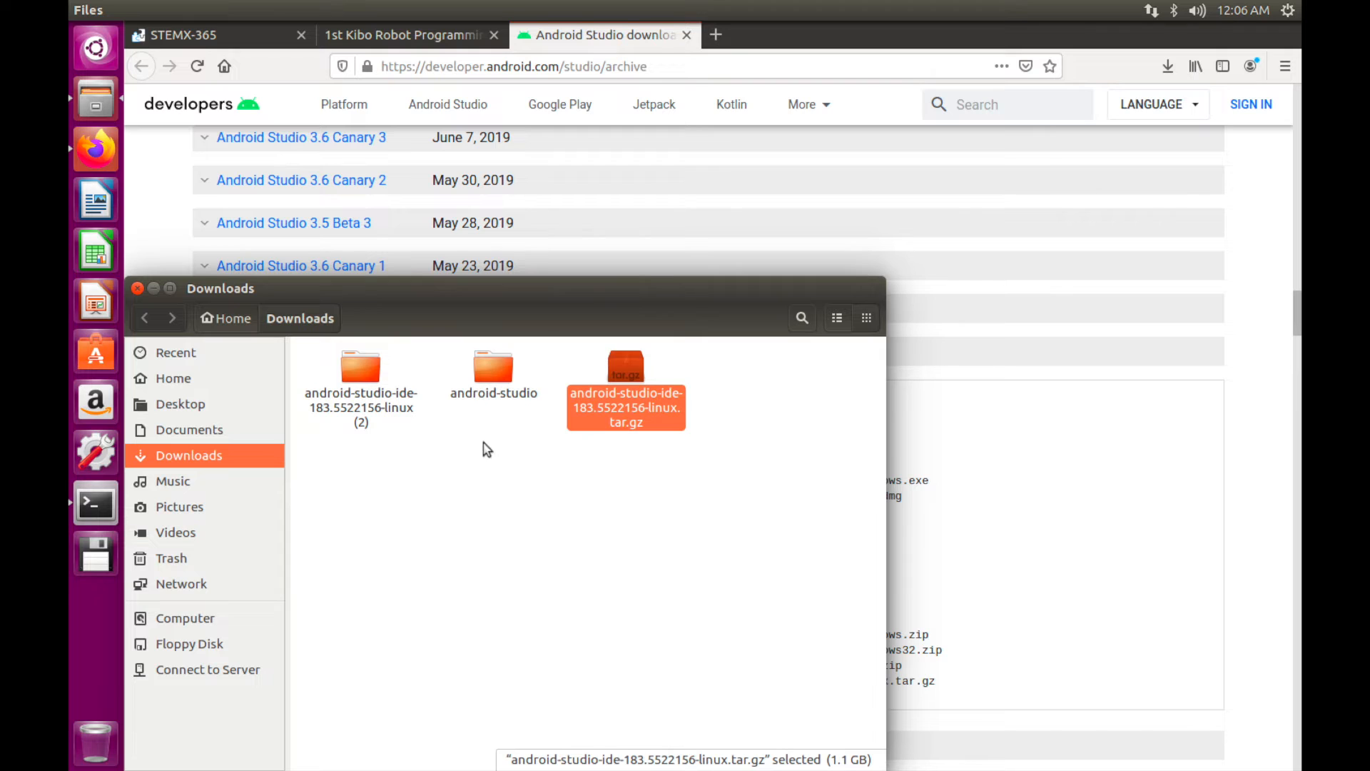
{"action": "left_click", "coordinate": [385, 444]}
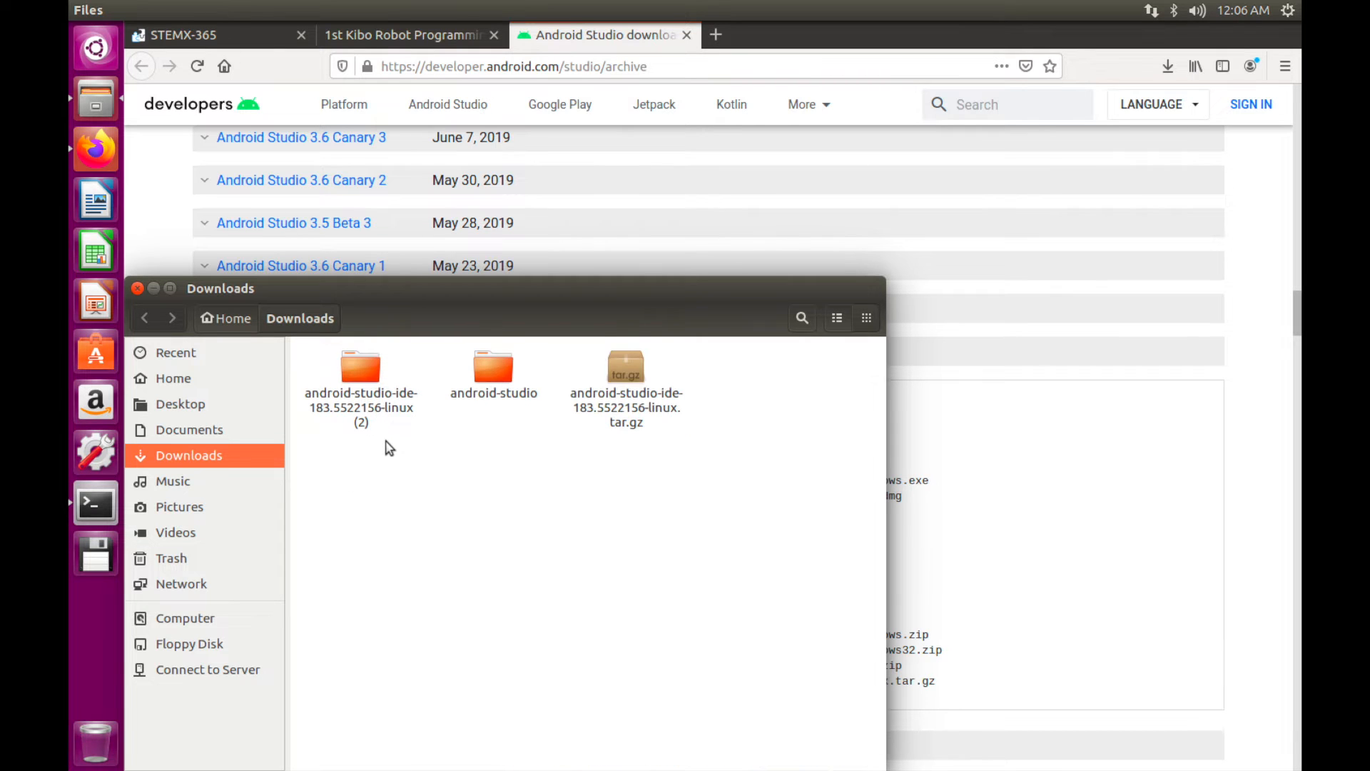
Dismiss the location-not-found error and open the extracted android-studio folder
{"action": "double_click", "coordinate": [349, 374]}
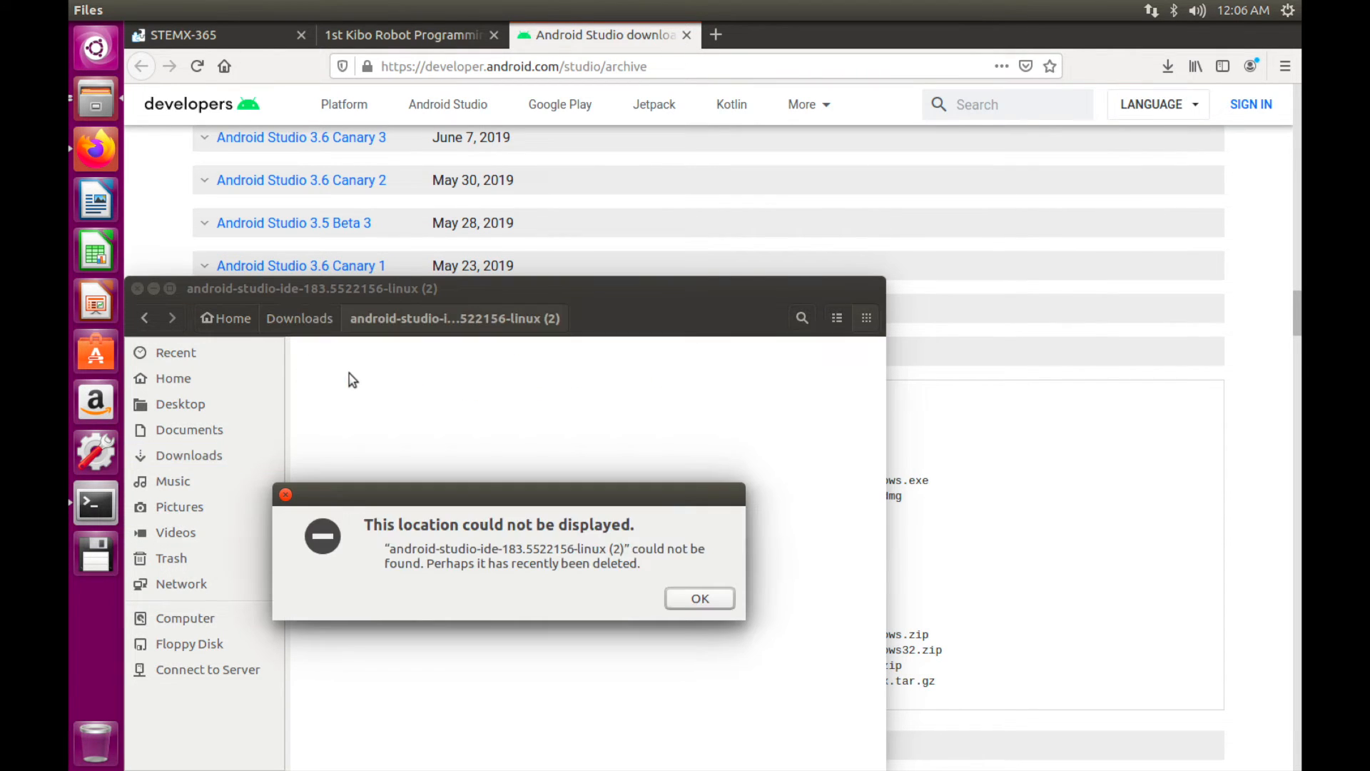
{"action": "left_click", "coordinate": [697, 599]}
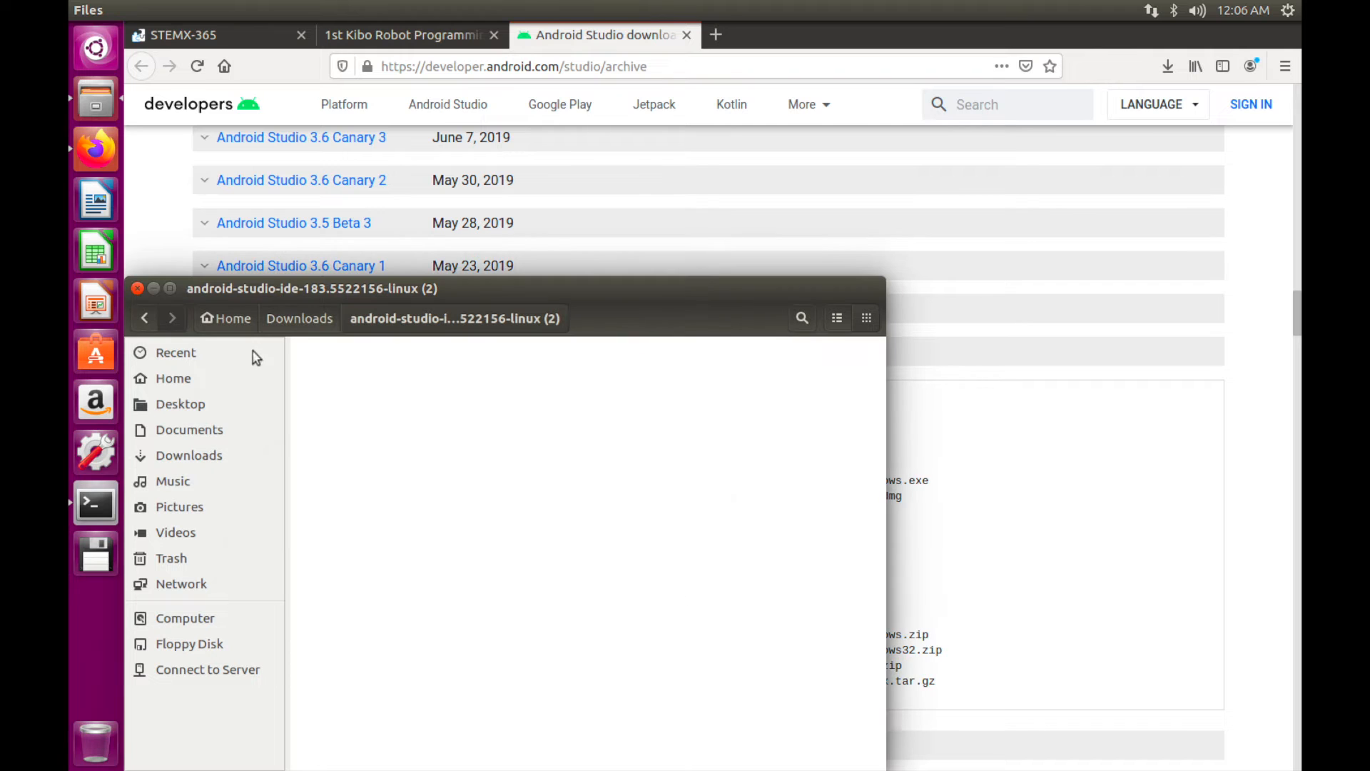
{"action": "left_click", "coordinate": [141, 319]}
{"action": "double_click", "coordinate": [358, 364]}
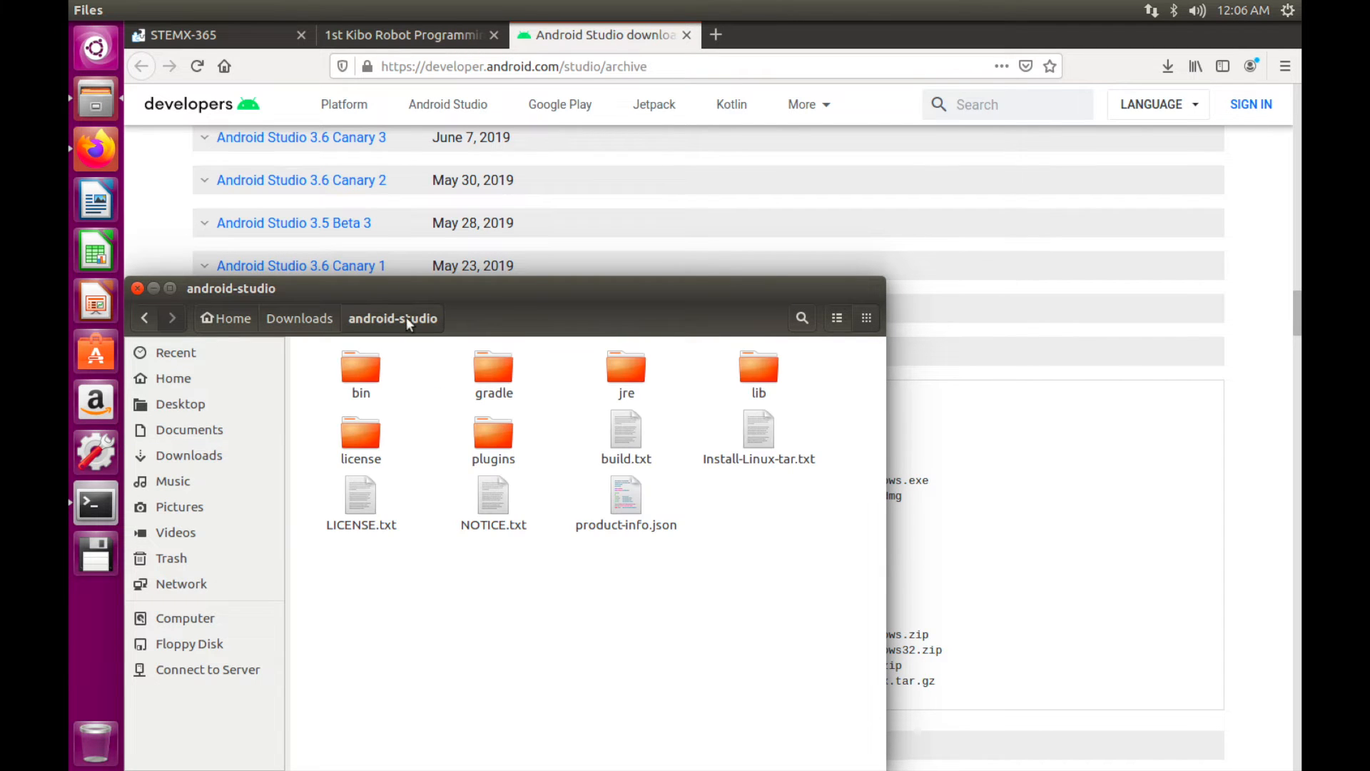
{"action": "left_click_drag", "start_coordinate": [468, 286], "coordinate": [551, 102]}
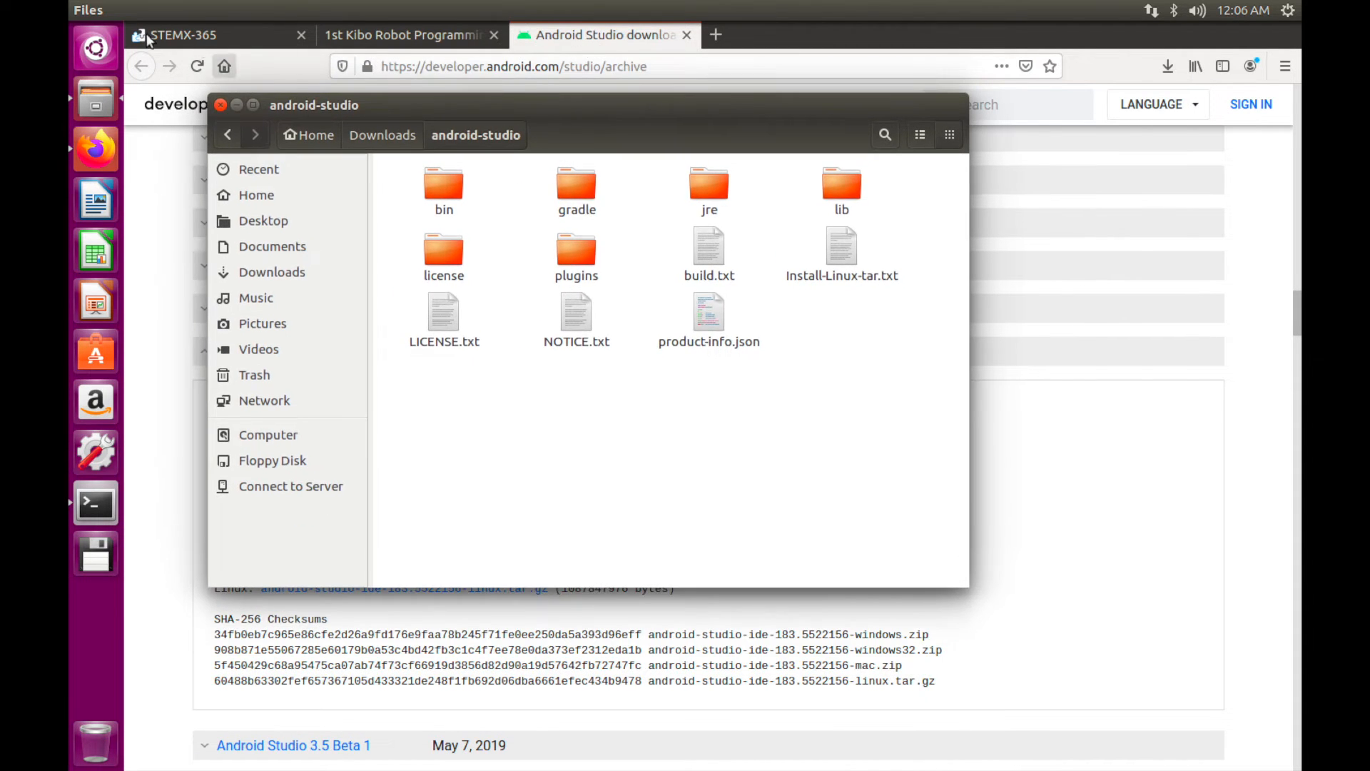
{"action": "left_click", "coordinate": [140, 10]}
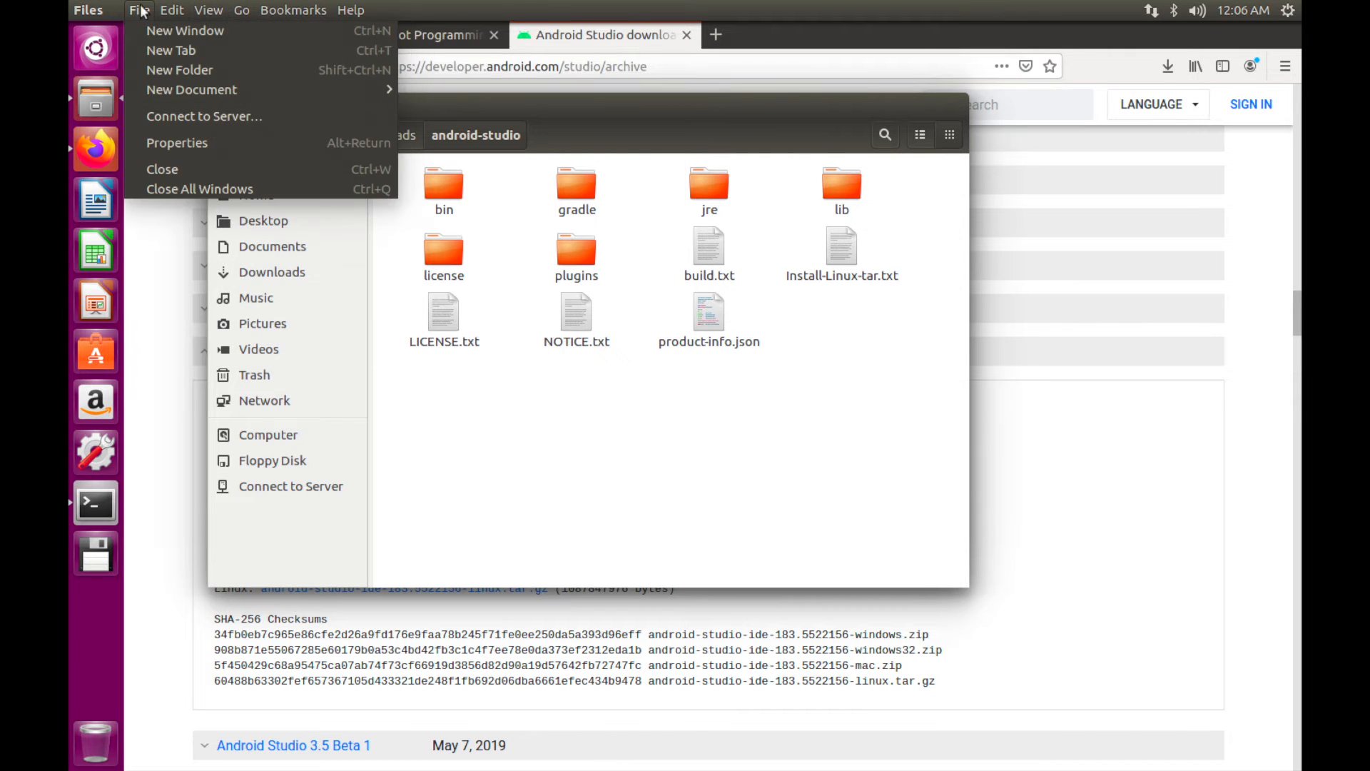
{"action": "left_click", "coordinate": [601, 2]}
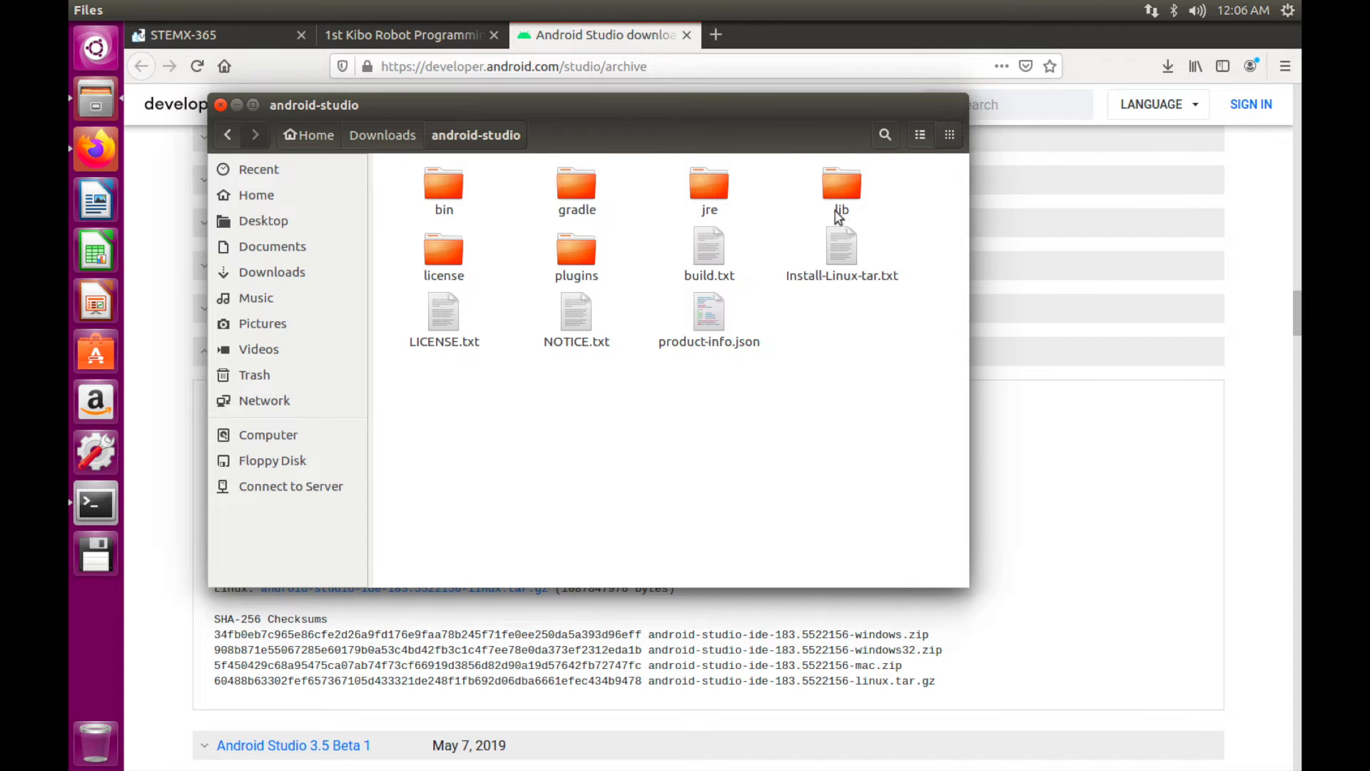
Read Install-Linux-tar.txt, run ls in Terminal, then close the notes and return to Downloads
{"action": "double_click", "coordinate": [843, 243]}
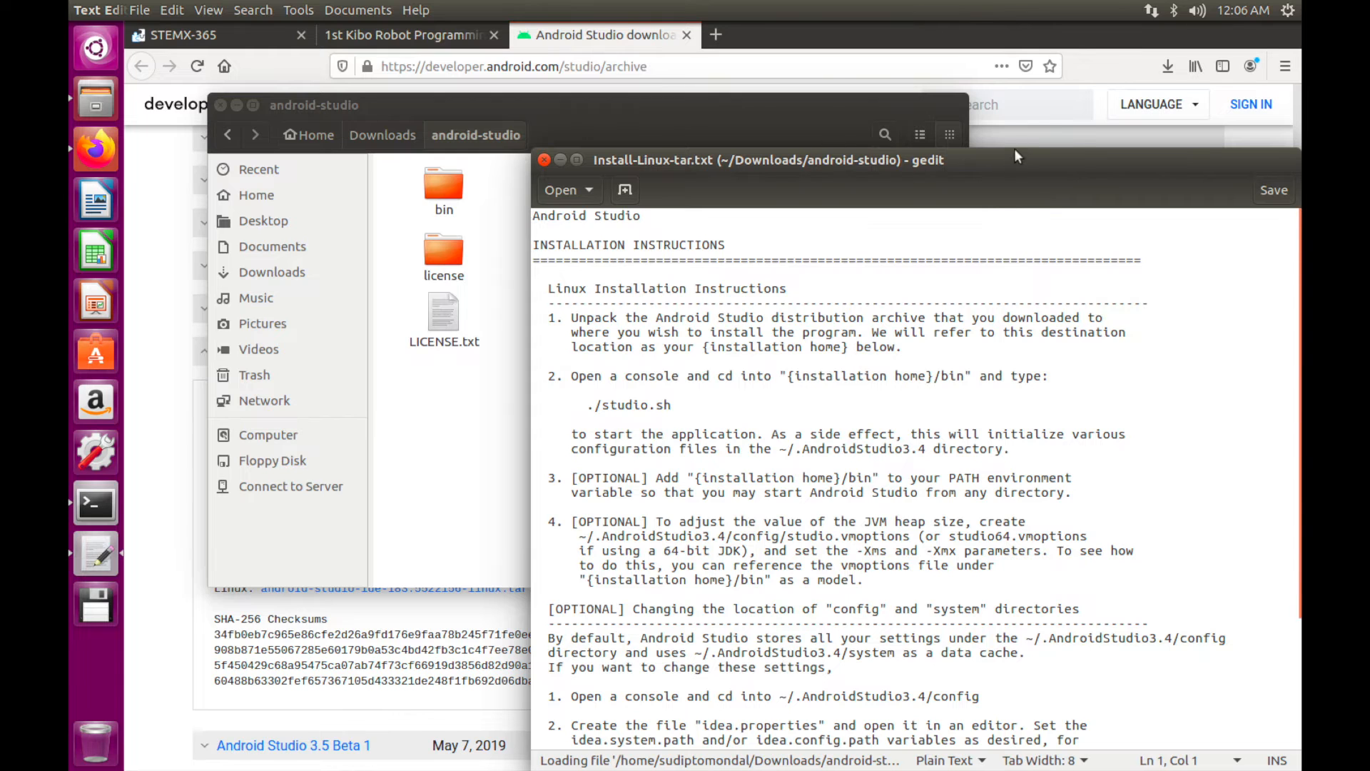
{"action": "left_click_drag", "start_coordinate": [1014, 156], "coordinate": [814, 93]}
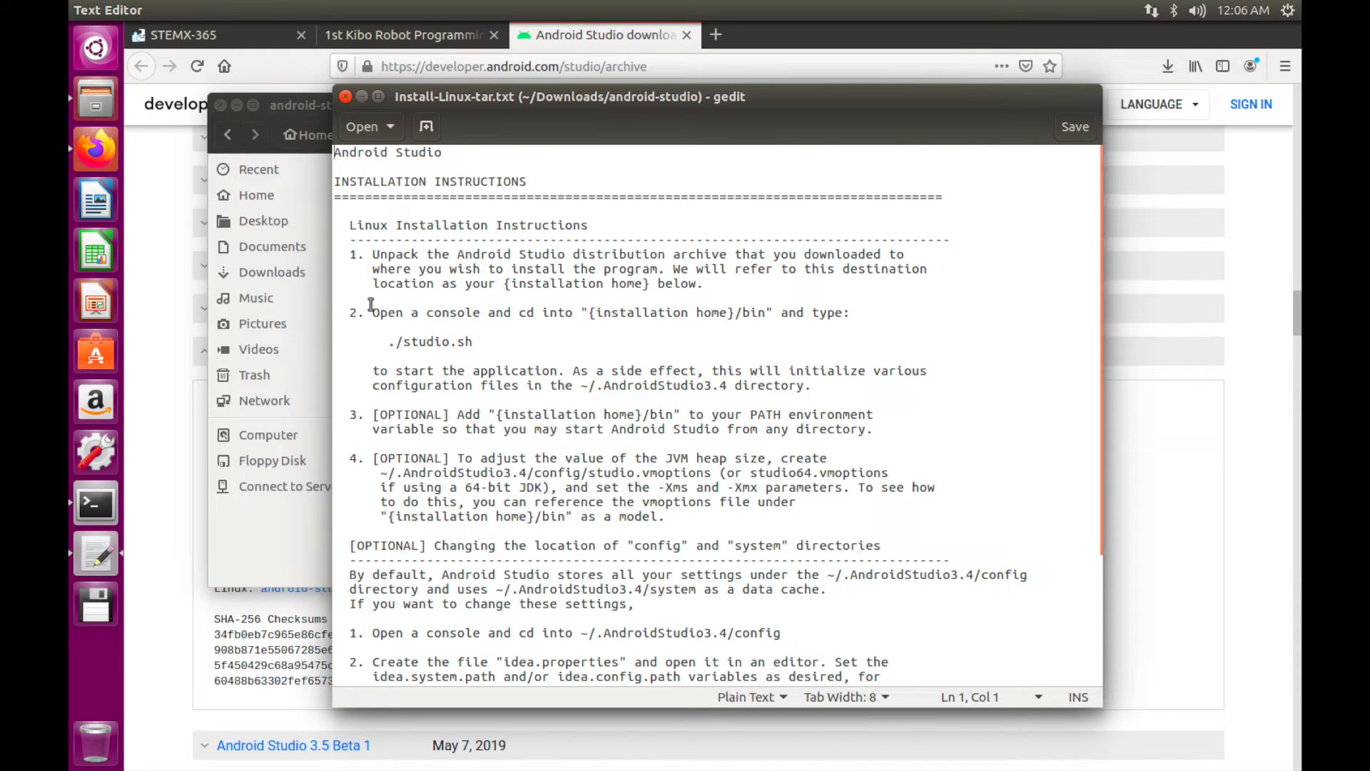
{"action": "left_click", "coordinate": [96, 504]}
{"action": "left_click_drag", "start_coordinate": [885, 90], "coordinate": [944, 90]}
{"action": "type", "text": "ls"}
{"action": "key", "text": "Return"}
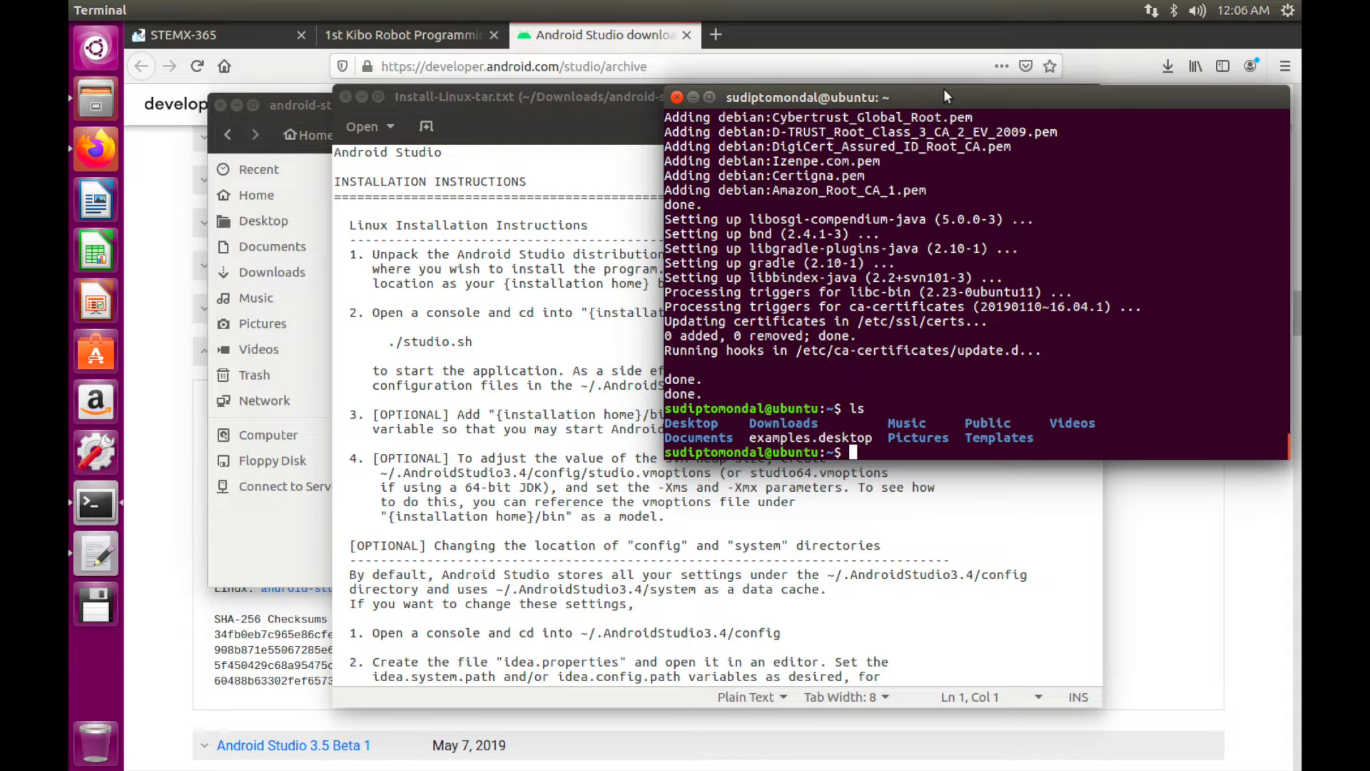
{"action": "left_click", "coordinate": [506, 135]}
{"action": "left_click", "coordinate": [345, 97]}
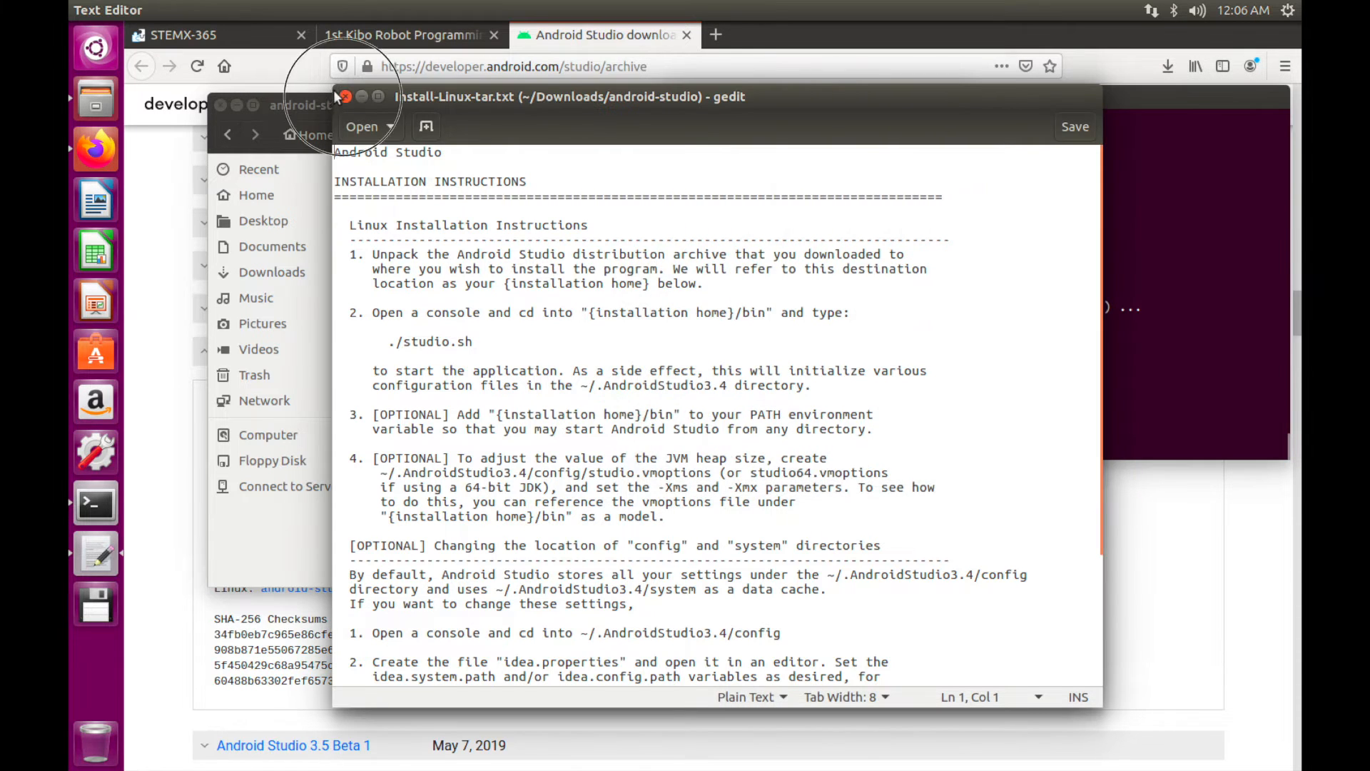
{"action": "left_click", "coordinate": [222, 133]}
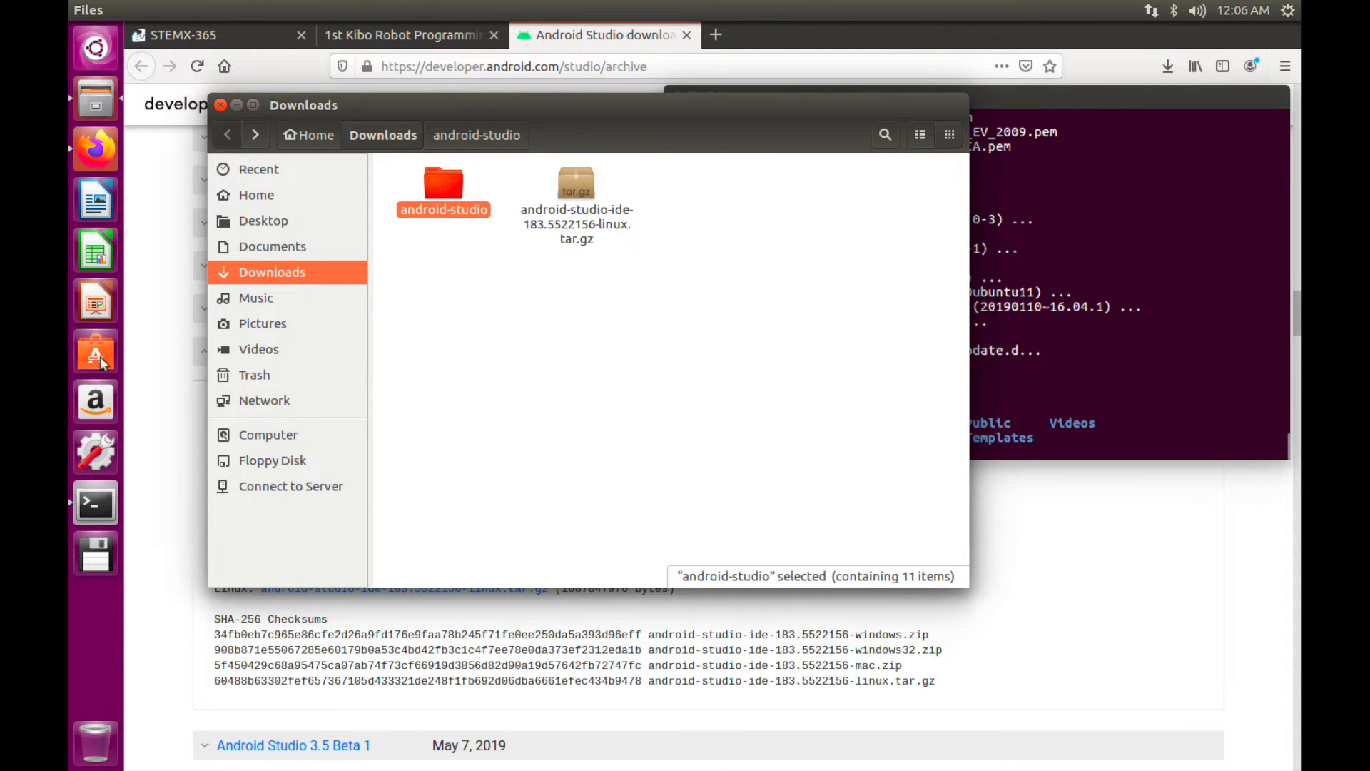
Minimize Firefox and drag the android-studio folder from Downloads onto the desktop
{"action": "left_click", "coordinate": [86, 125]}
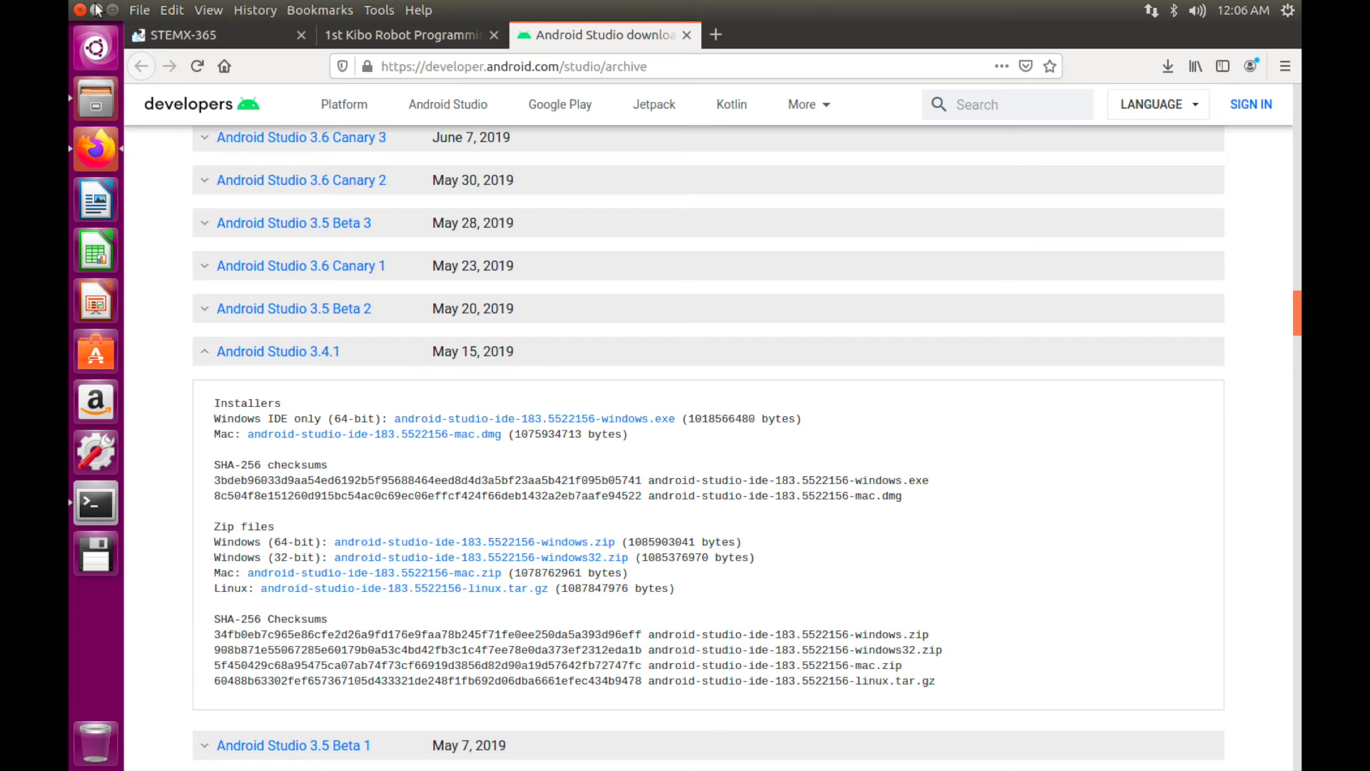
{"action": "left_click", "coordinate": [94, 10]}
{"action": "left_click_drag", "start_coordinate": [556, 108], "coordinate": [544, 349]}
{"action": "left_click_drag", "start_coordinate": [417, 419], "coordinate": [416, 94]}
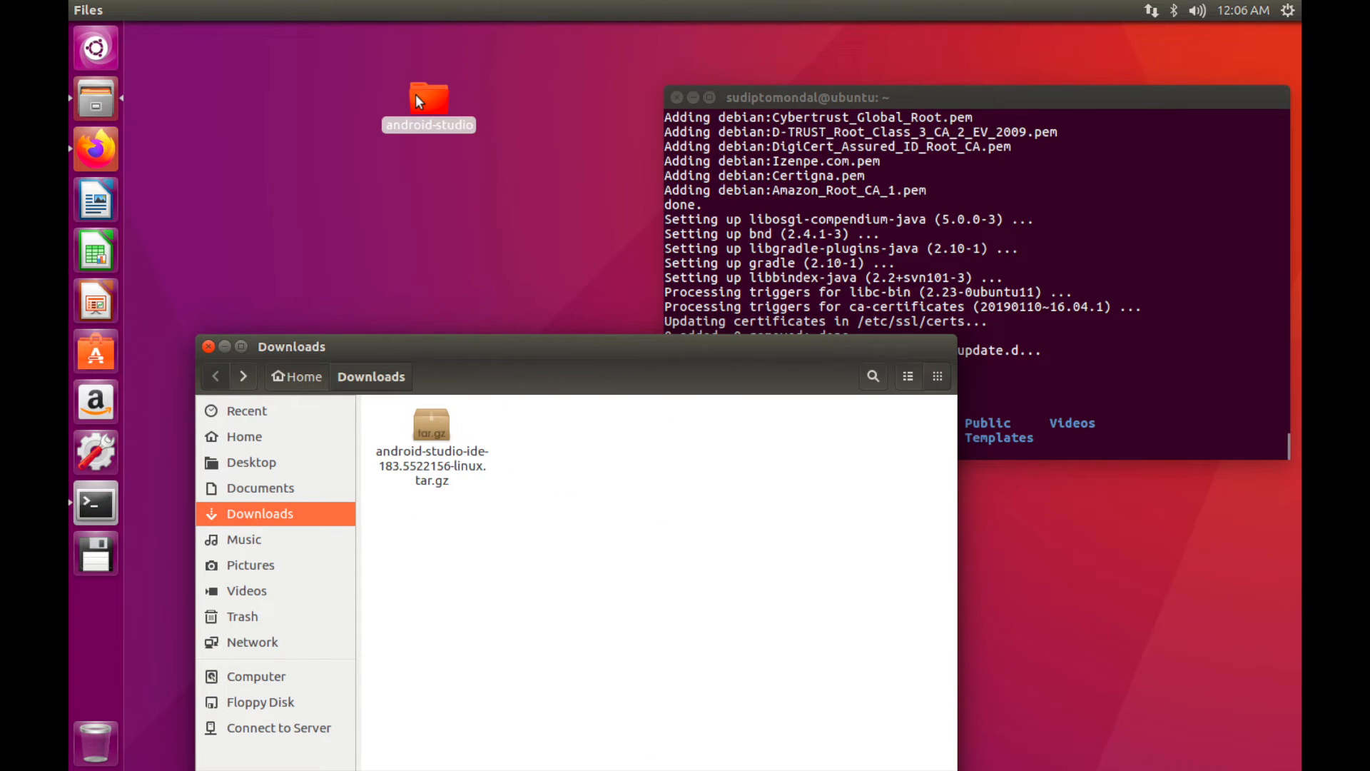
{"action": "left_click", "coordinate": [208, 347]}
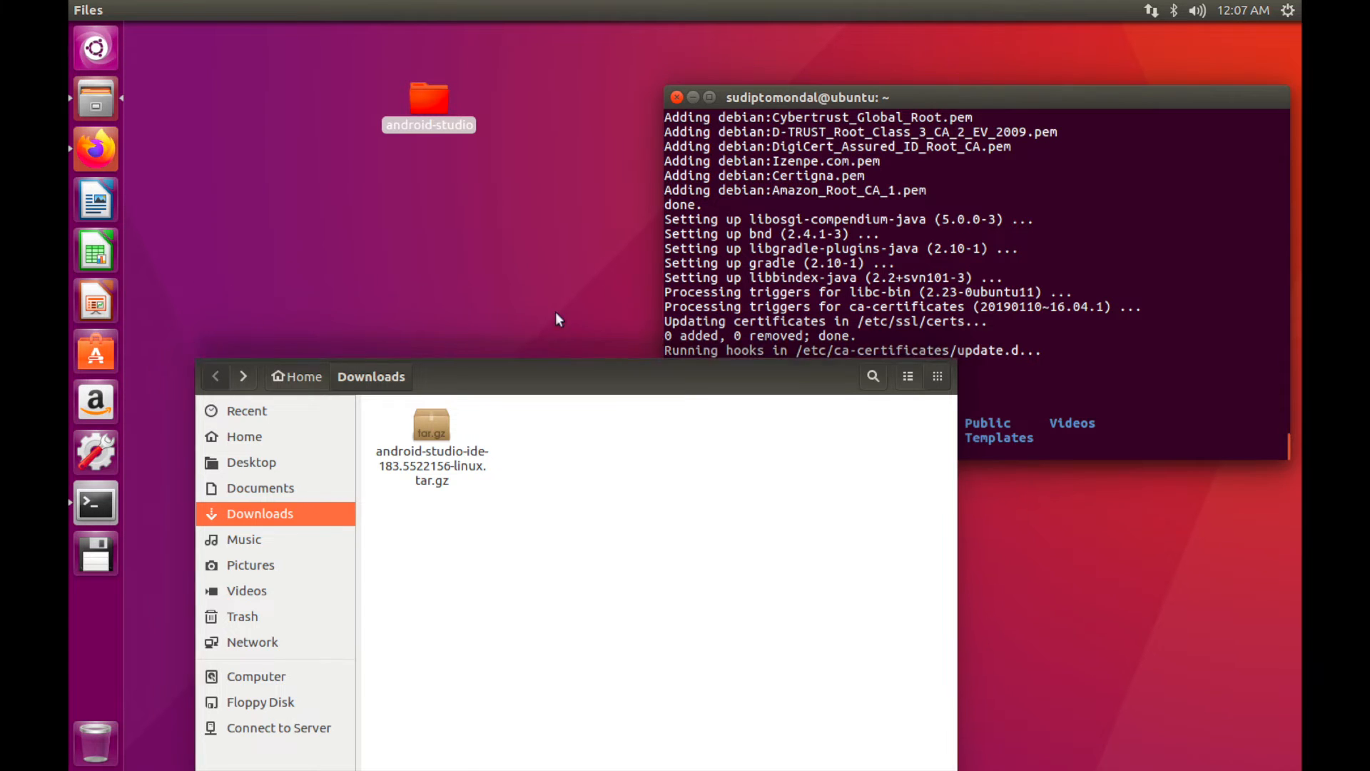
Change Terminal's directory to ~/Desktop/android-studio with cd Desktop and cd android-studio
{"action": "left_click_drag", "start_coordinate": [967, 96], "coordinate": [830, 101]}
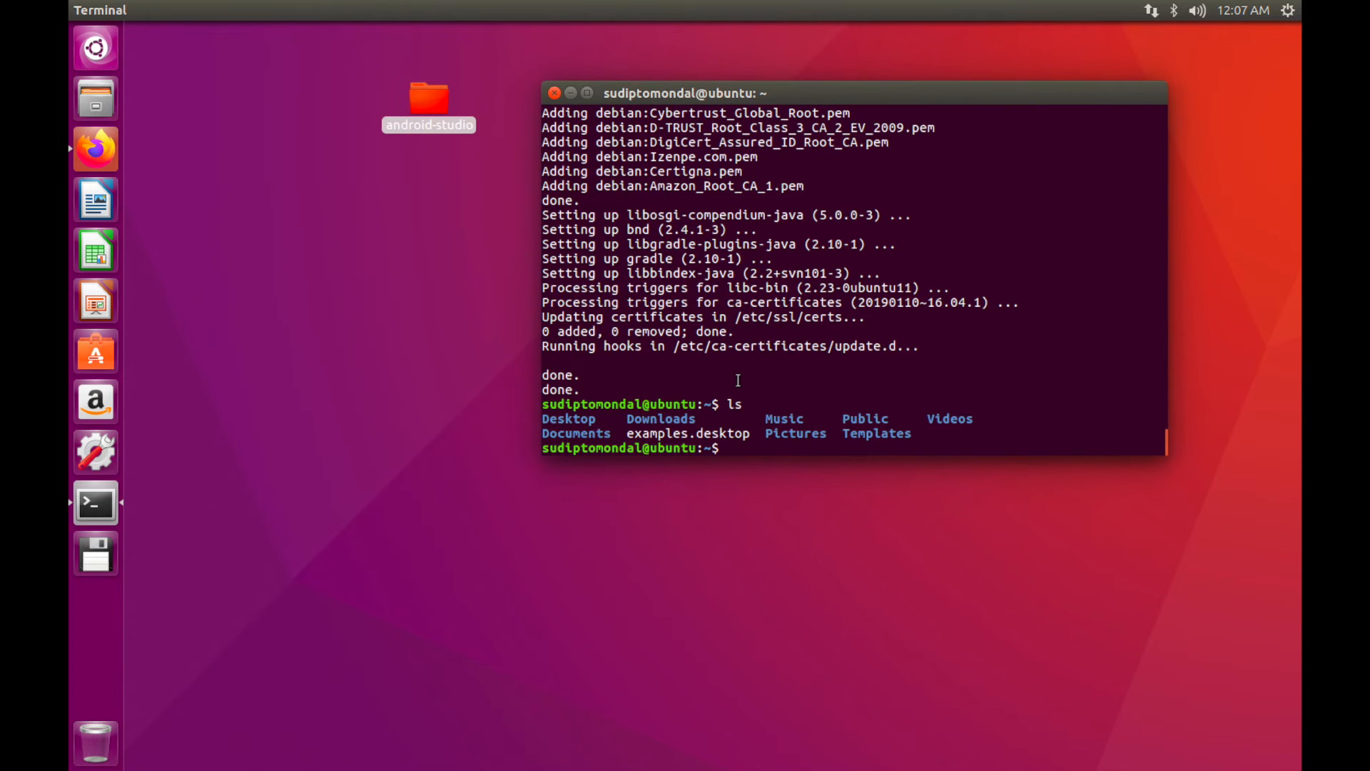
{"action": "type", "text": "cd Desktop"}
{"action": "key", "text": "Return"}
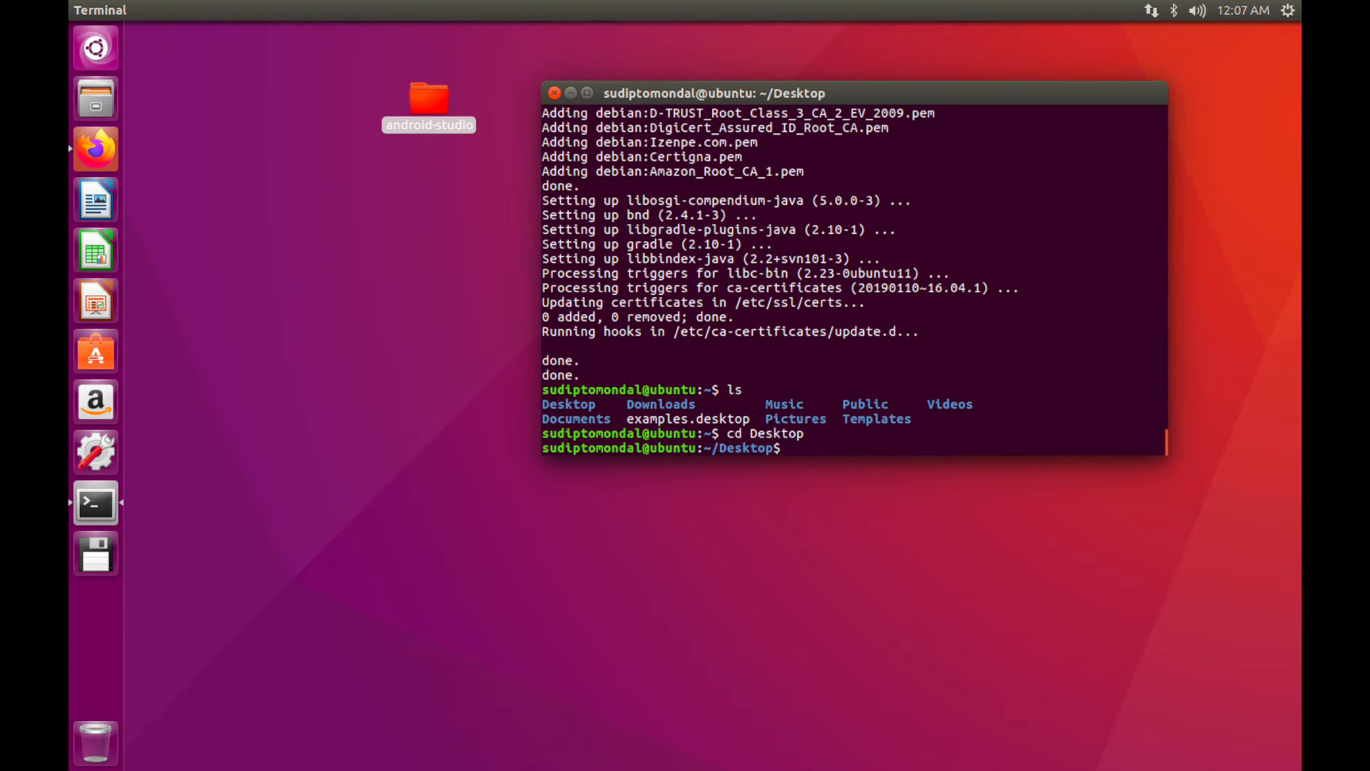
{"action": "type", "text": "cd"}
{"action": "type", "text": "android-studio"}
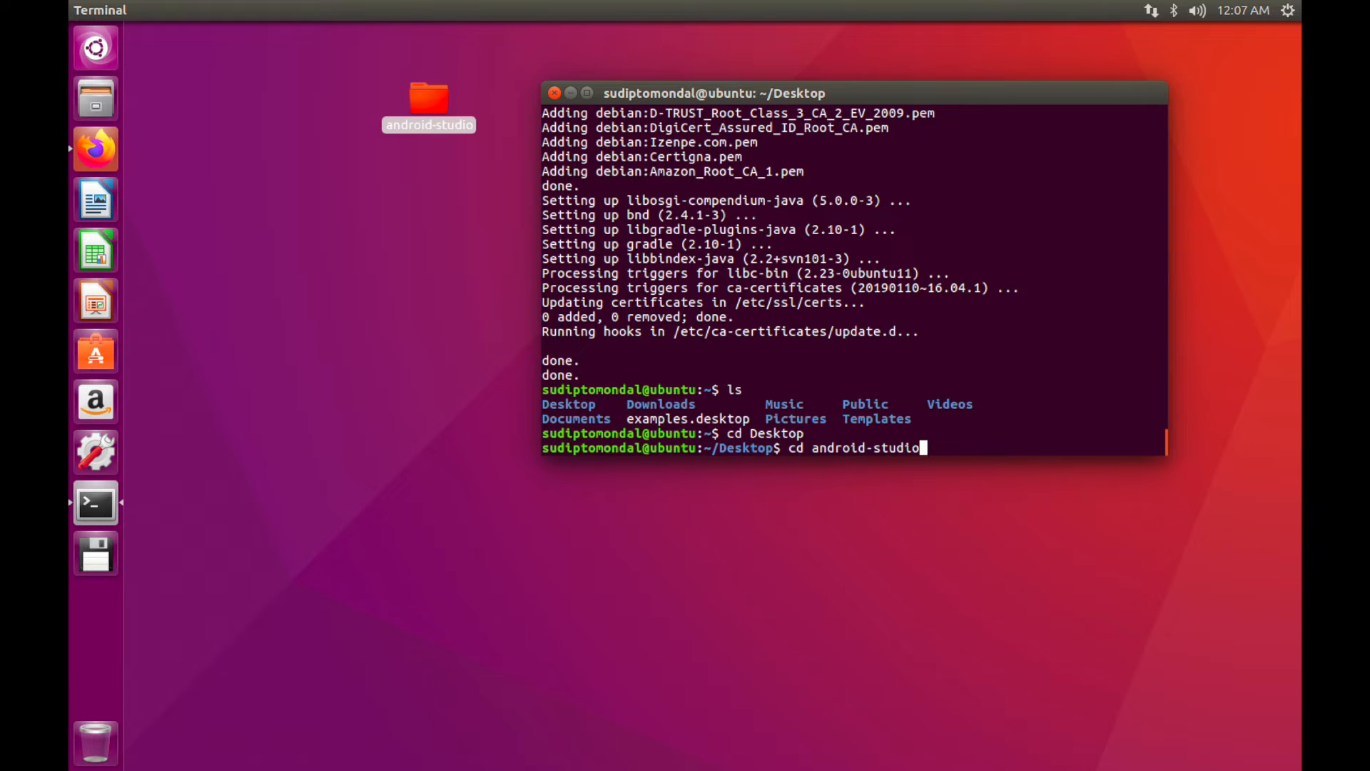
{"action": "key", "text": "Return"}
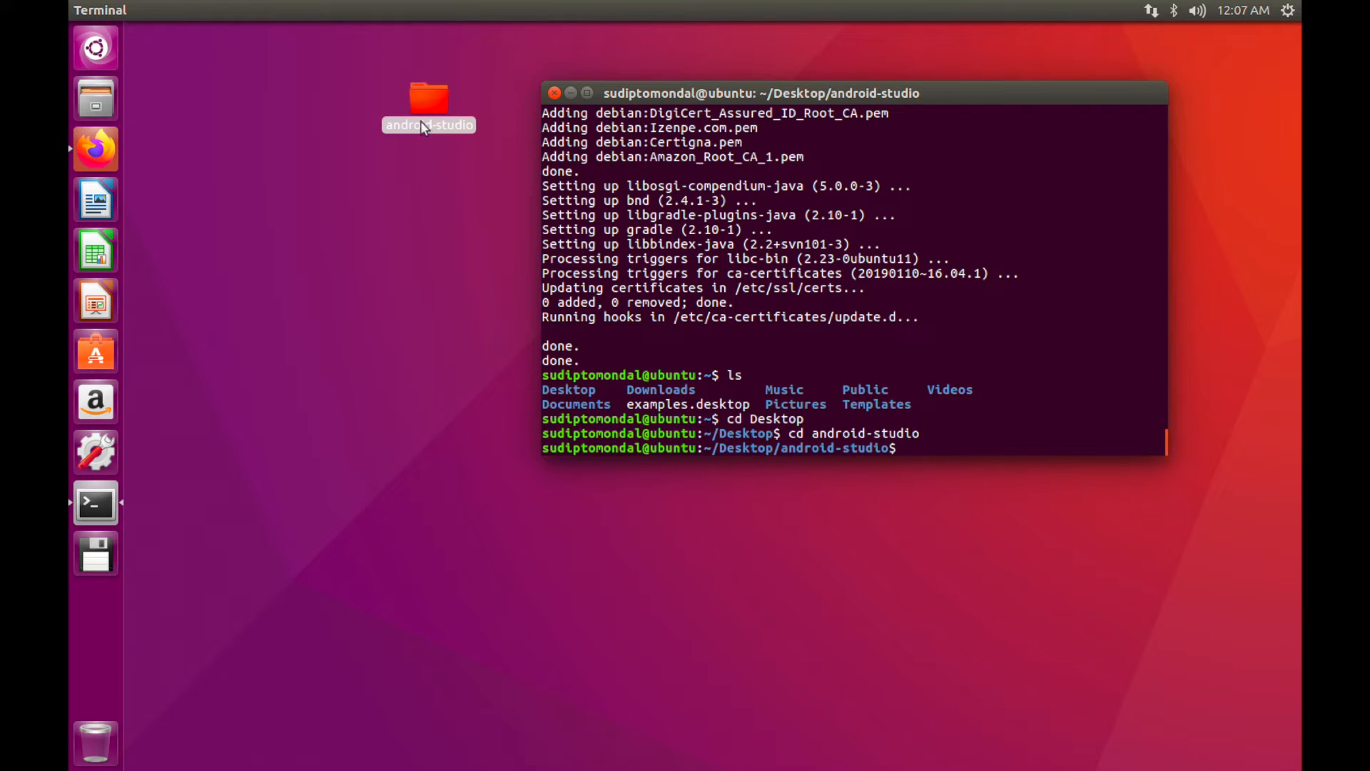
Open Install-Linux-tar.txt from the desktop folder, list the directory, and cd into bin
{"action": "left_click", "coordinate": [414, 86]}
{"action": "double_click", "coordinate": [414, 86]}
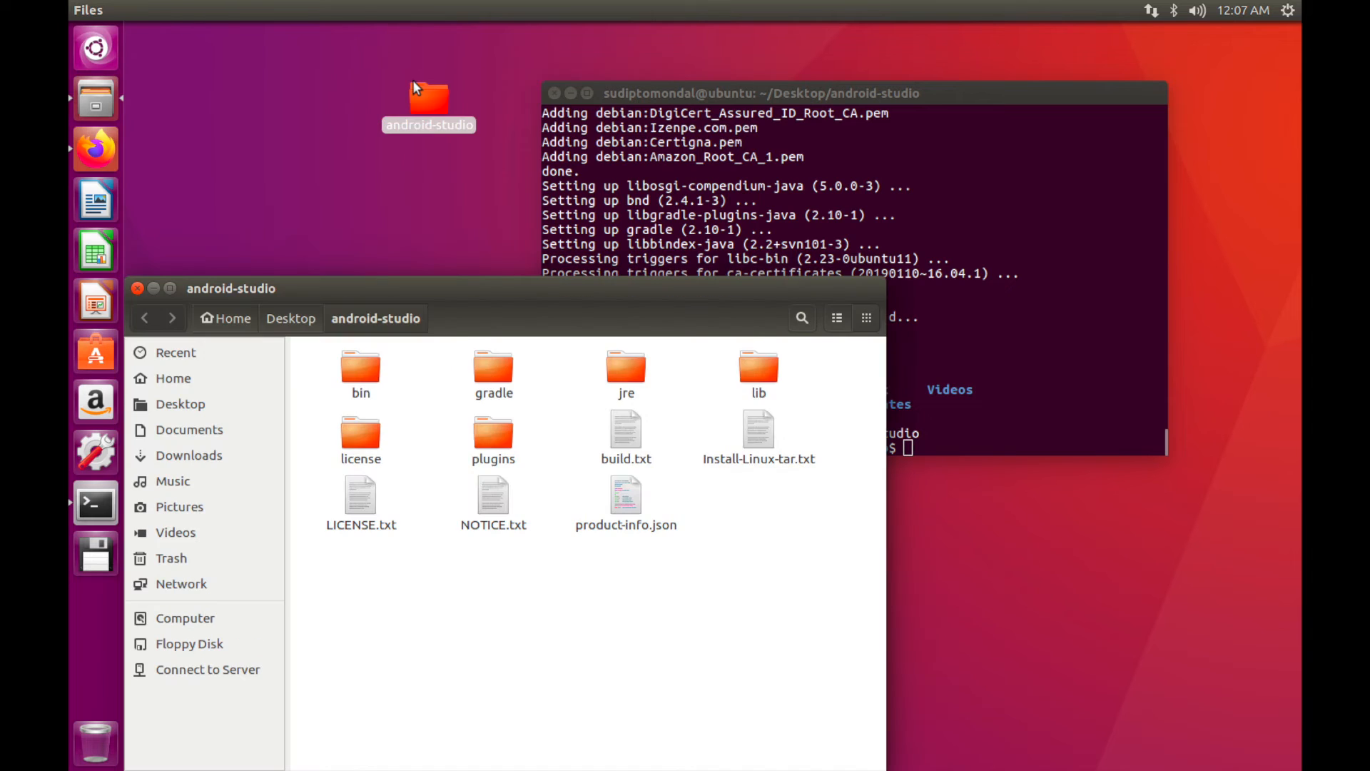
{"action": "double_click", "coordinate": [746, 423]}
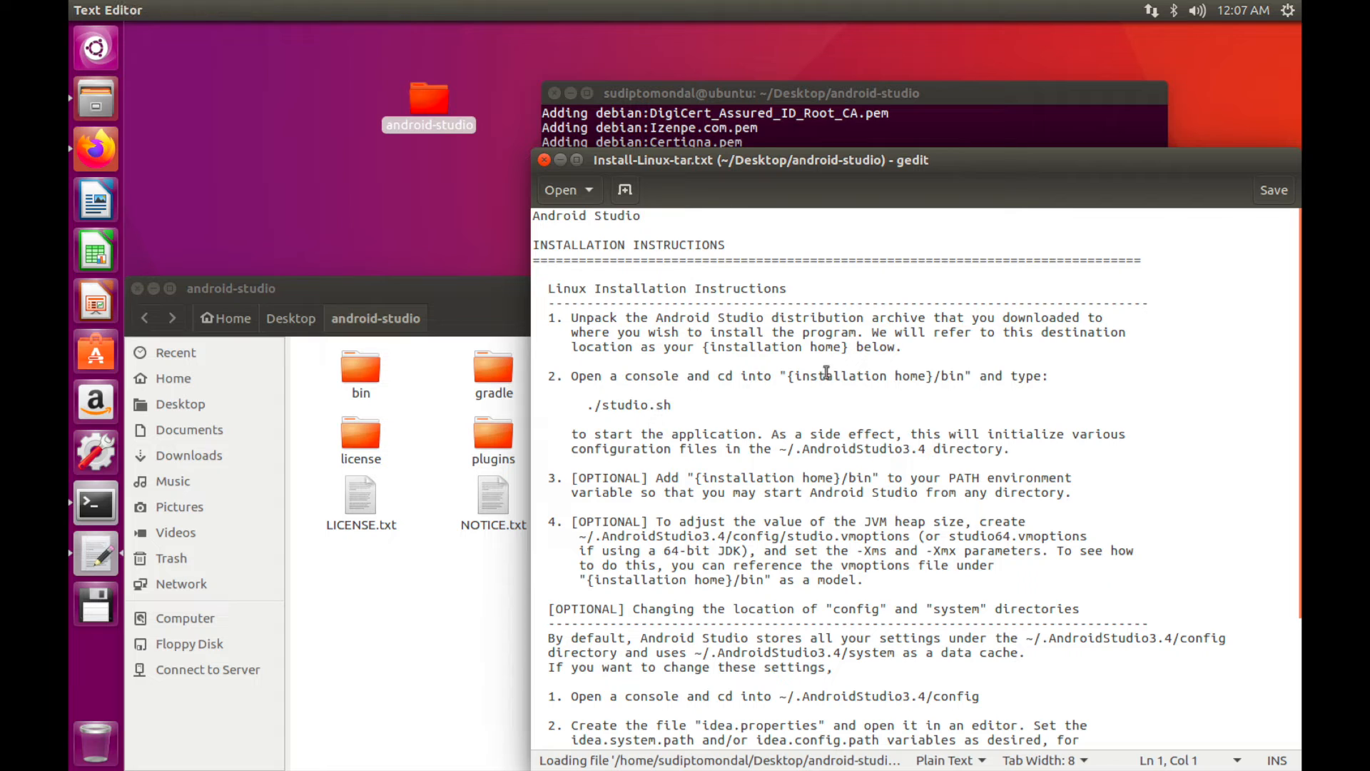
{"action": "left_click", "coordinate": [954, 91]}
{"action": "type", "text": "la"}
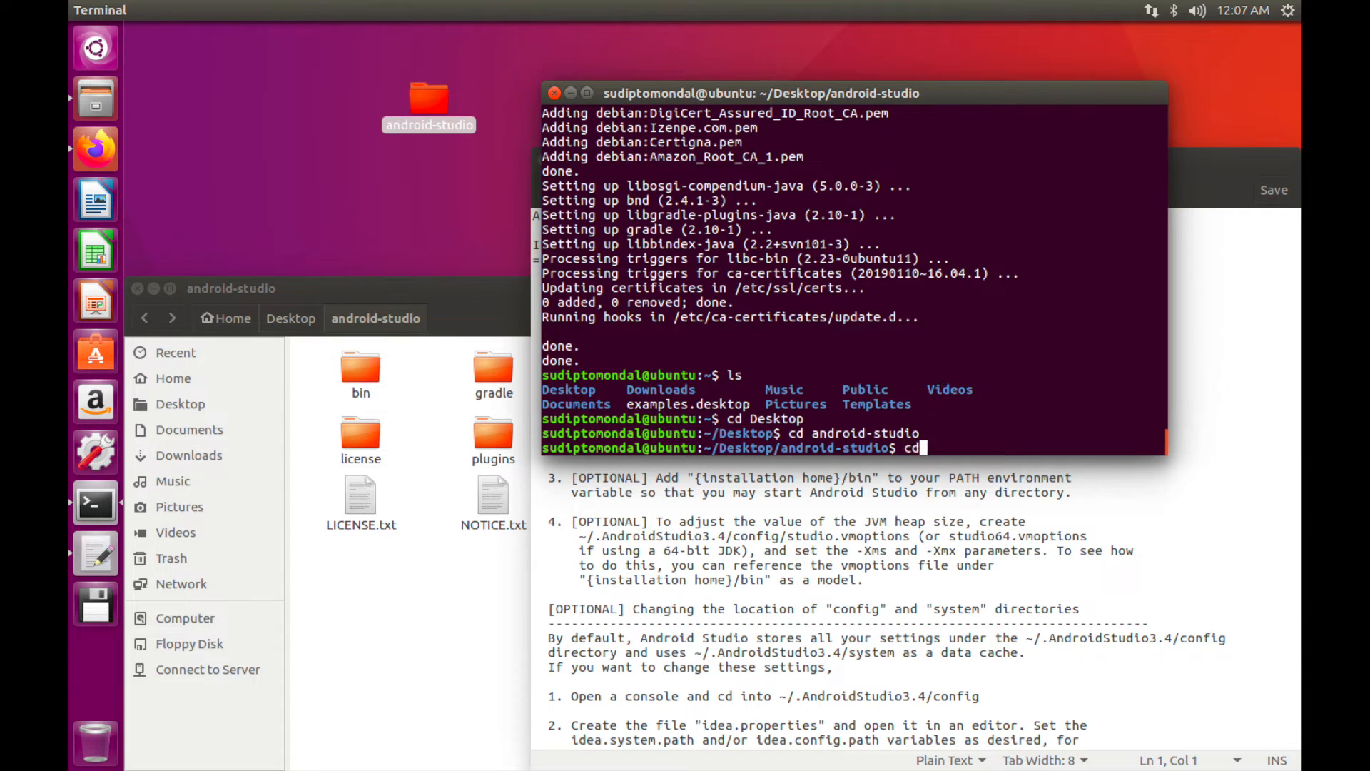
{"action": "key", "text": "Return"}
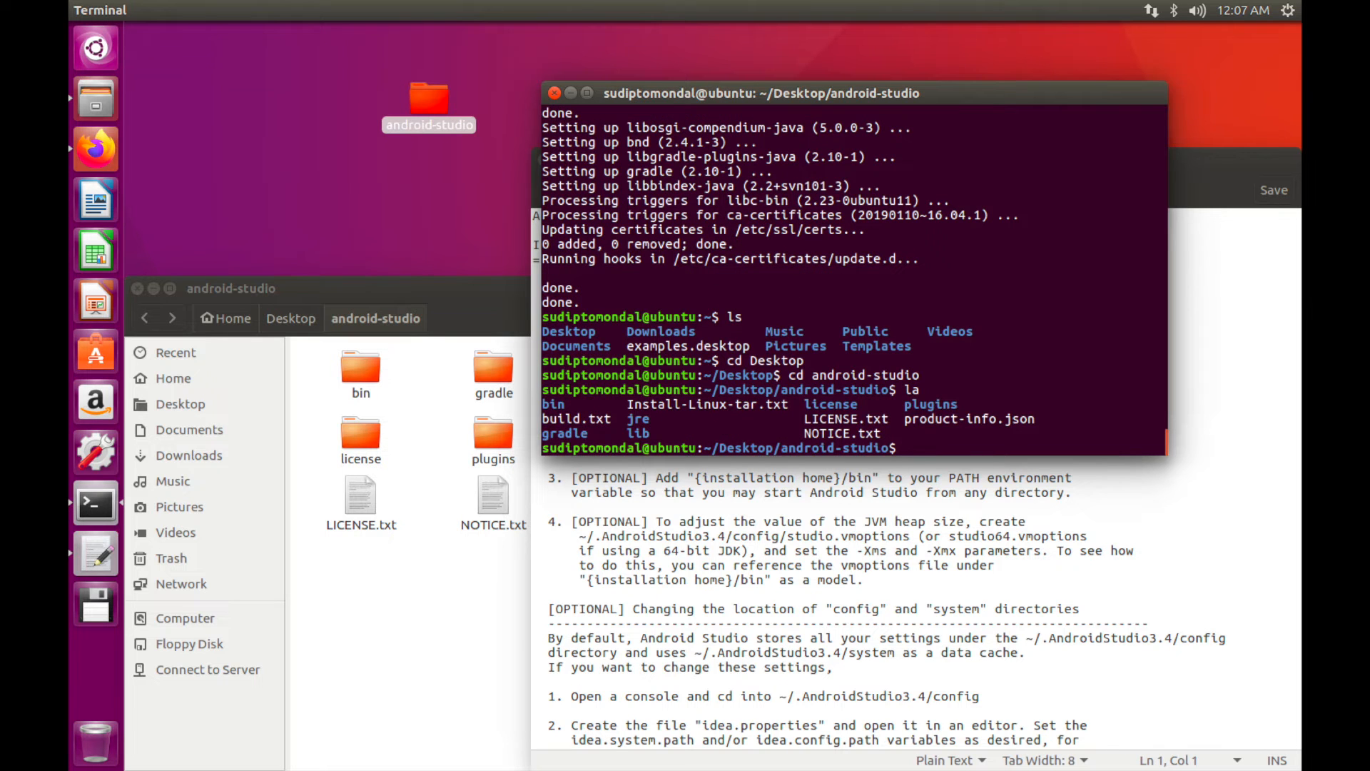
{"action": "type", "text": "ls"}
{"action": "key", "text": "Return"}
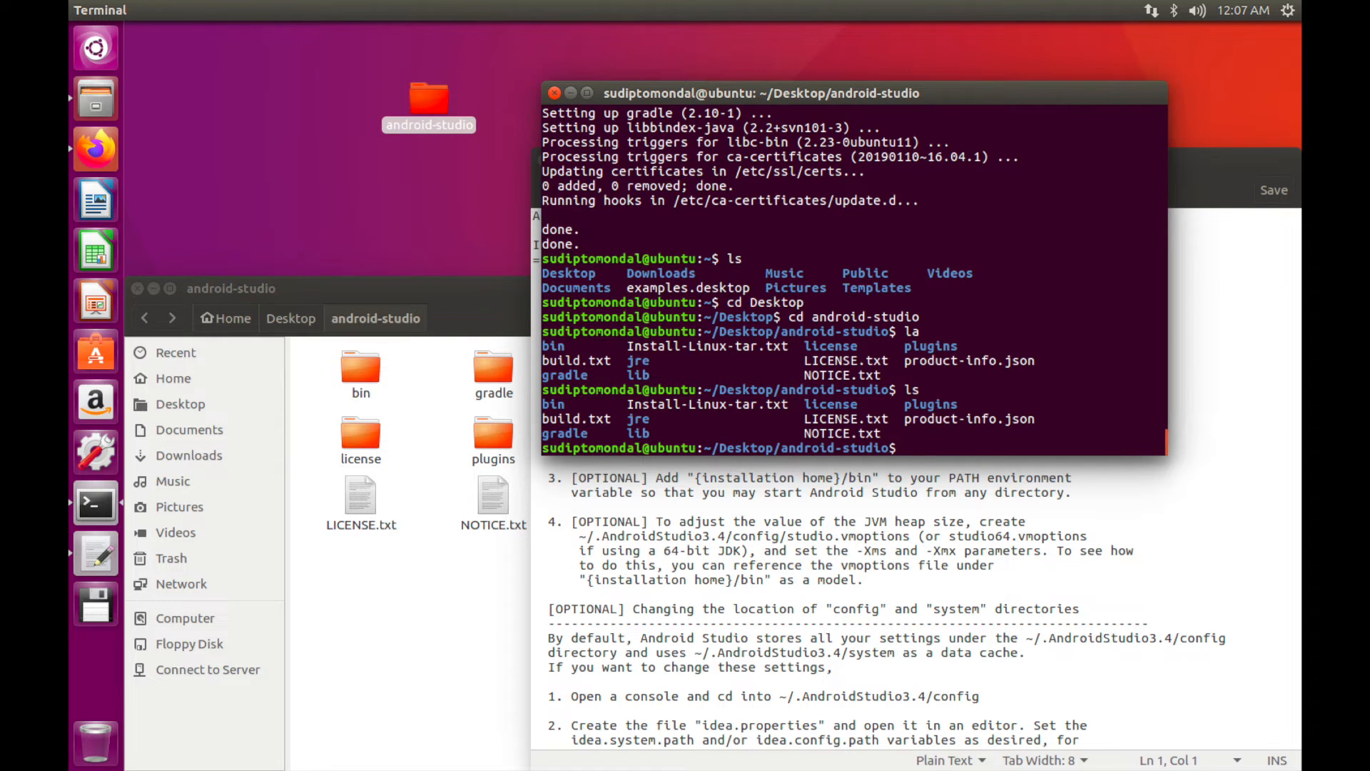
{"action": "type", "text": "cd bin"}
{"action": "key", "text": "Return"}
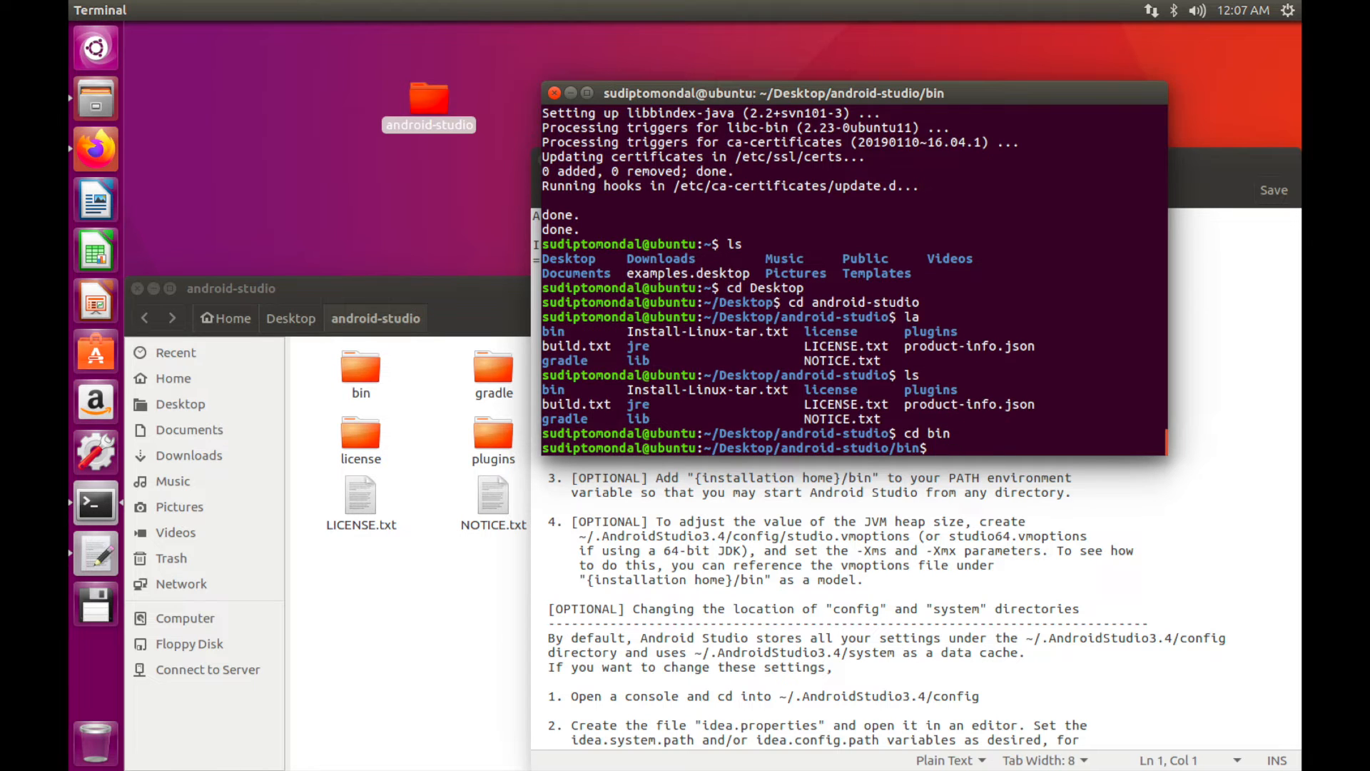
Select the ./studio.sh command in the install notes for pasting into Terminal
{"action": "left_click", "coordinate": [1223, 368]}
{"action": "key", "text": "ctrl"}
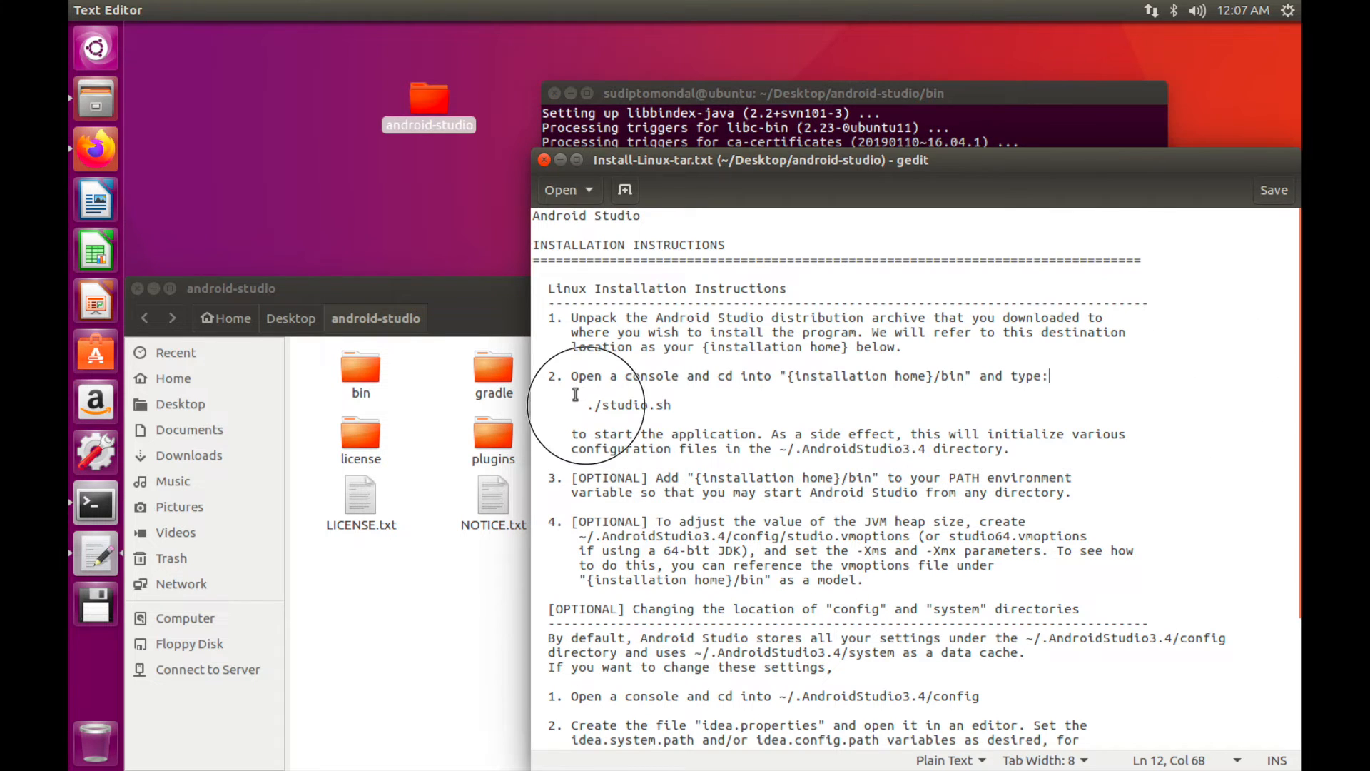
{"action": "left_click_drag", "start_coordinate": [587, 405], "coordinate": [668, 396]}
{"action": "key", "text": "ctrl+c"}
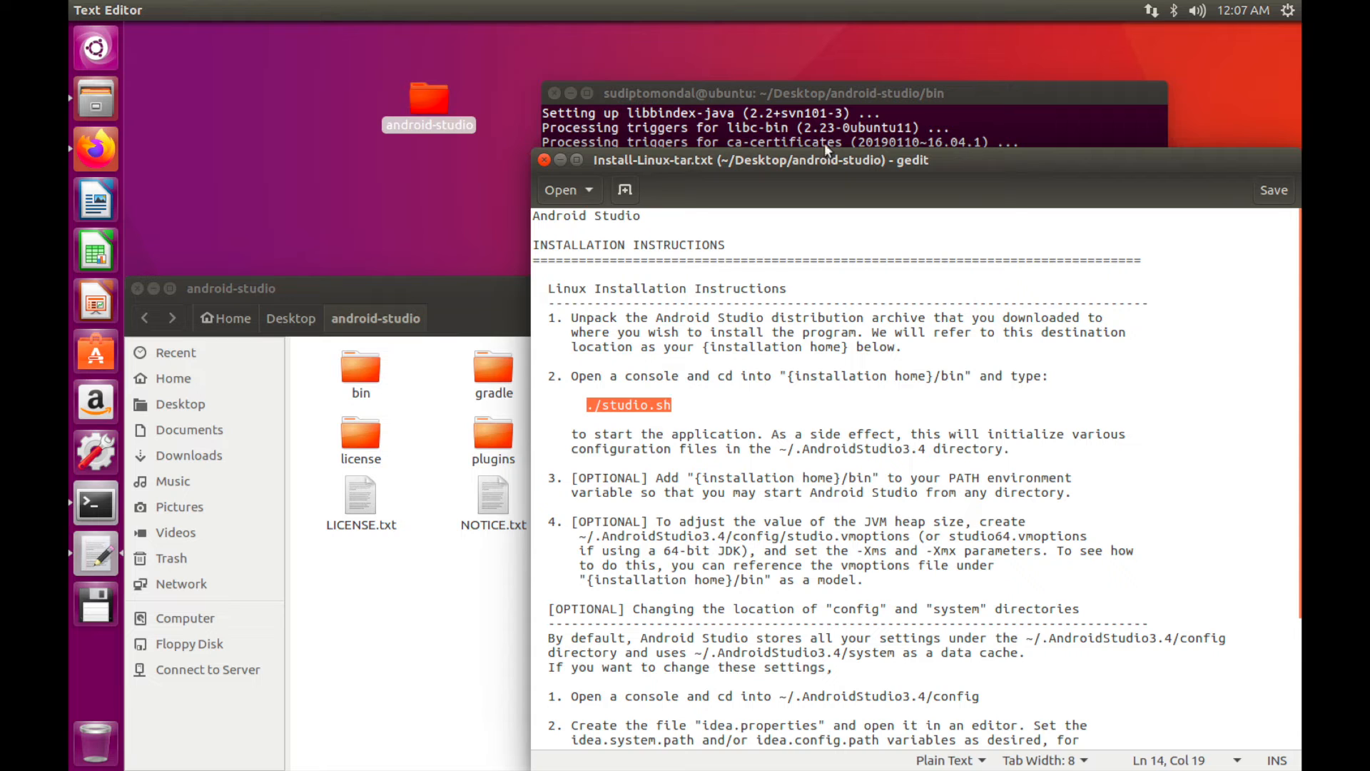
{"action": "left_click", "coordinate": [897, 85]}
{"action": "right_click", "coordinate": [784, 402]}
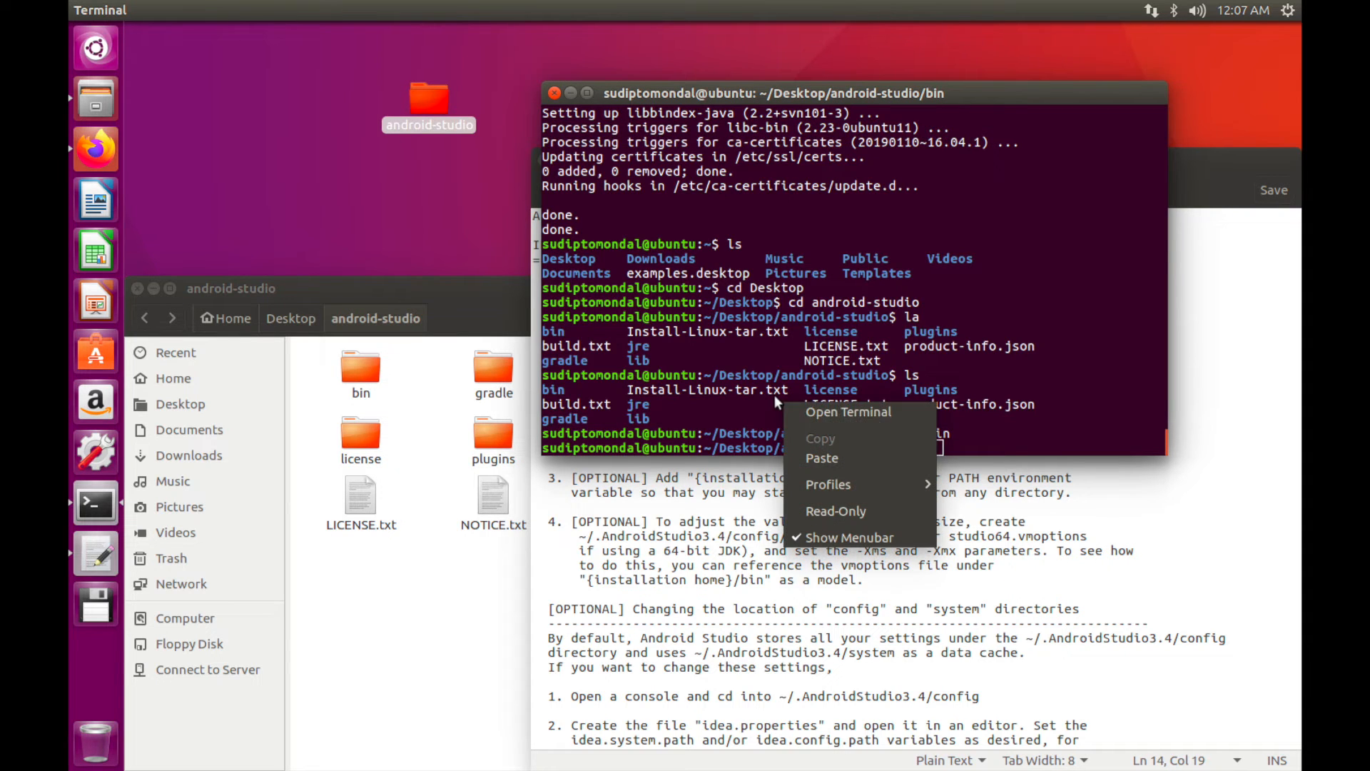
Launch Android Studio with ./studio.sh, skip importing settings, and choose Don't send for statistics
{"action": "left_click", "coordinate": [821, 457]}
{"action": "key", "text": "Return"}
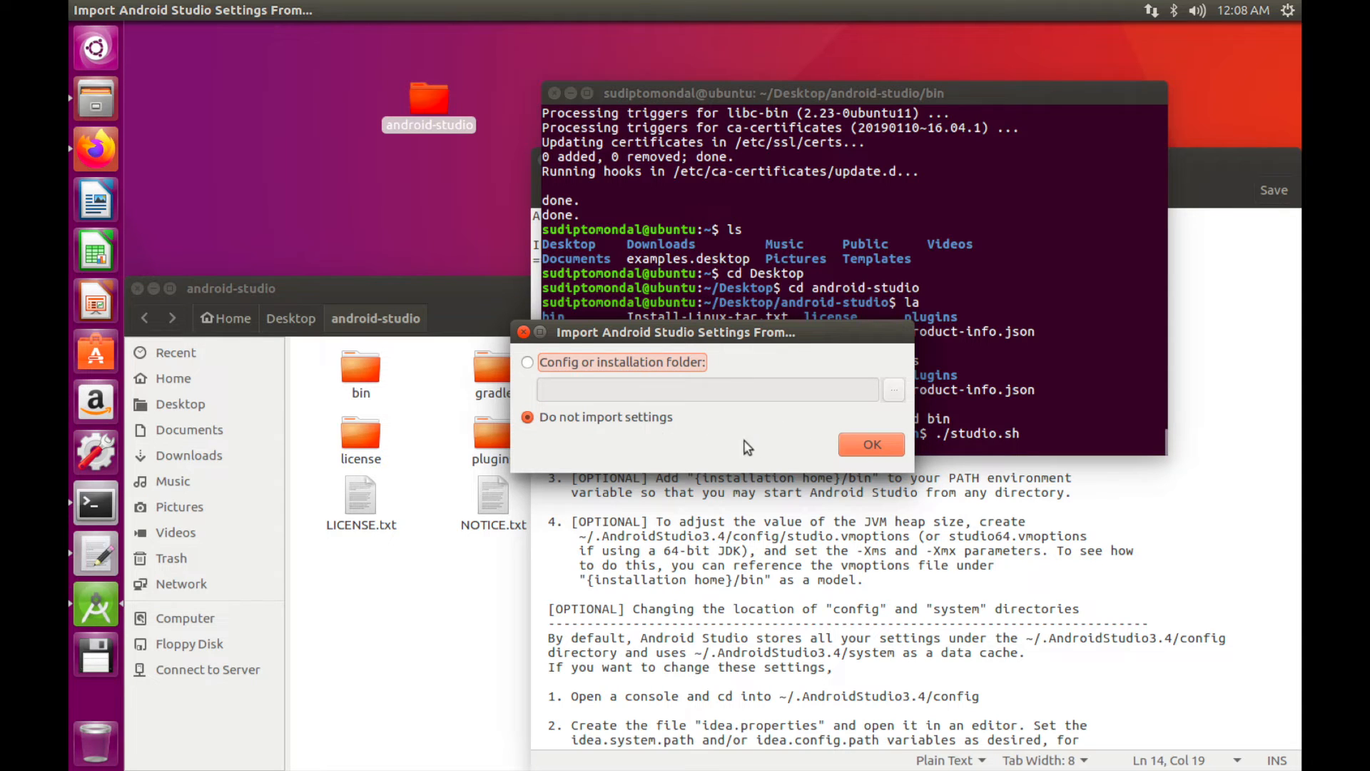
{"action": "left_click", "coordinate": [849, 452]}
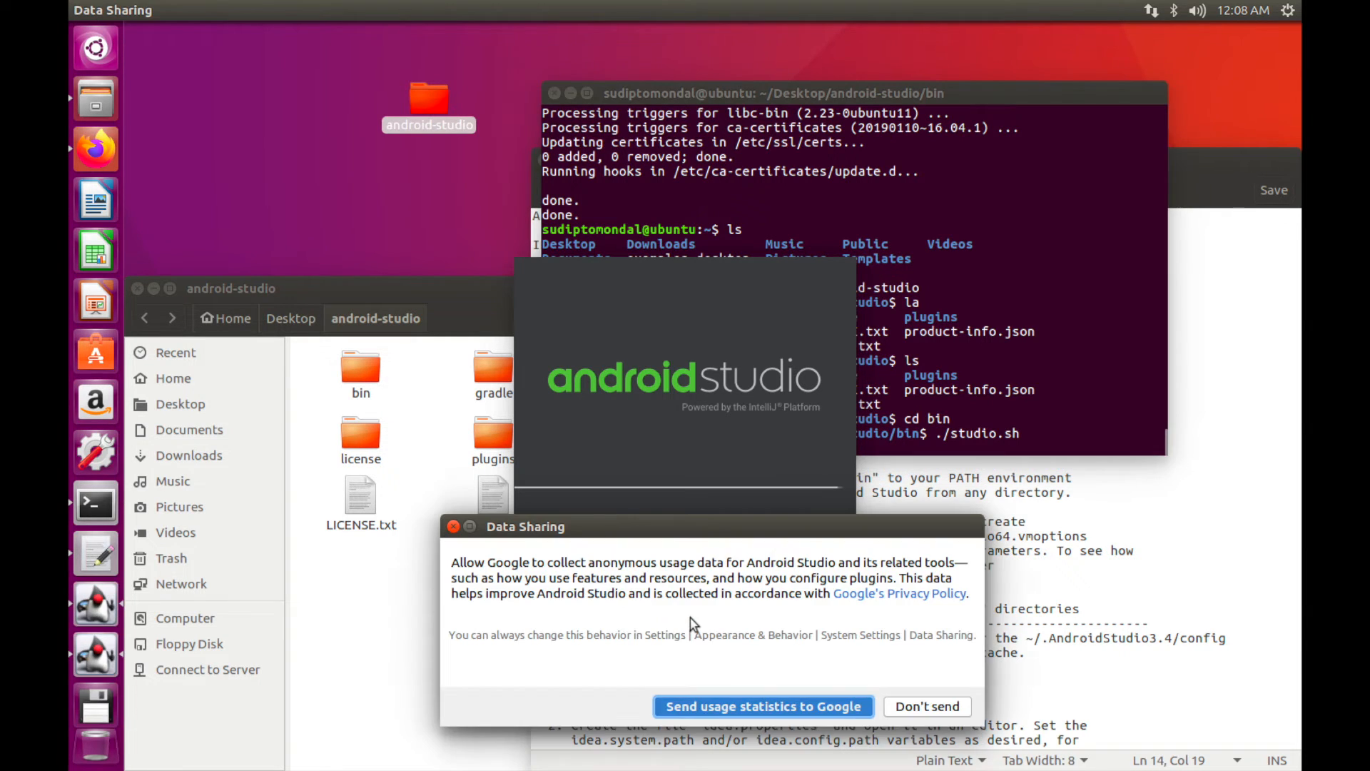
{"action": "left_click_drag", "start_coordinate": [717, 525], "coordinate": [742, 113]}
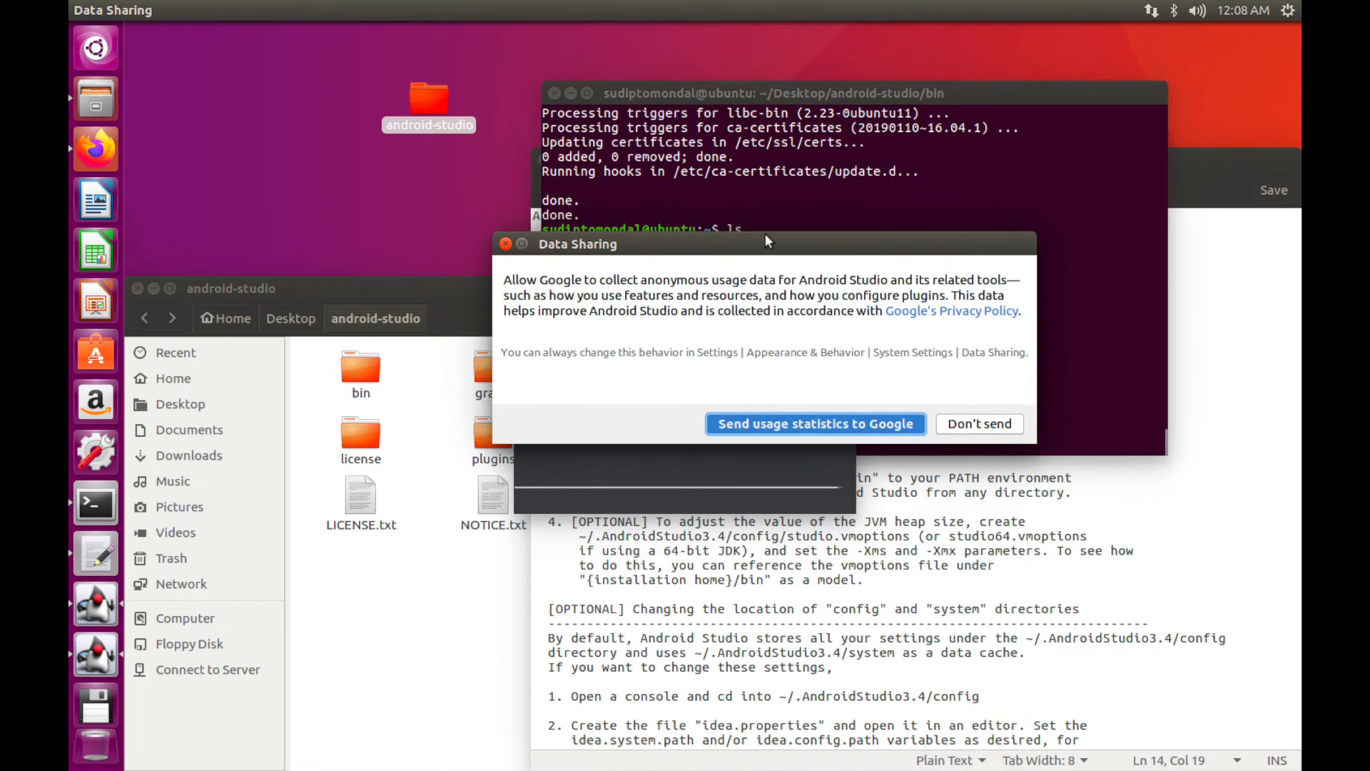
{"action": "left_click", "coordinate": [960, 421]}
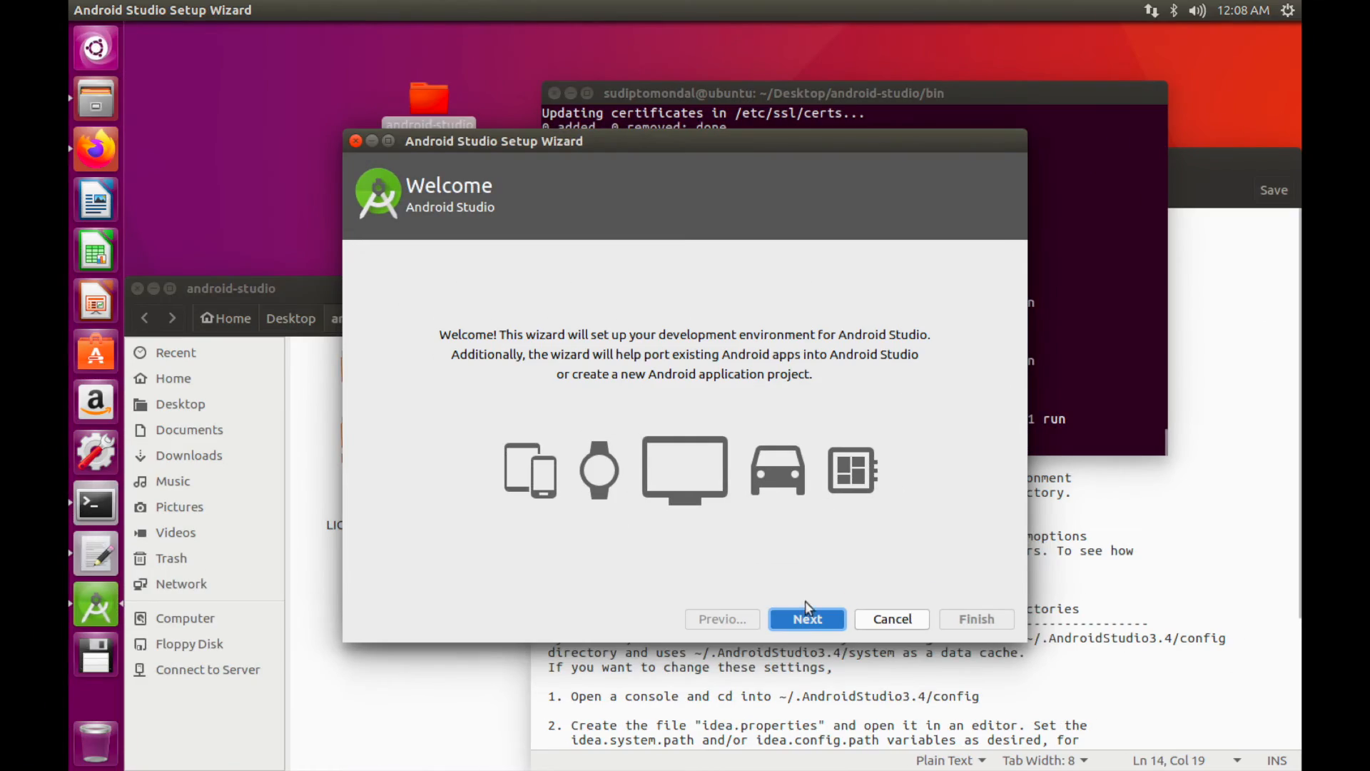
Run a Custom setup with the Darcula theme and no Android Virtual Device, then Finish to download components
{"action": "left_click", "coordinate": [807, 614]}
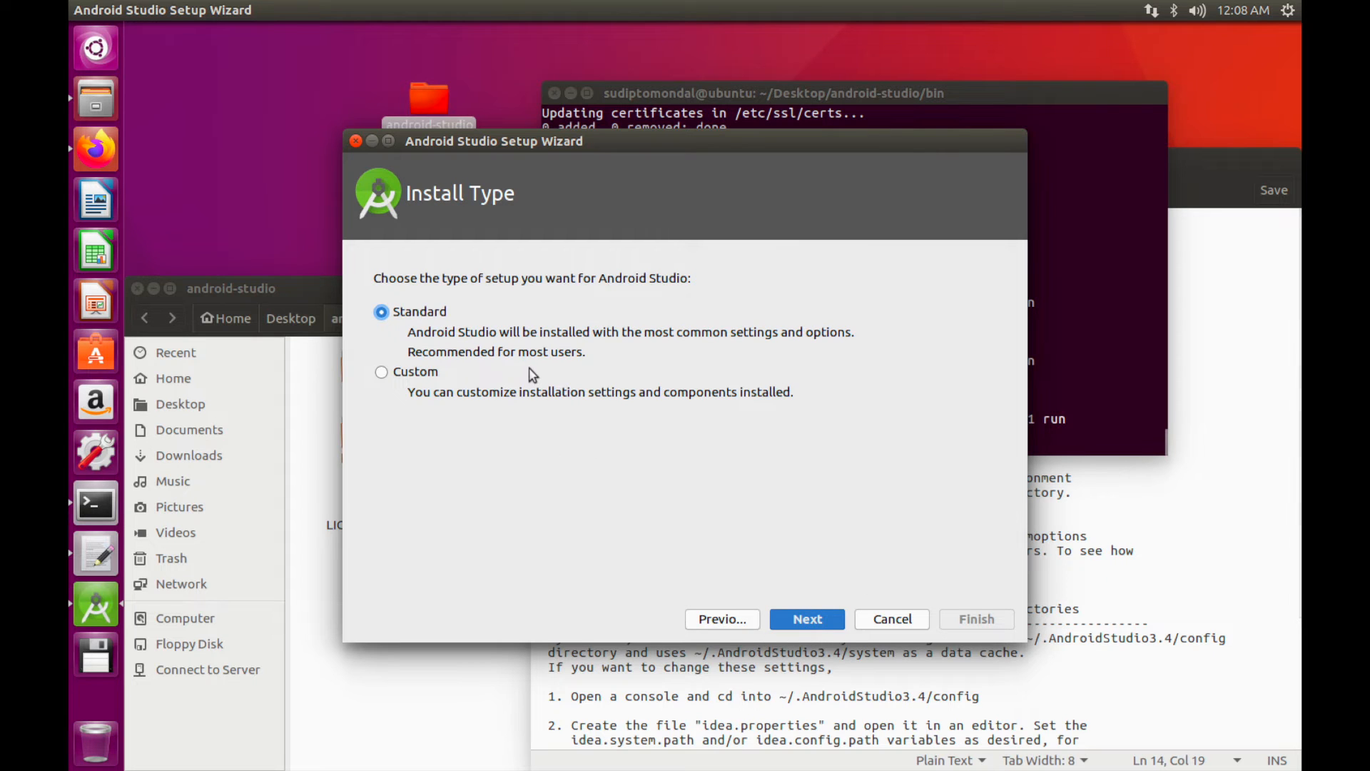
{"action": "left_click", "coordinate": [417, 376]}
{"action": "left_click", "coordinate": [800, 614]}
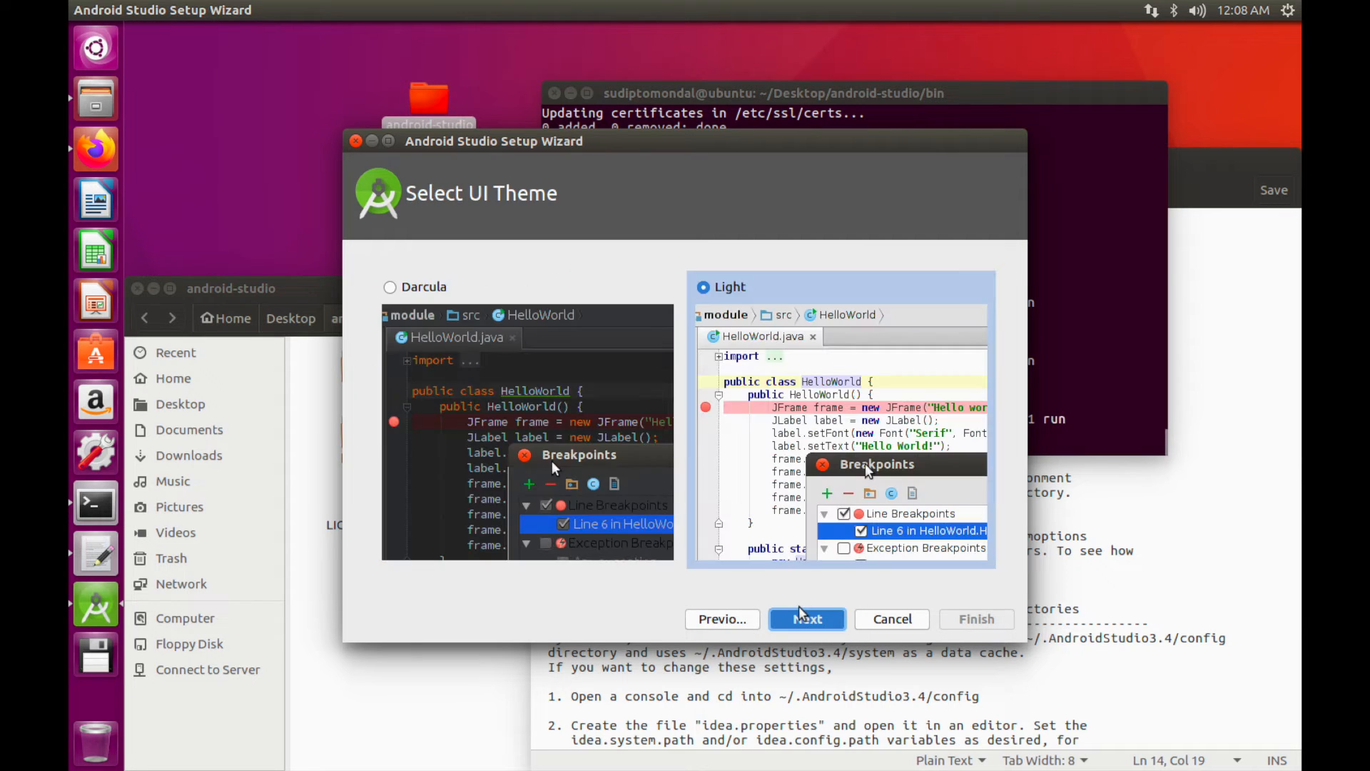
{"action": "left_click", "coordinate": [396, 287]}
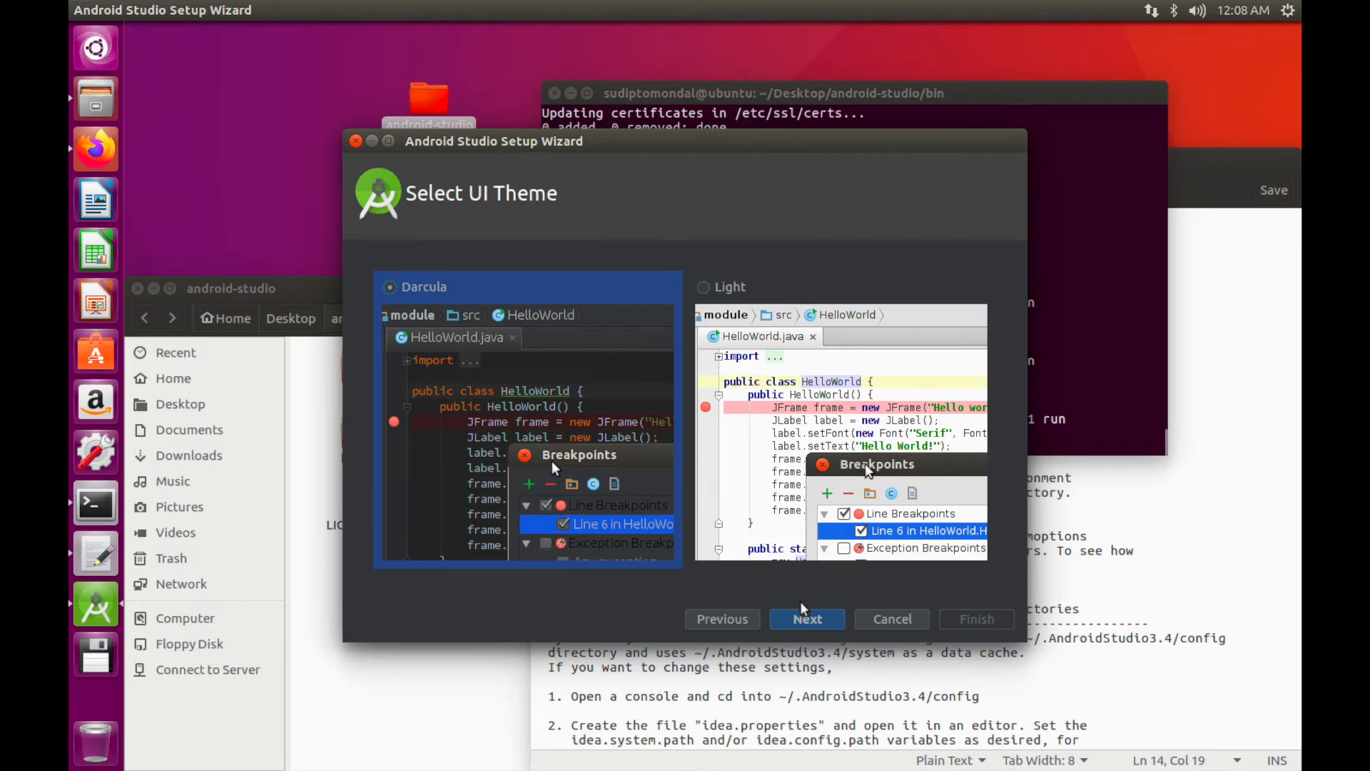
{"action": "left_click", "coordinate": [812, 619]}
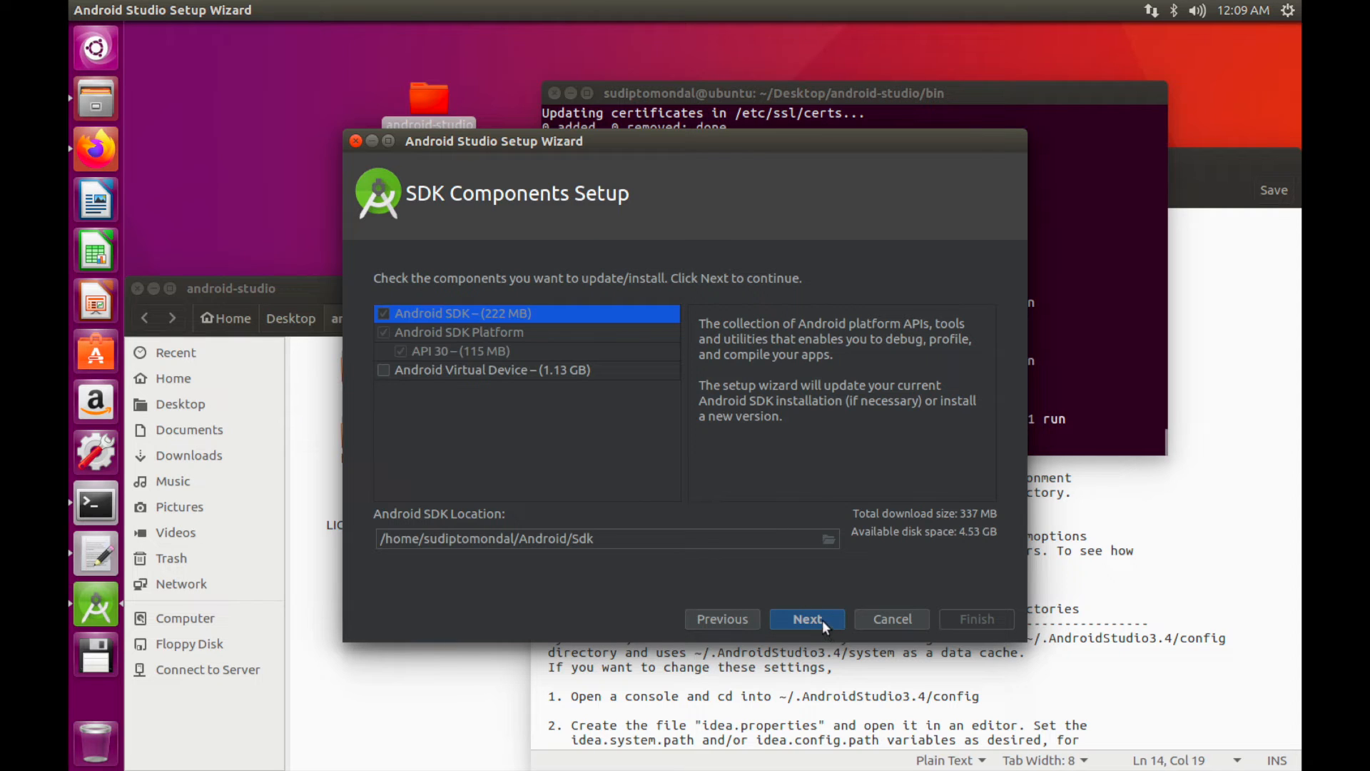
{"action": "left_click", "coordinate": [380, 367]}
{"action": "left_click", "coordinate": [380, 367]}
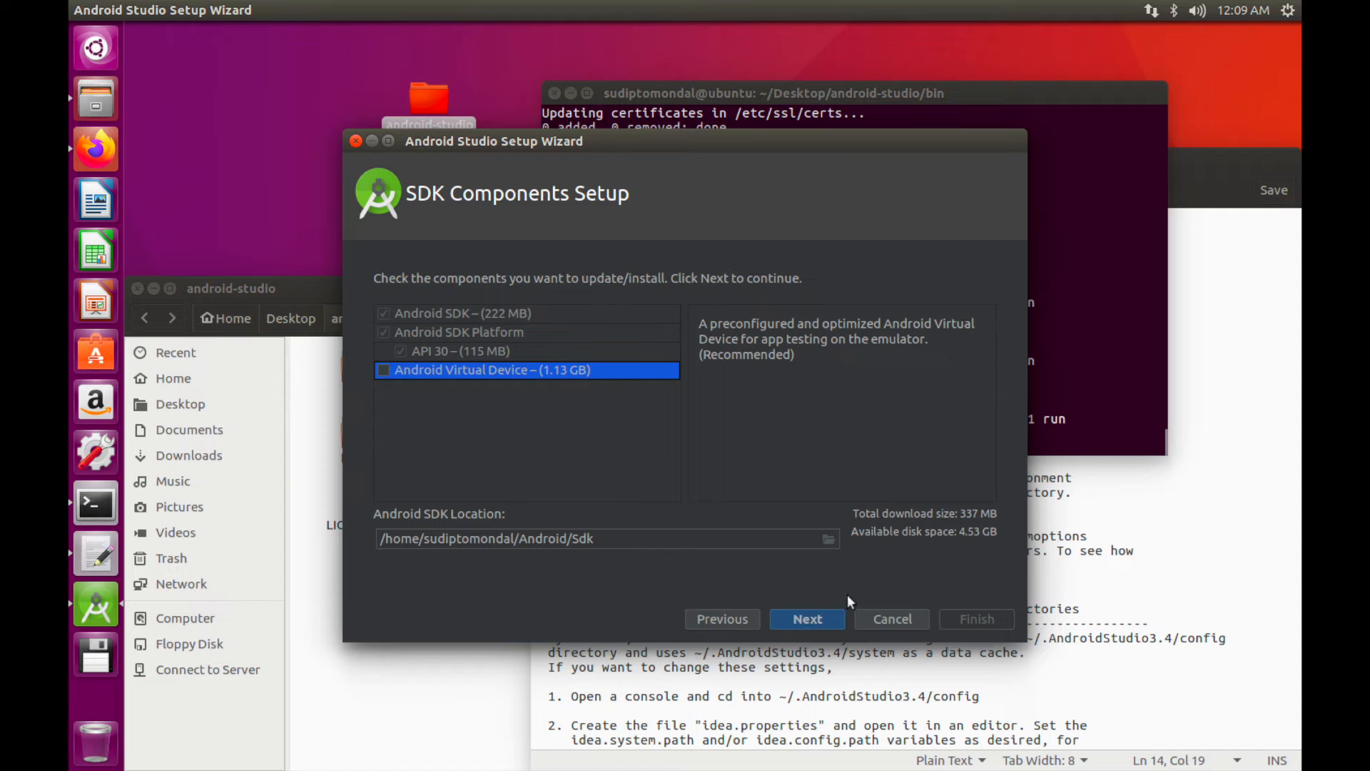
{"action": "left_click", "coordinate": [811, 616]}
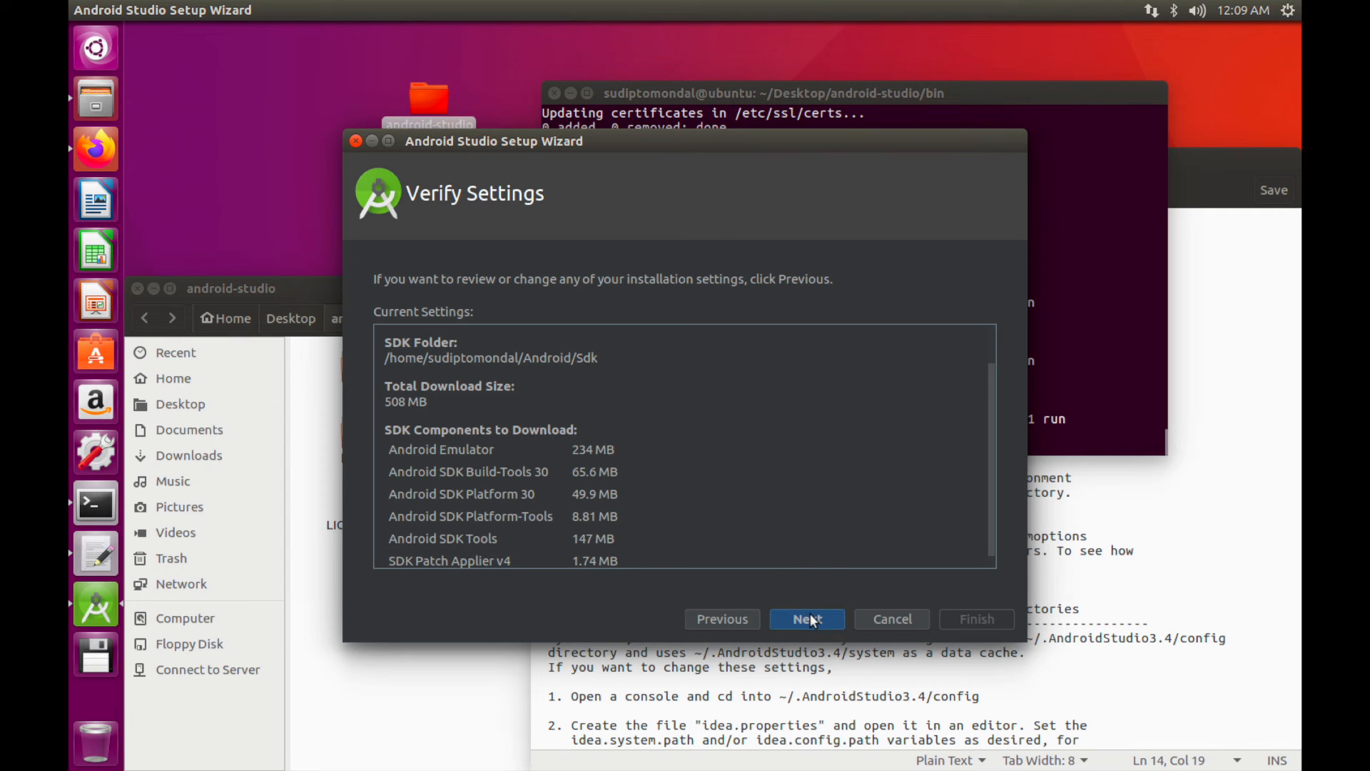
{"action": "left_click", "coordinate": [811, 615]}
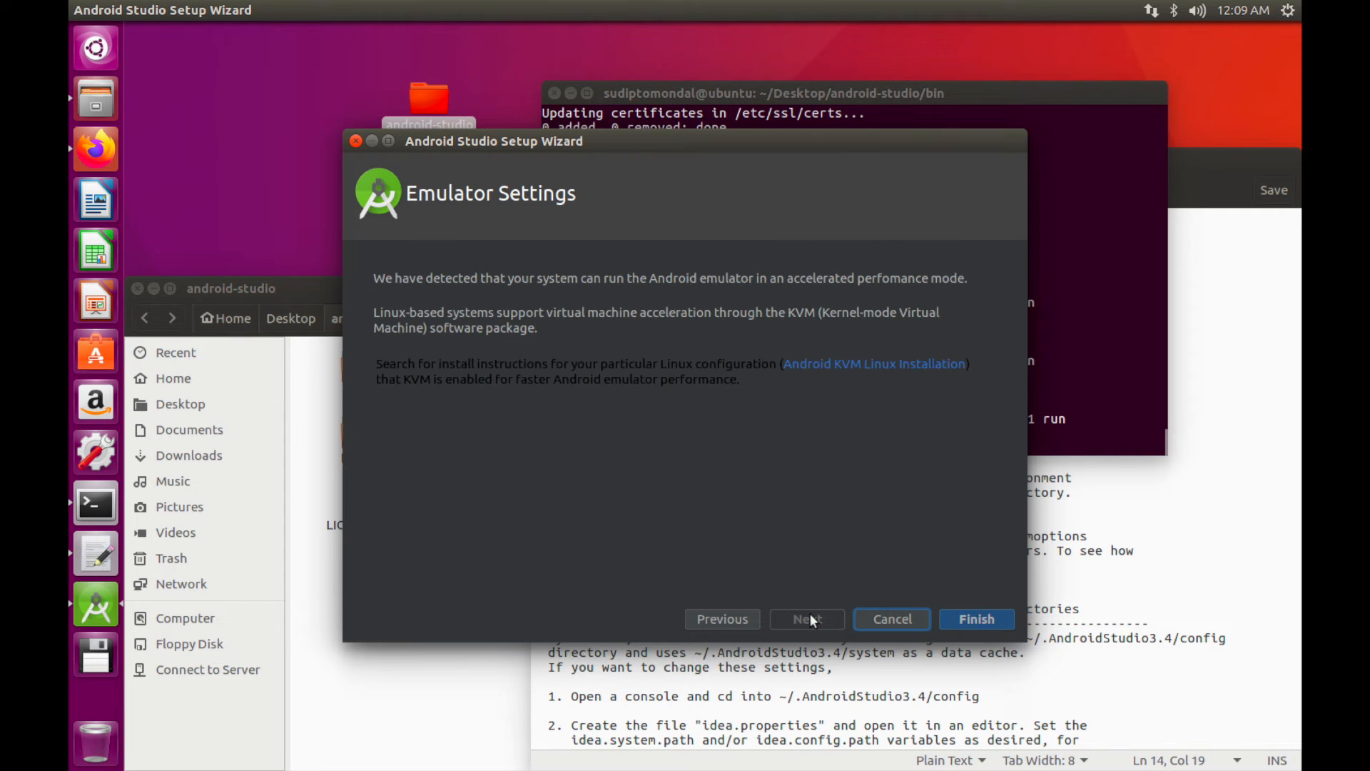
{"action": "left_click", "coordinate": [958, 619]}
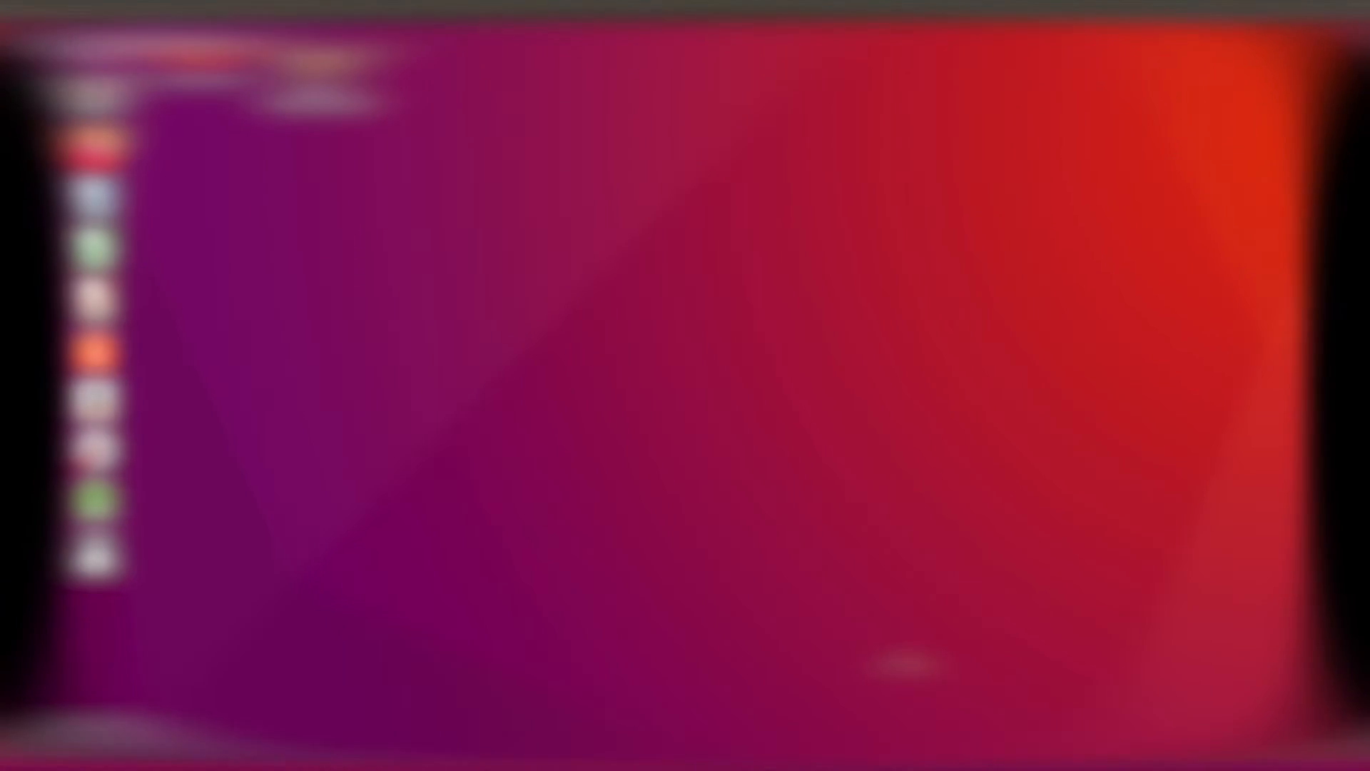
Launch Android Studio, review Firefox's recent downloads, then minimize Firefox while setup finishes
{"action": "left_click", "coordinate": [105, 503]}
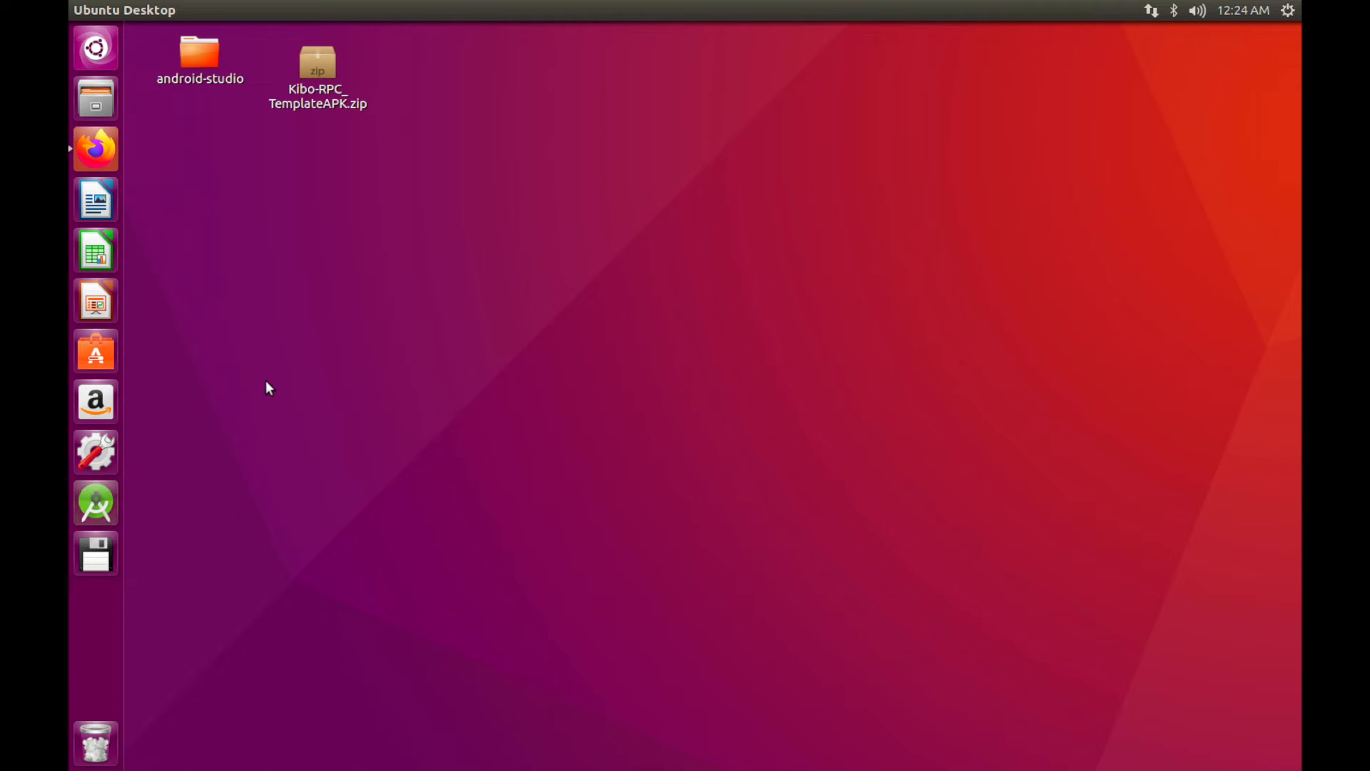
{"action": "left_click", "coordinate": [96, 149]}
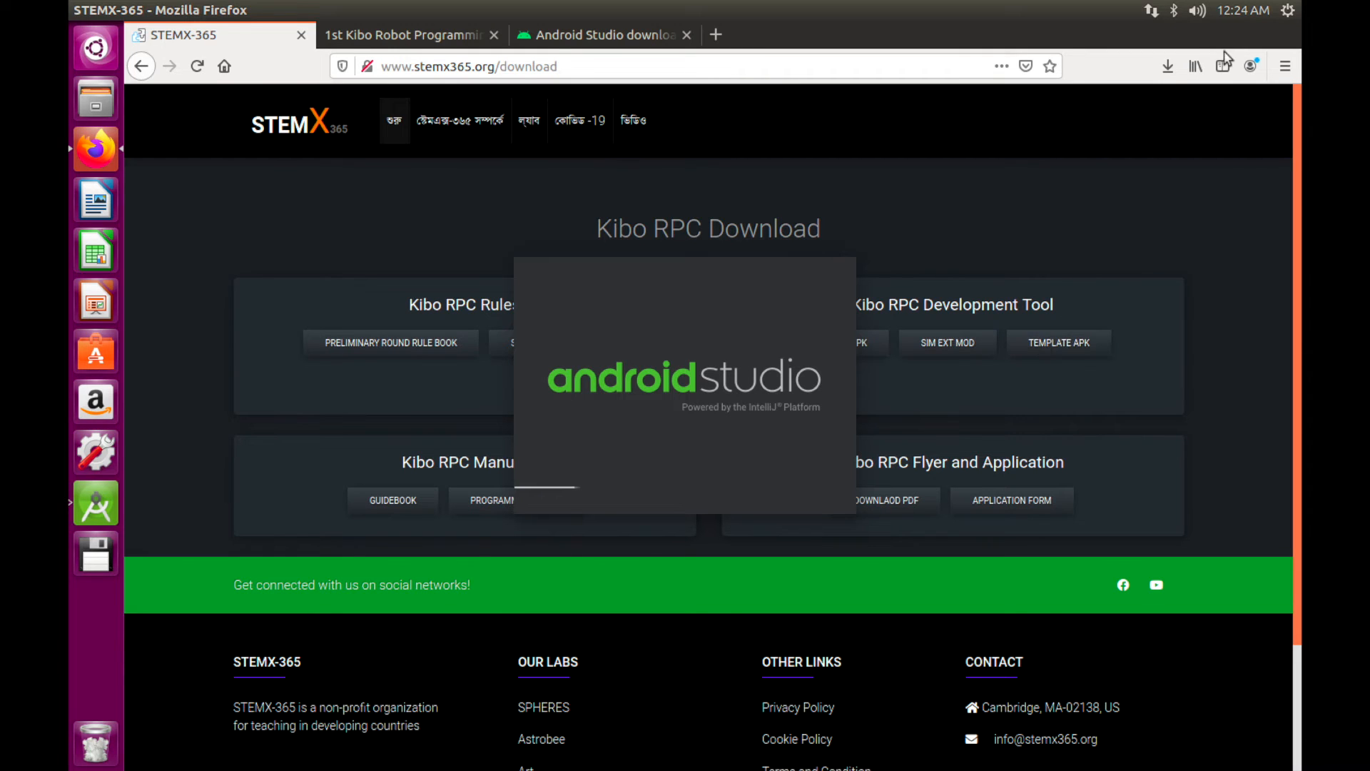
{"action": "left_click", "coordinate": [1165, 62]}
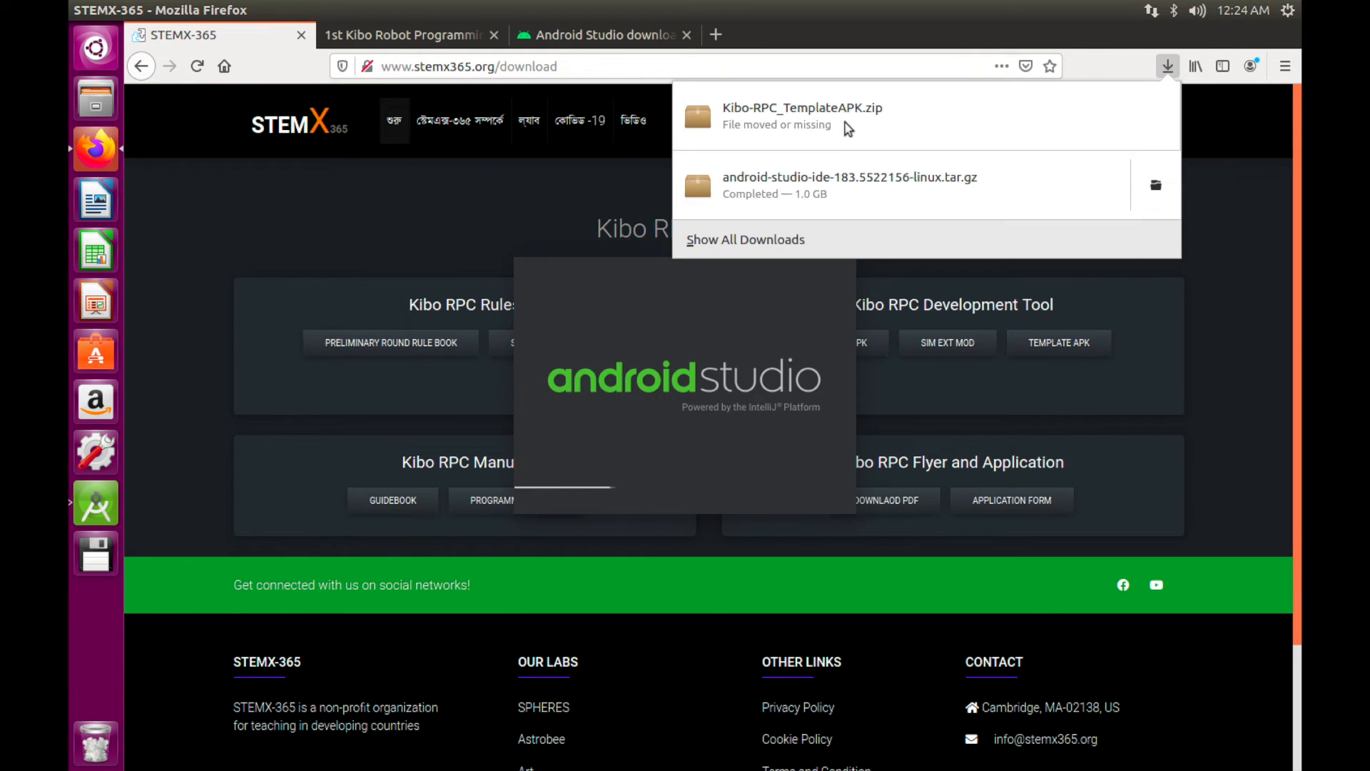
{"action": "left_click", "coordinate": [535, 222]}
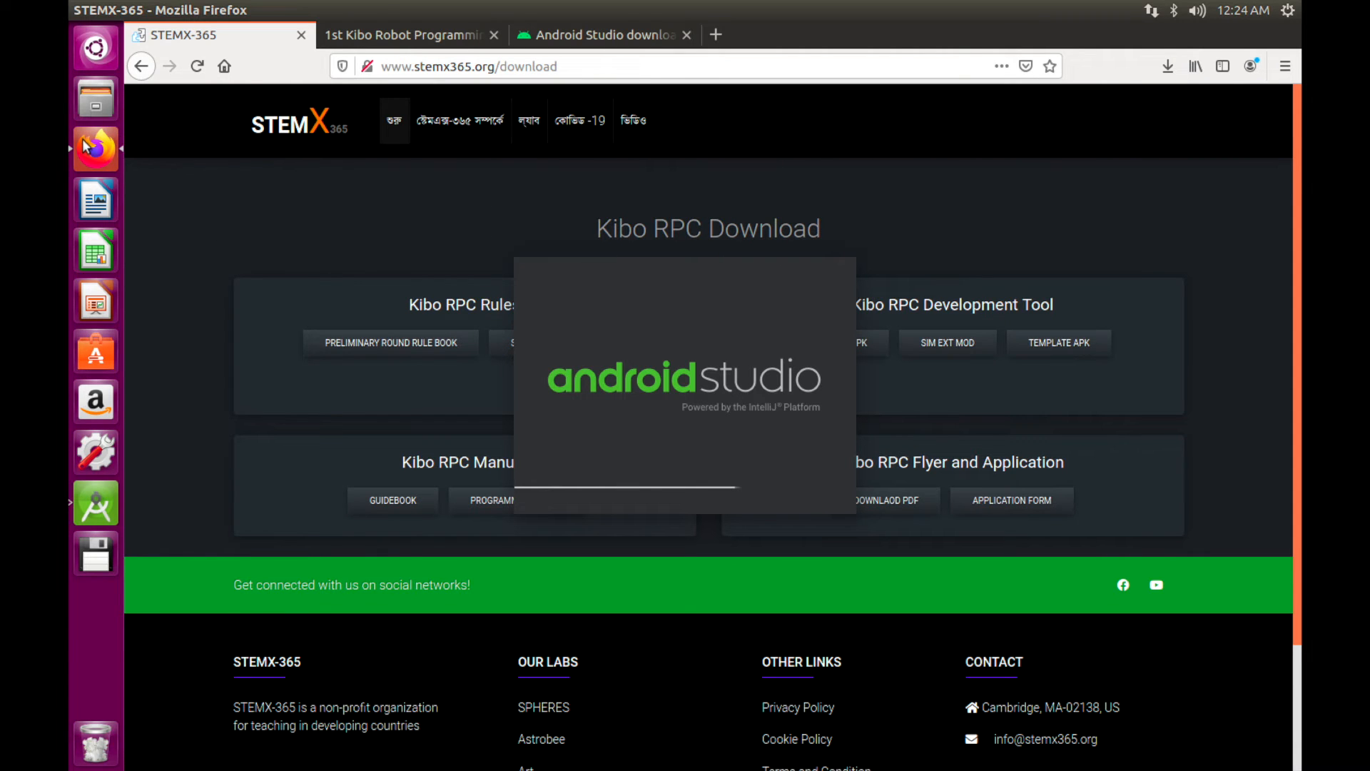
{"action": "left_click", "coordinate": [94, 10]}
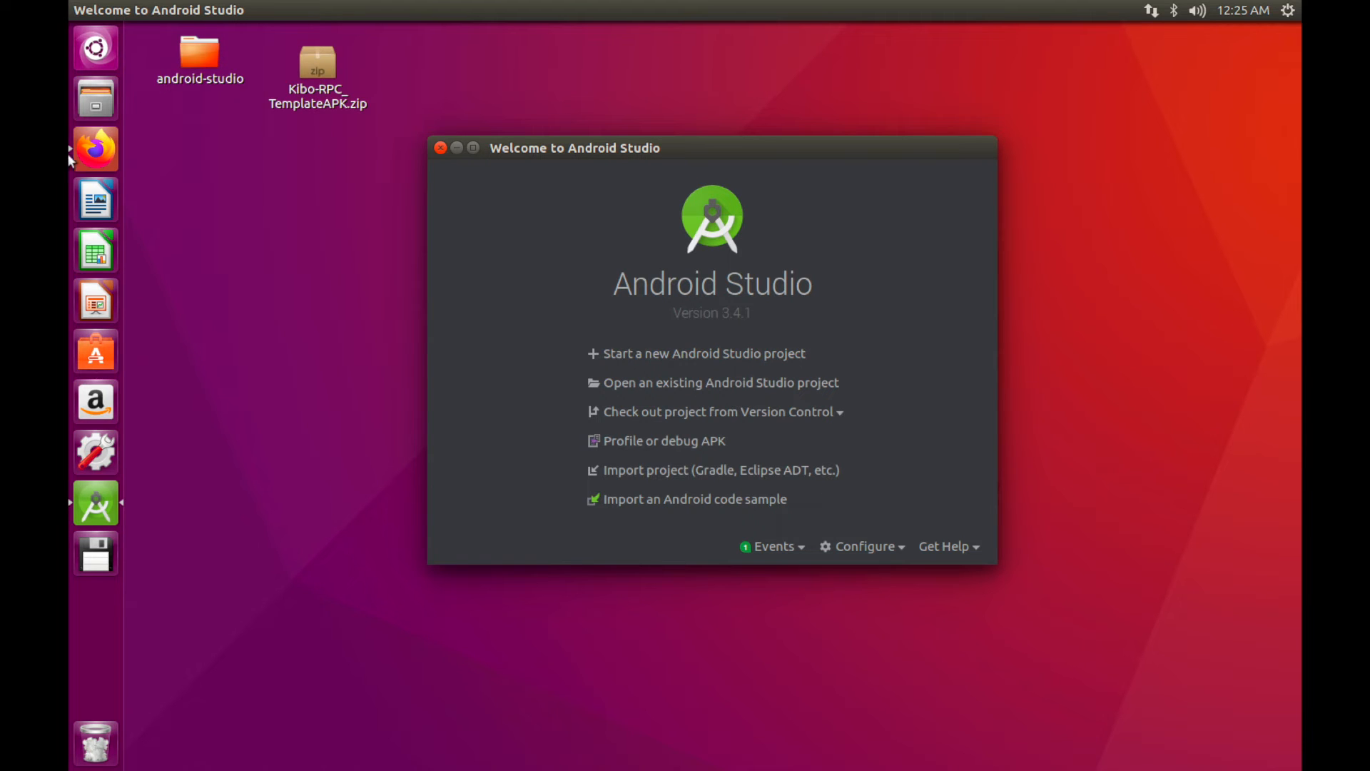
{"action": "left_click", "coordinate": [95, 149]}
Scroll the Kibo manual PDF to section 2.2.3, then return to Android Studio's welcome window Configure menu
{"action": "left_click", "coordinate": [437, 37]}
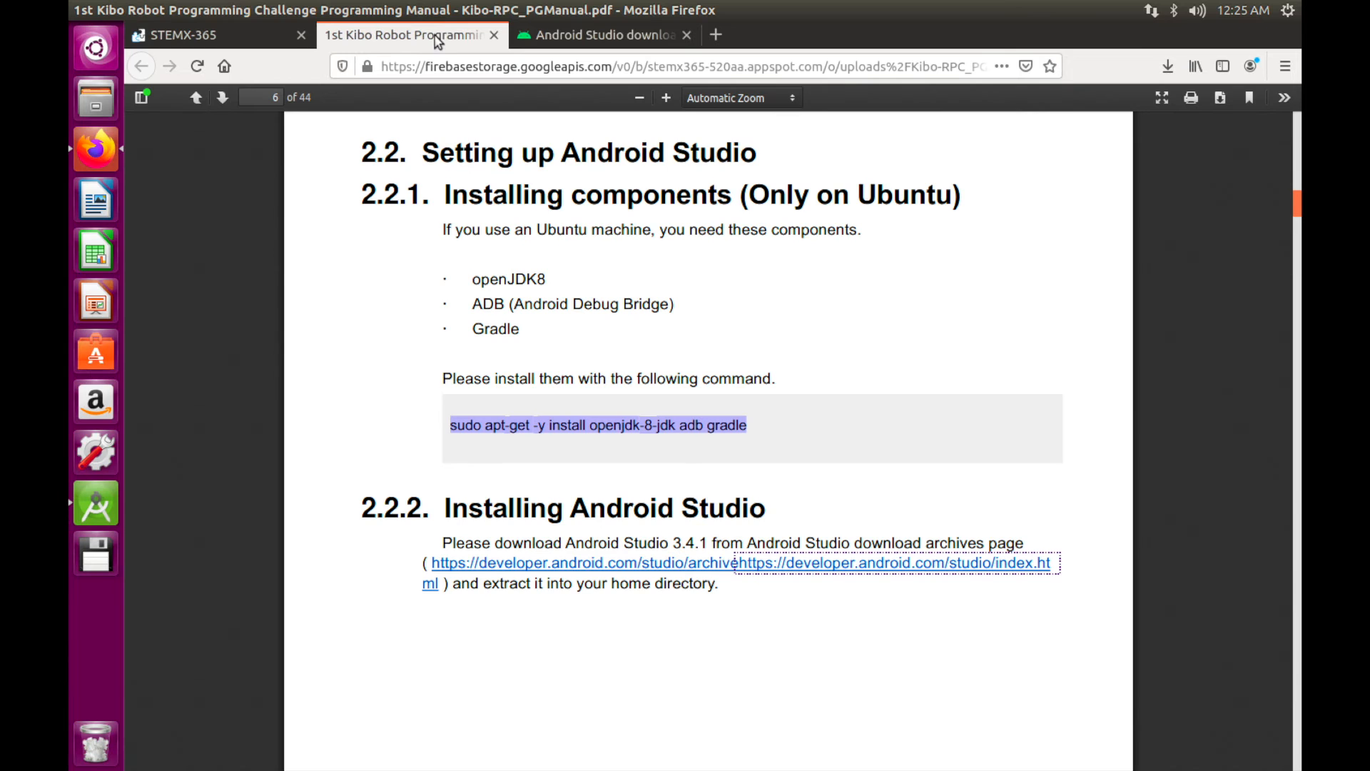
{"action": "scroll", "coordinate": [402, 546], "scroll_direction": "down", "scroll_amount": 3}
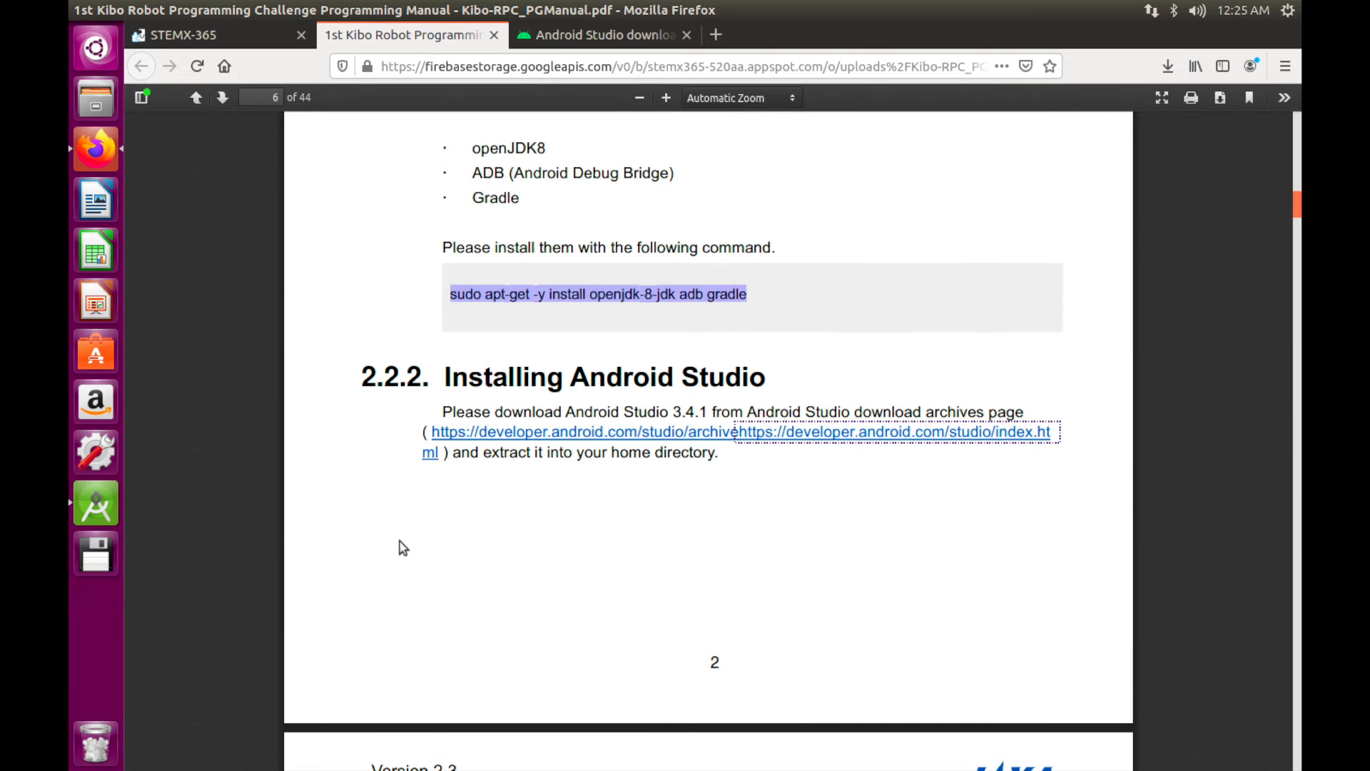
{"action": "scroll", "coordinate": [403, 548], "scroll_direction": "down", "scroll_amount": 5}
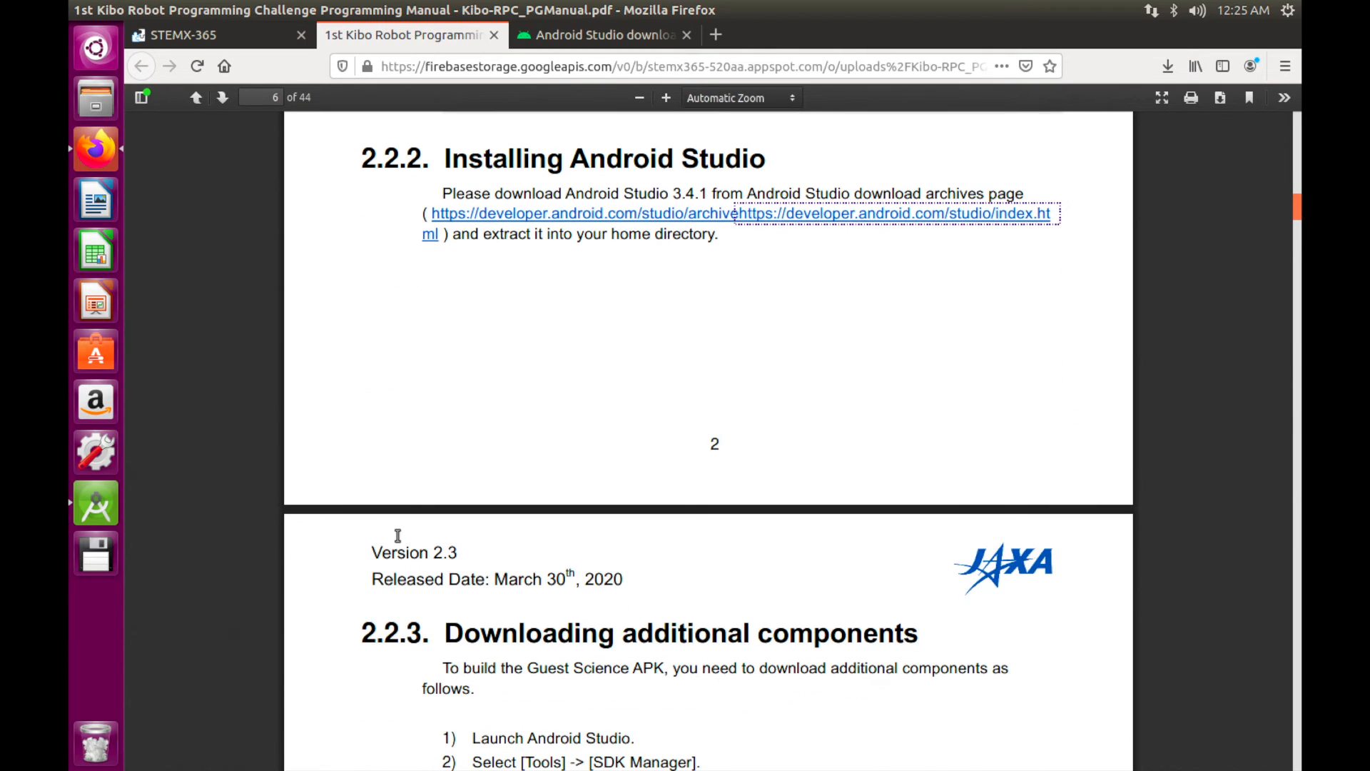
{"action": "scroll", "coordinate": [399, 541], "scroll_direction": "down", "scroll_amount": 5}
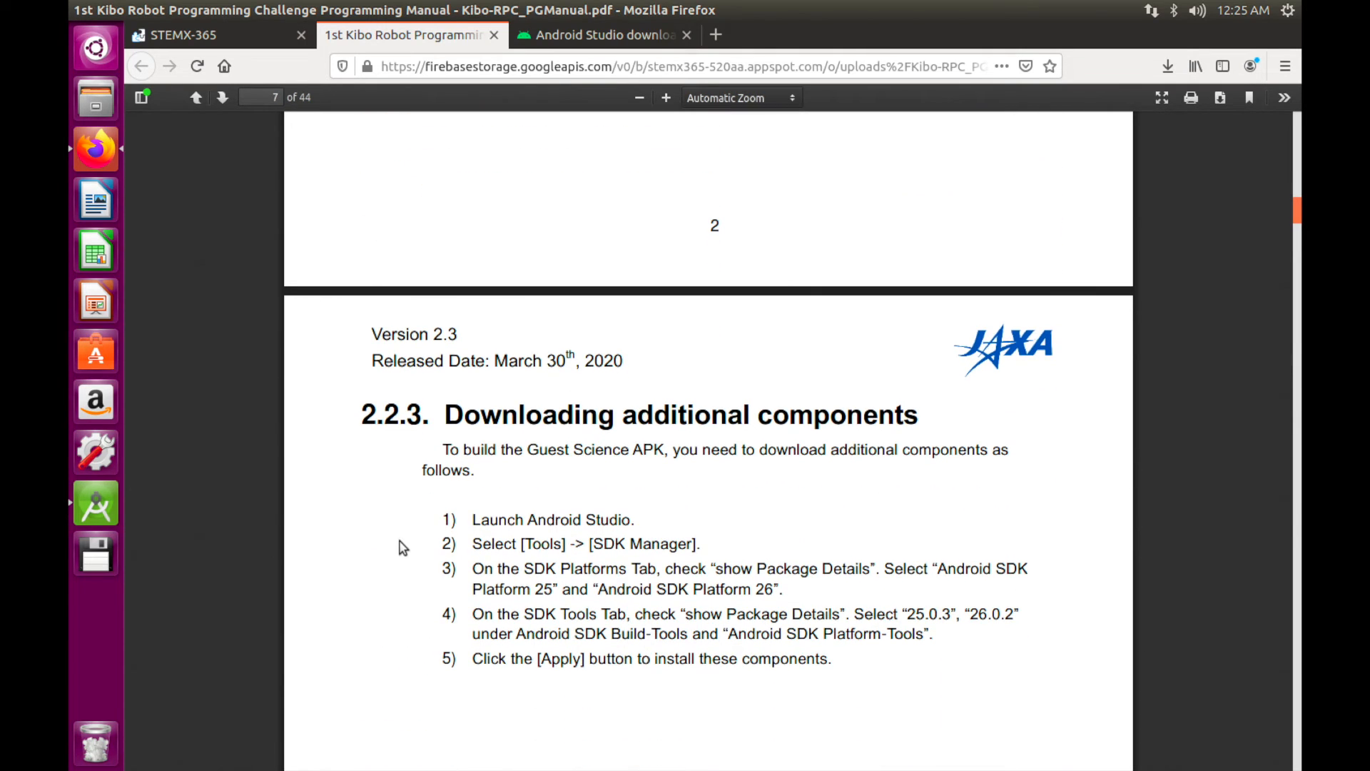
{"action": "scroll", "coordinate": [402, 546], "scroll_direction": "down", "scroll_amount": 3}
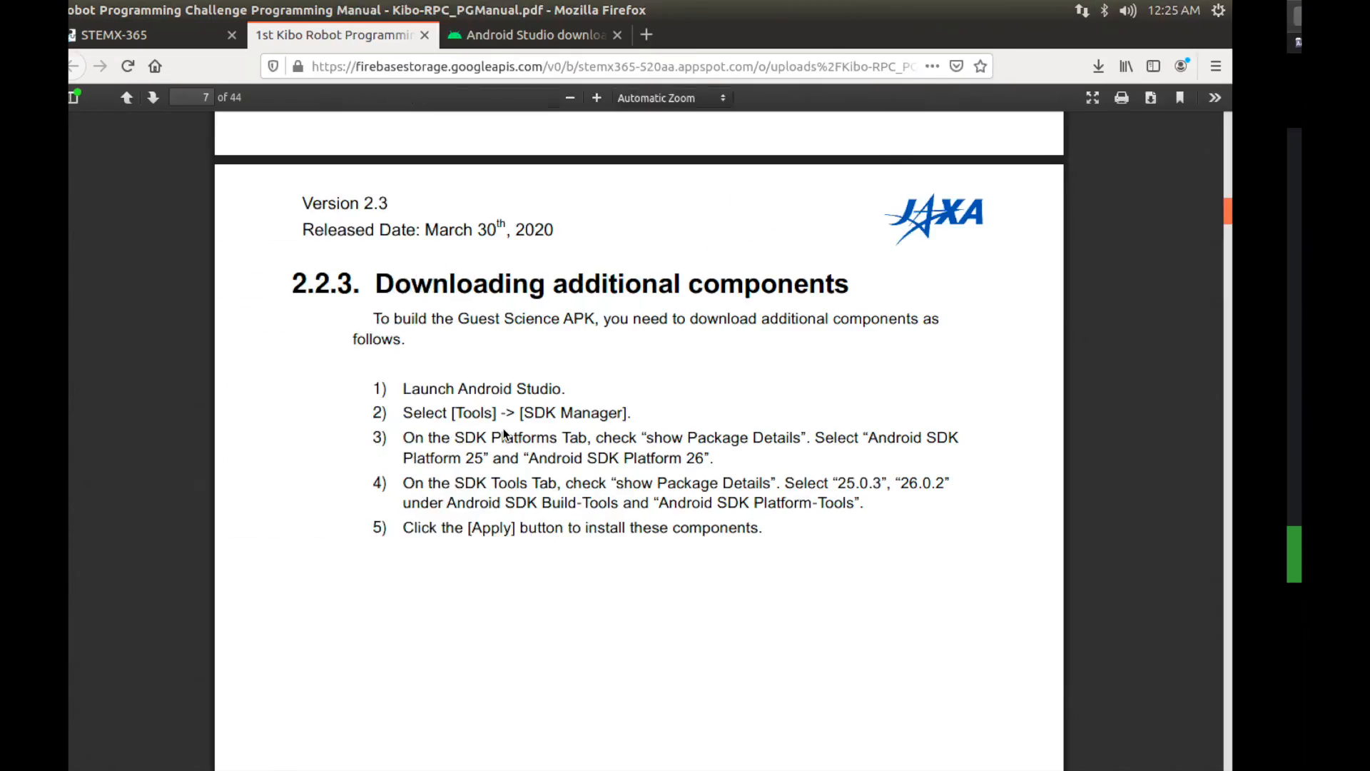
{"action": "left_click", "coordinate": [87, 504]}
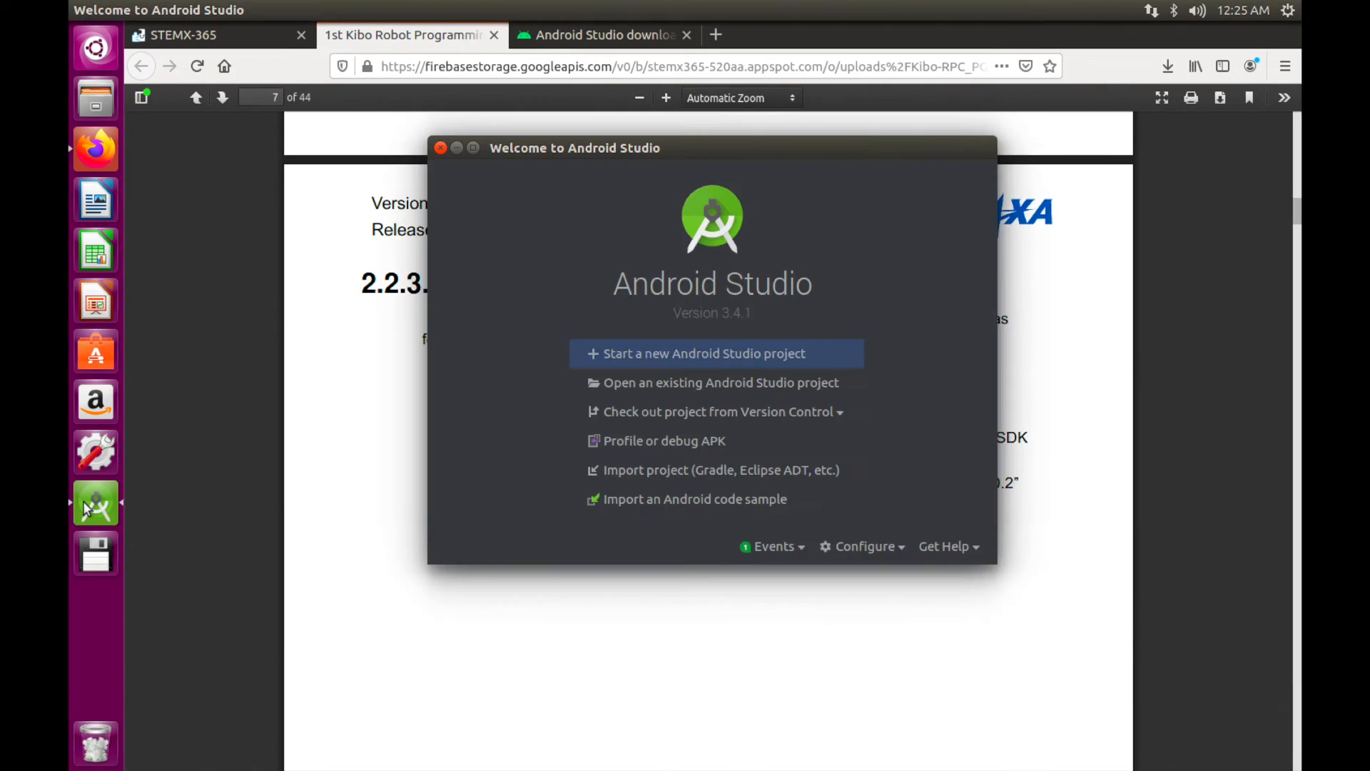
{"action": "left_click", "coordinate": [887, 547]}
Open the SDK Manager from Configure and resize its window to see the platform list
{"action": "left_click", "coordinate": [894, 580]}
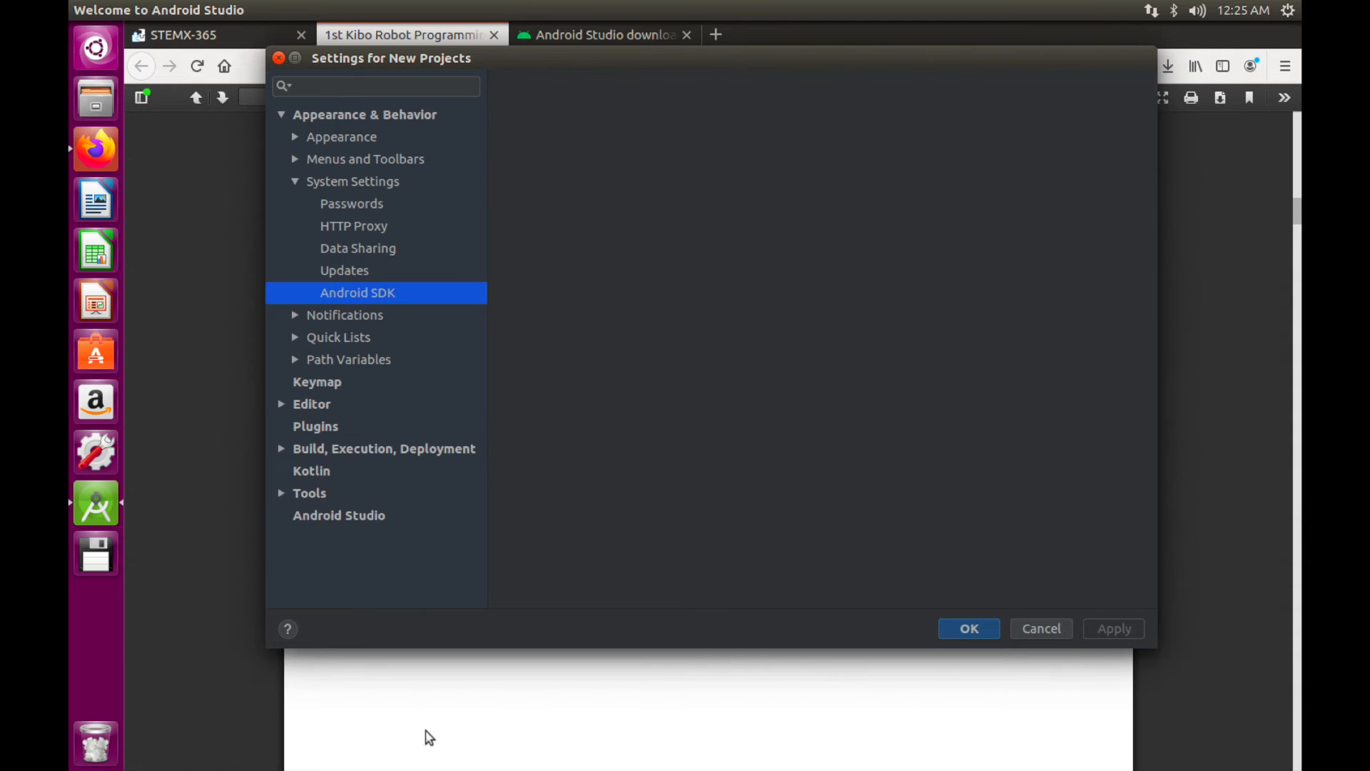
{"action": "scroll", "coordinate": [456, 765], "scroll_direction": "up", "scroll_amount": 3}
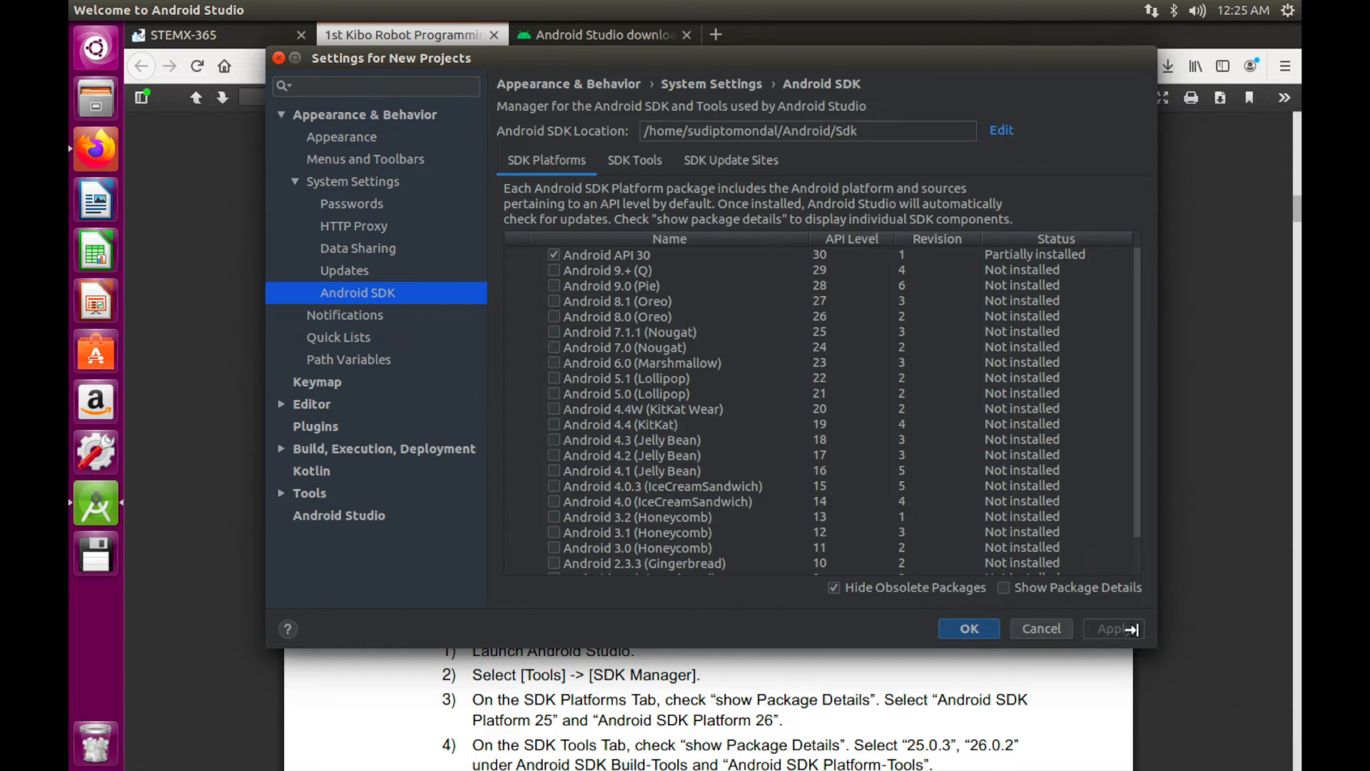
{"action": "left_click_drag", "start_coordinate": [1132, 630], "coordinate": [1124, 540]}
{"action": "scroll", "coordinate": [821, 739], "scroll_direction": "up", "scroll_amount": 1}
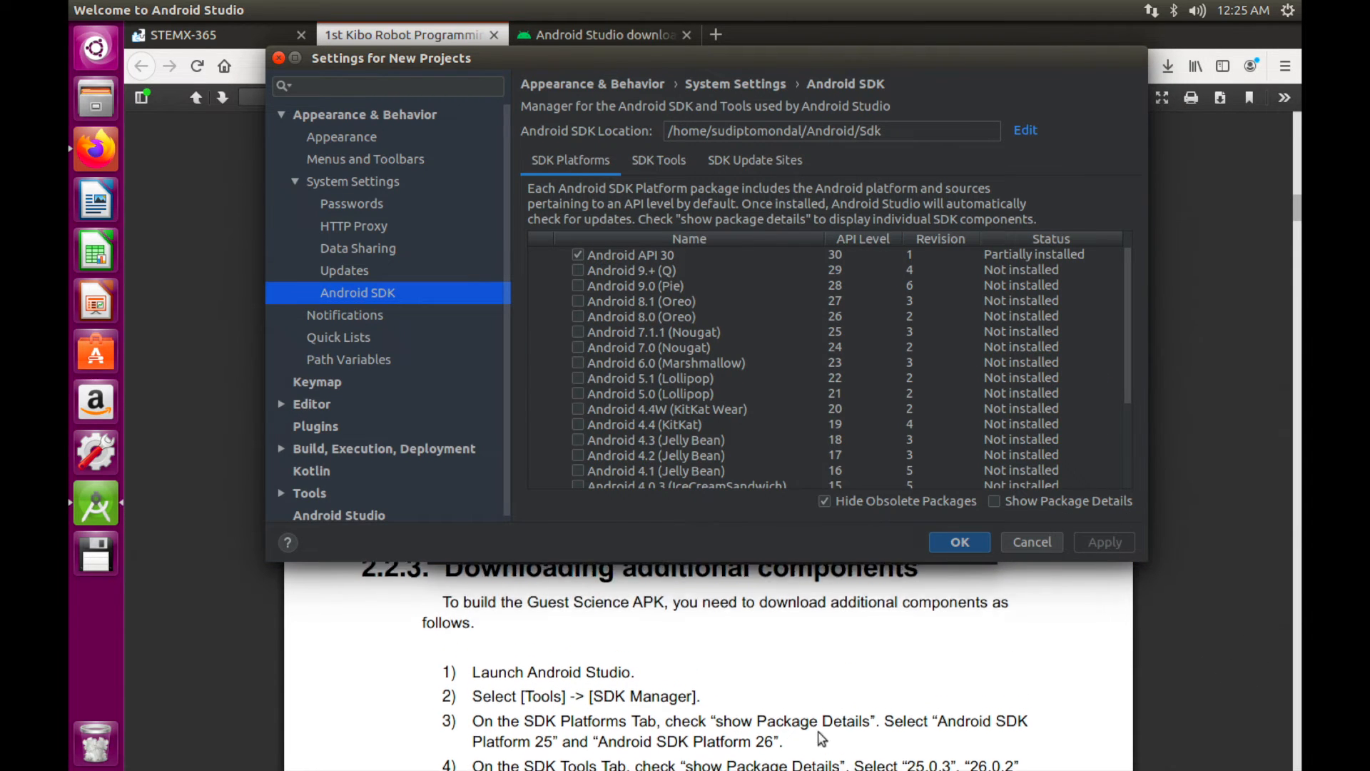
{"action": "scroll", "coordinate": [821, 735], "scroll_direction": "up", "scroll_amount": 1}
{"action": "scroll", "coordinate": [821, 736], "scroll_direction": "down", "scroll_amount": 2}
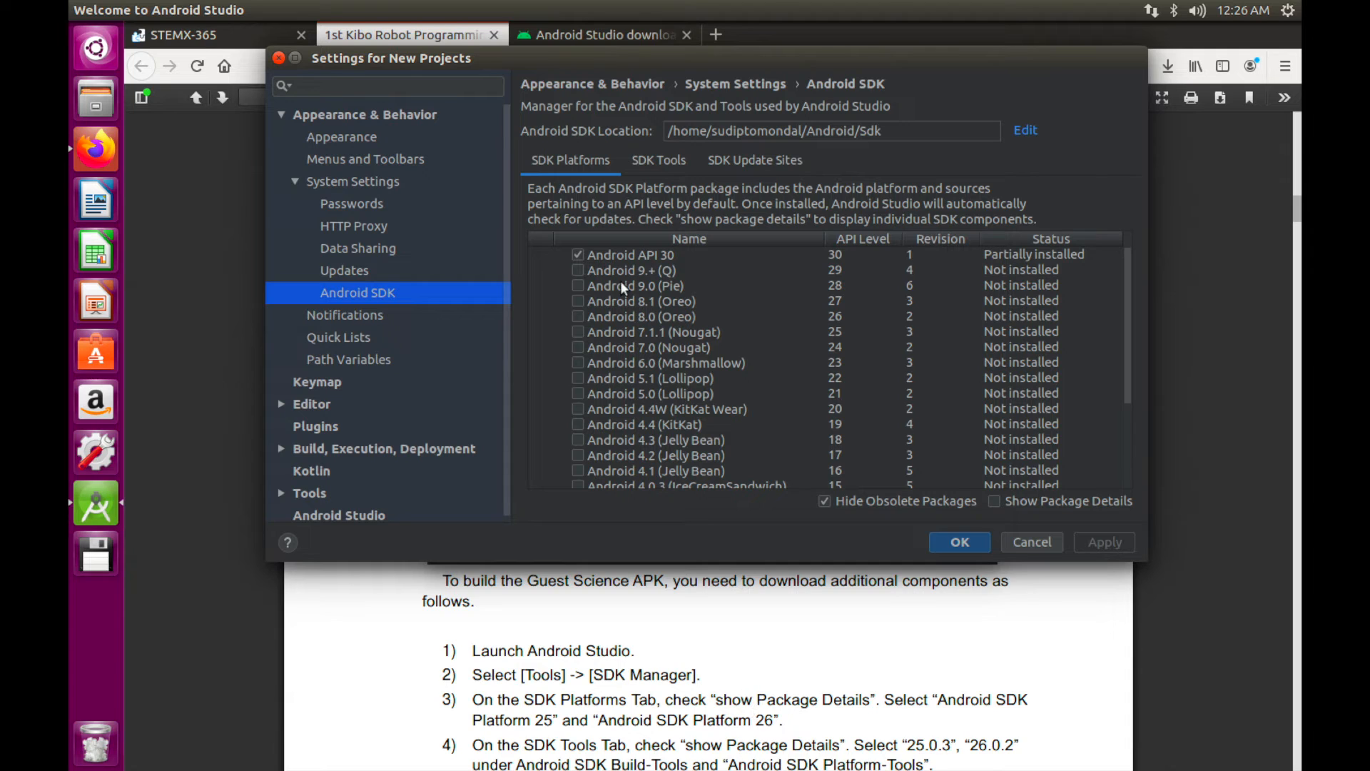
Check Android 8.0 (Oreo) and Android 7.1.1 (Nougat) under SDK Platforms
{"action": "left_click", "coordinate": [835, 318]}
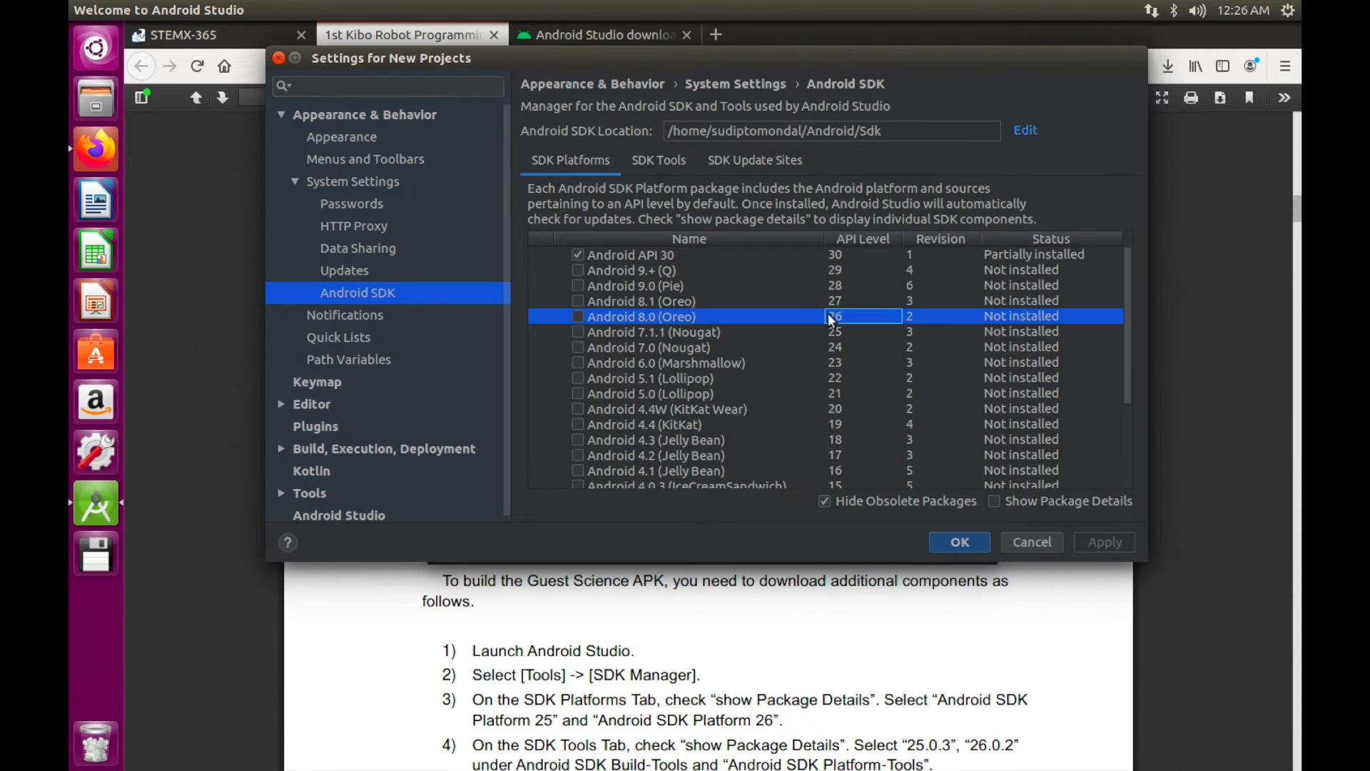
{"action": "left_click", "coordinate": [578, 316]}
{"action": "left_click", "coordinate": [578, 332]}
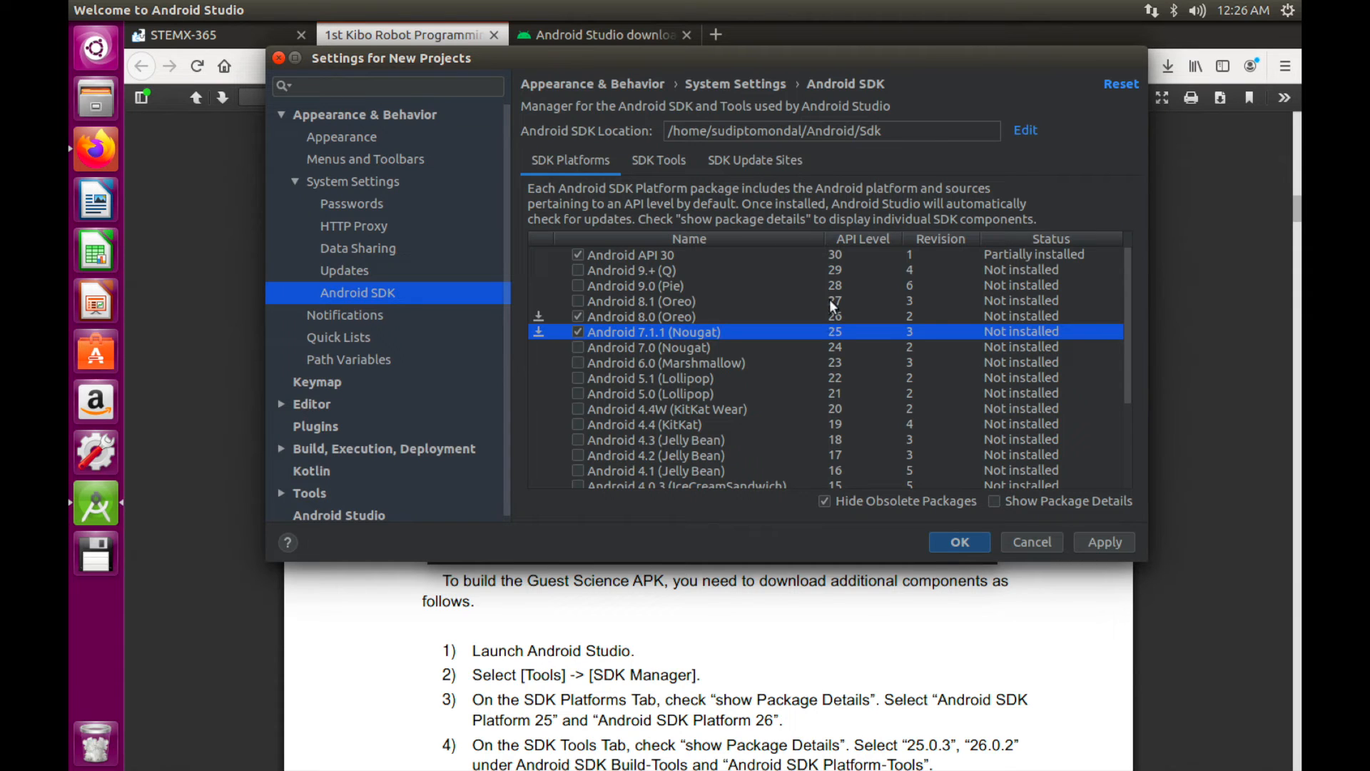
{"action": "left_click", "coordinate": [659, 160]}
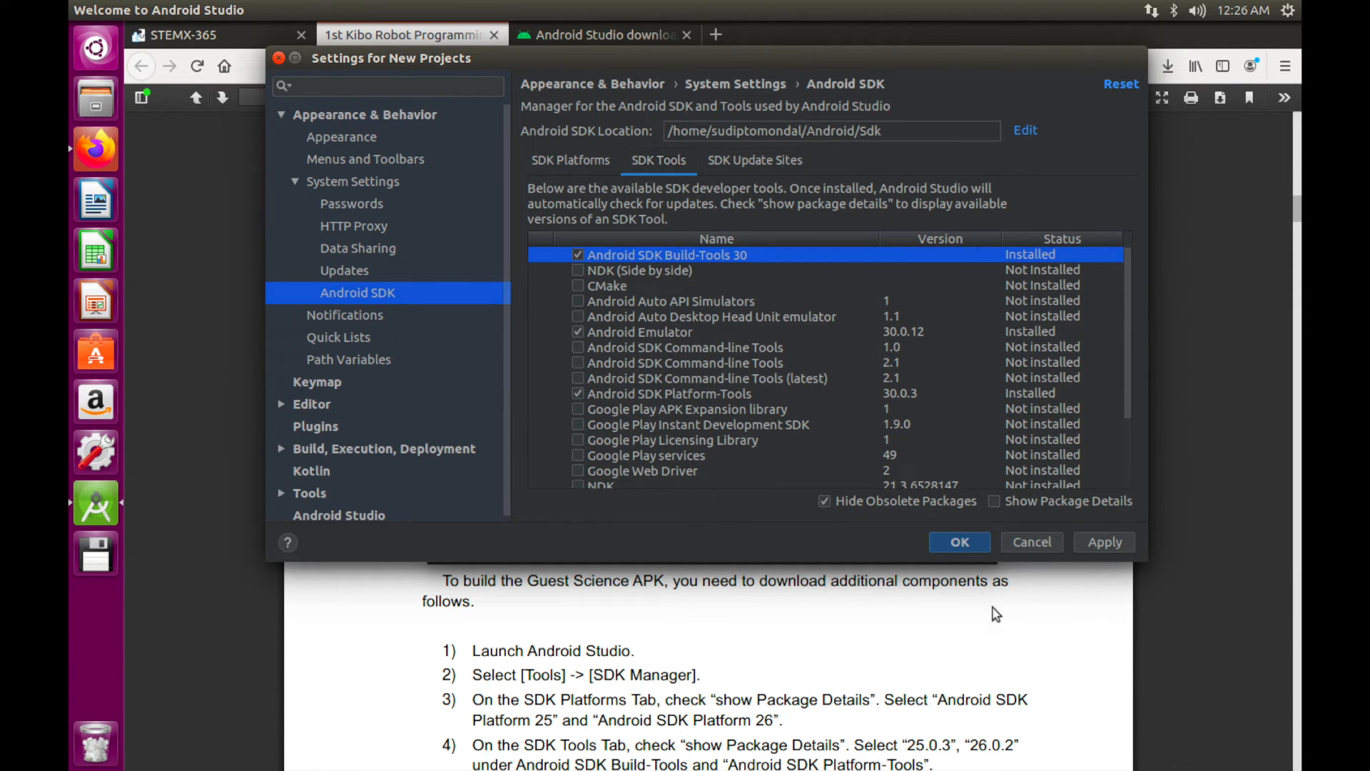
Show package details, check Build-Tools 25.0.3 and 26.0.2, and apply the selection
{"action": "left_click", "coordinate": [994, 502]}
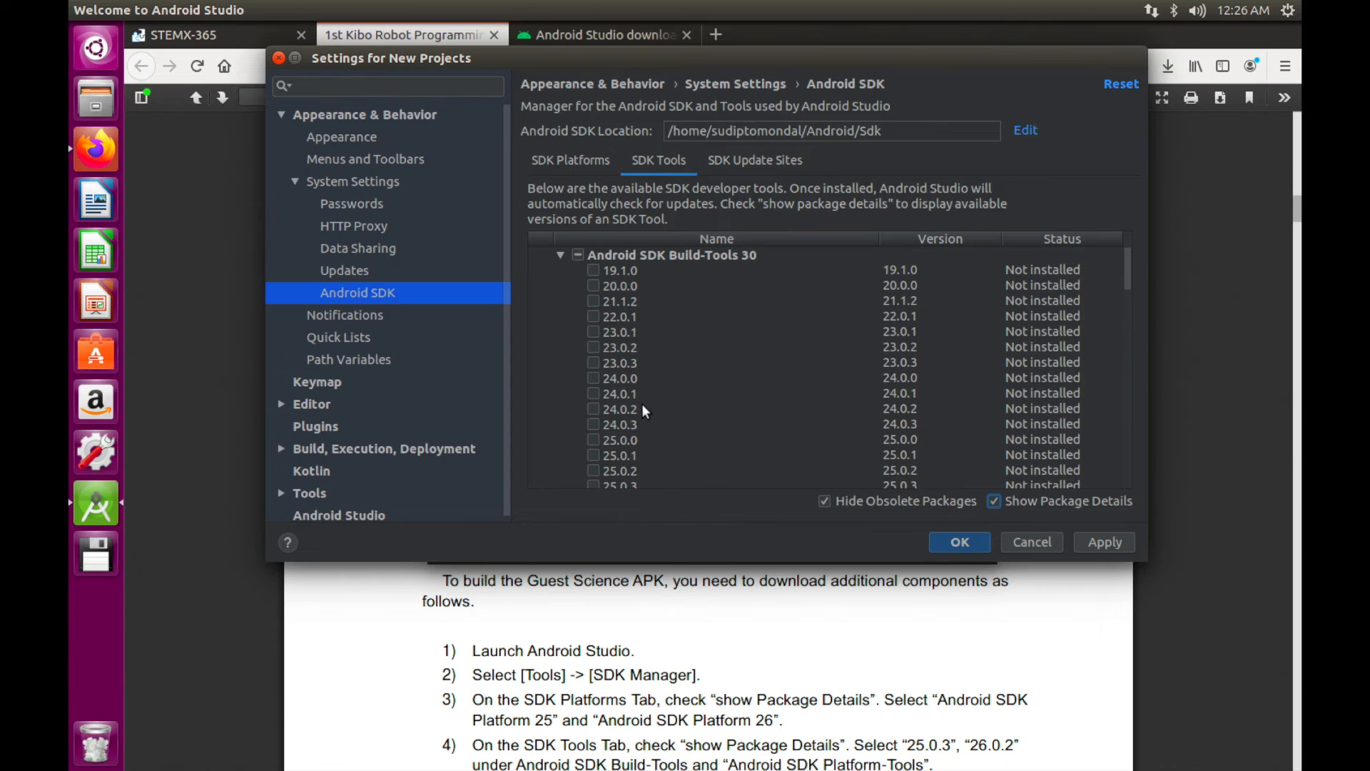
{"action": "scroll", "coordinate": [625, 654], "scroll_direction": "down", "scroll_amount": 1}
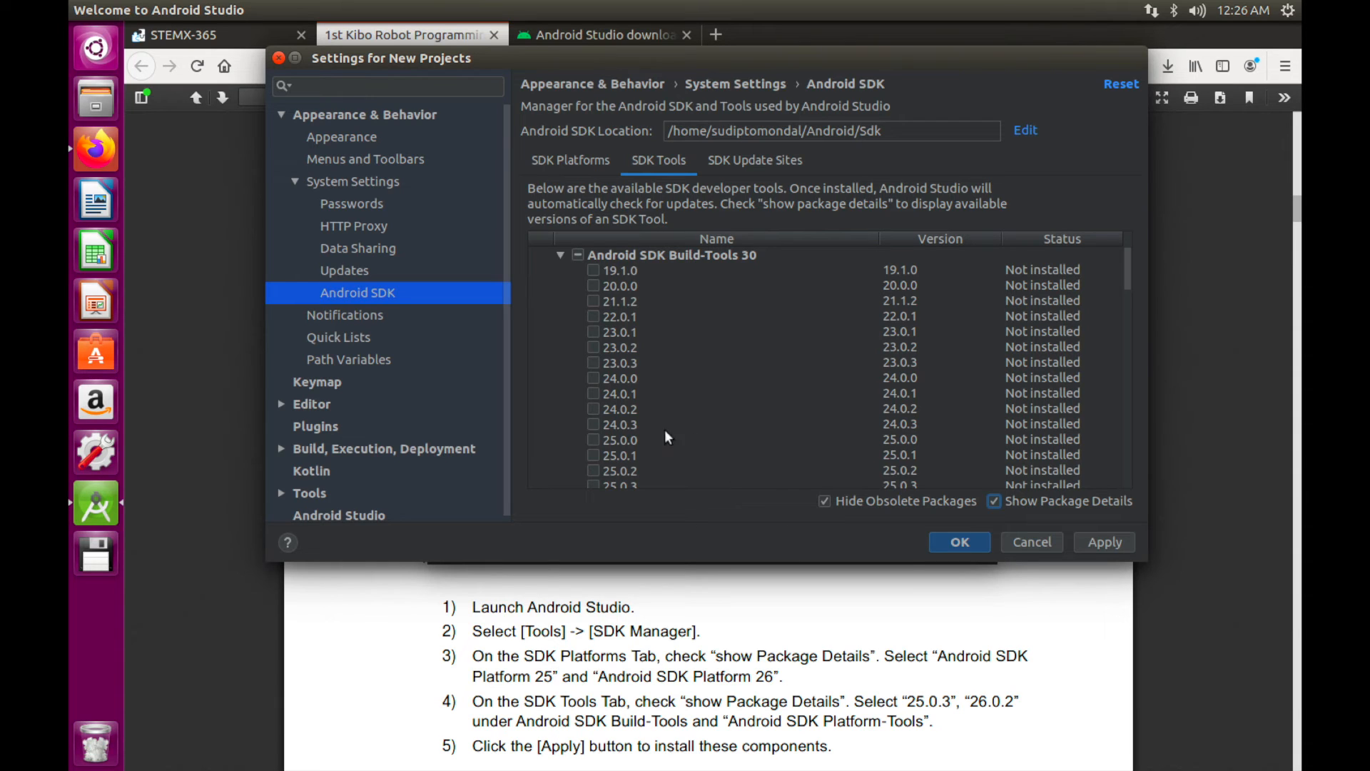
{"action": "scroll", "coordinate": [629, 467], "scroll_direction": "down", "scroll_amount": 2}
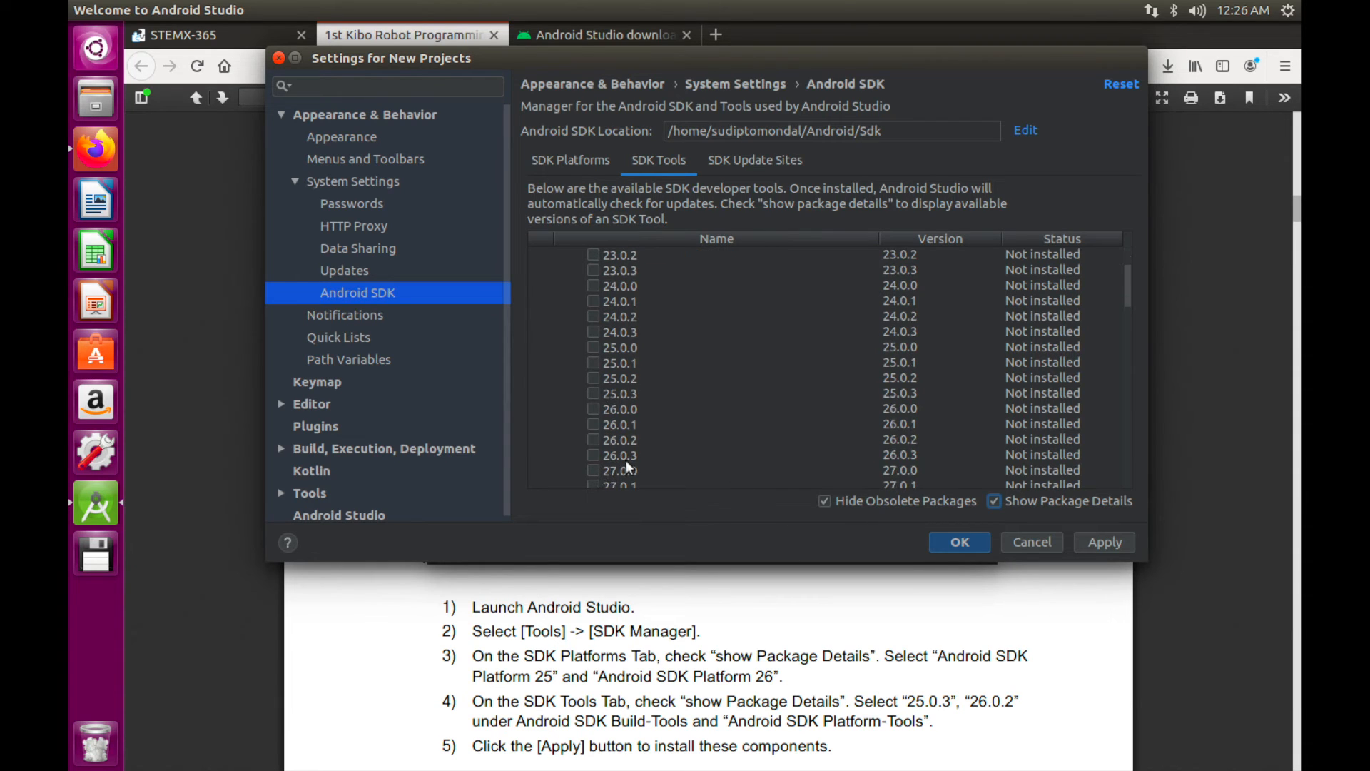
{"action": "left_click", "coordinate": [592, 394]}
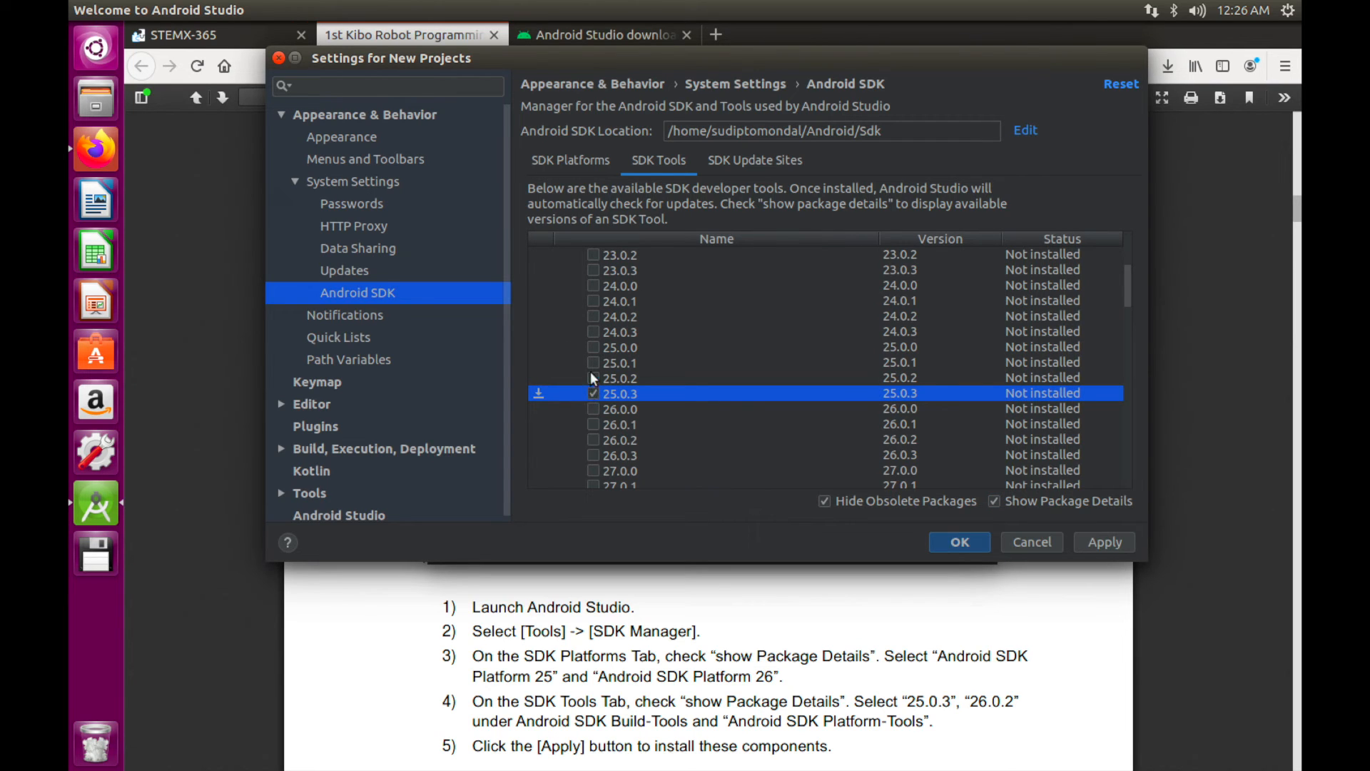
{"action": "left_click", "coordinate": [592, 440]}
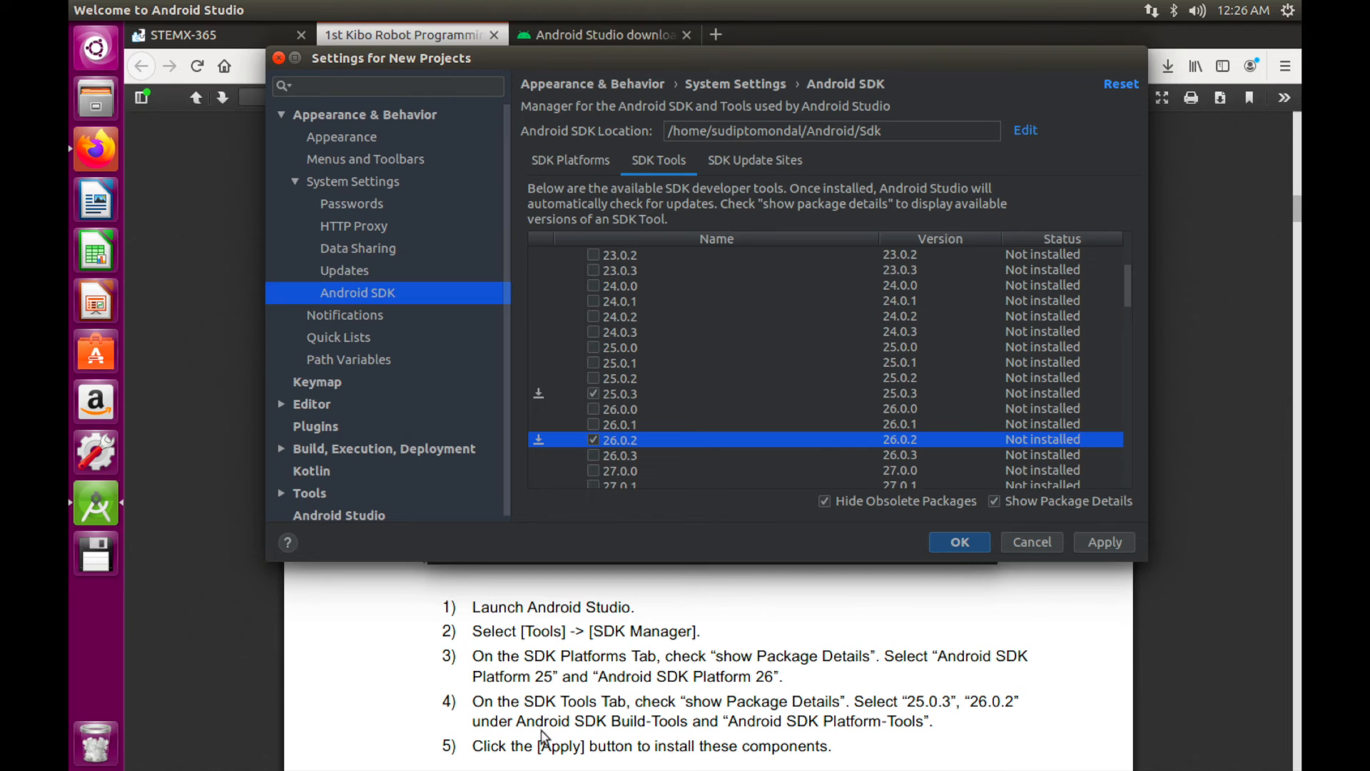
{"action": "left_click", "coordinate": [1105, 543]}
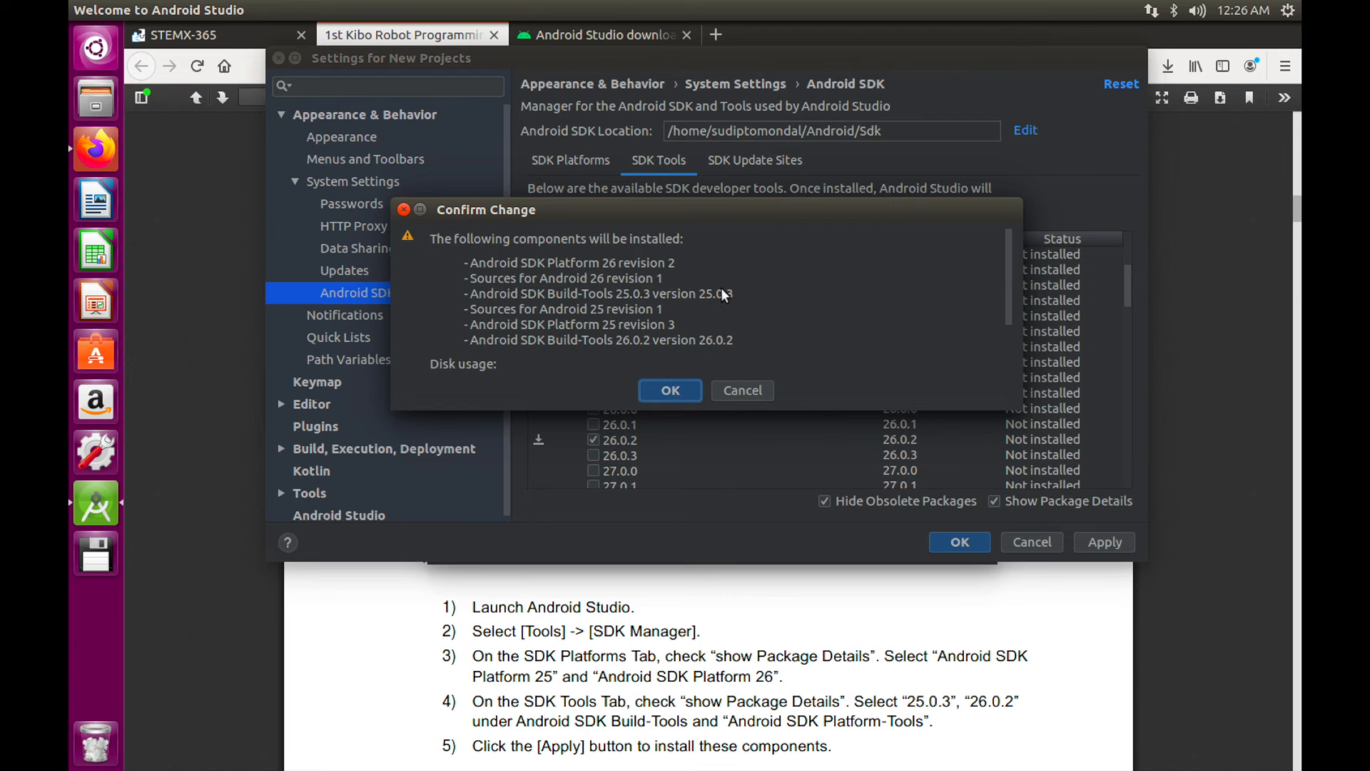
Confirm the six listed components, accept the SDK license, and run the component installer
{"action": "left_click", "coordinate": [662, 389]}
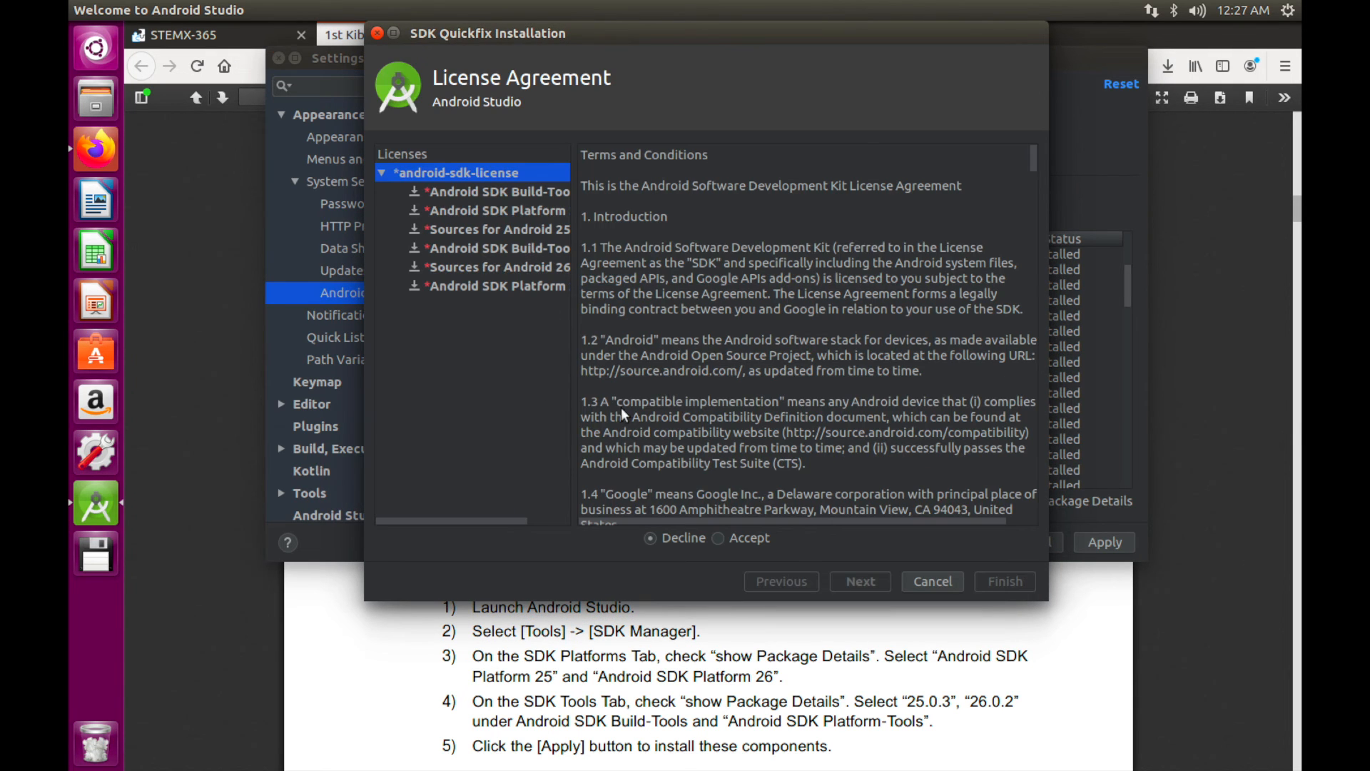
{"action": "left_click", "coordinate": [718, 538]}
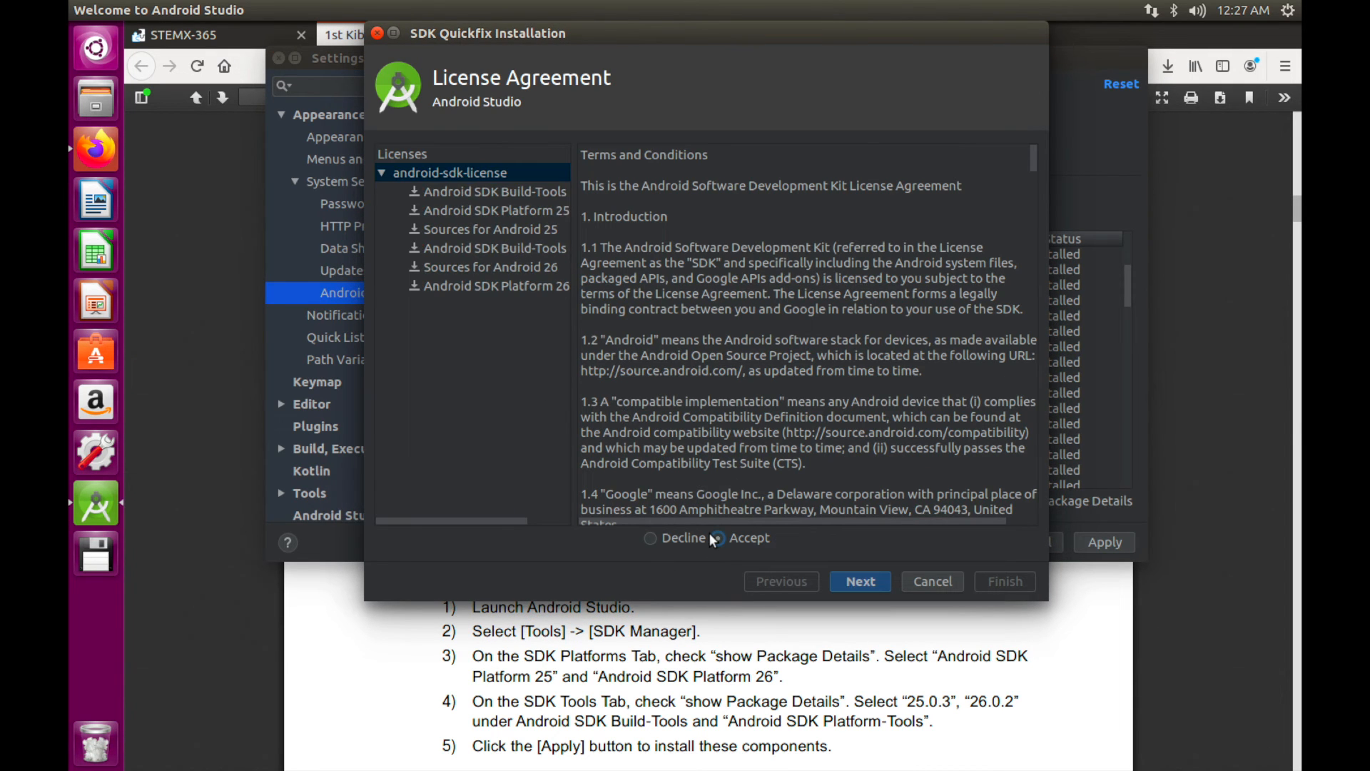
{"action": "left_click", "coordinate": [860, 581]}
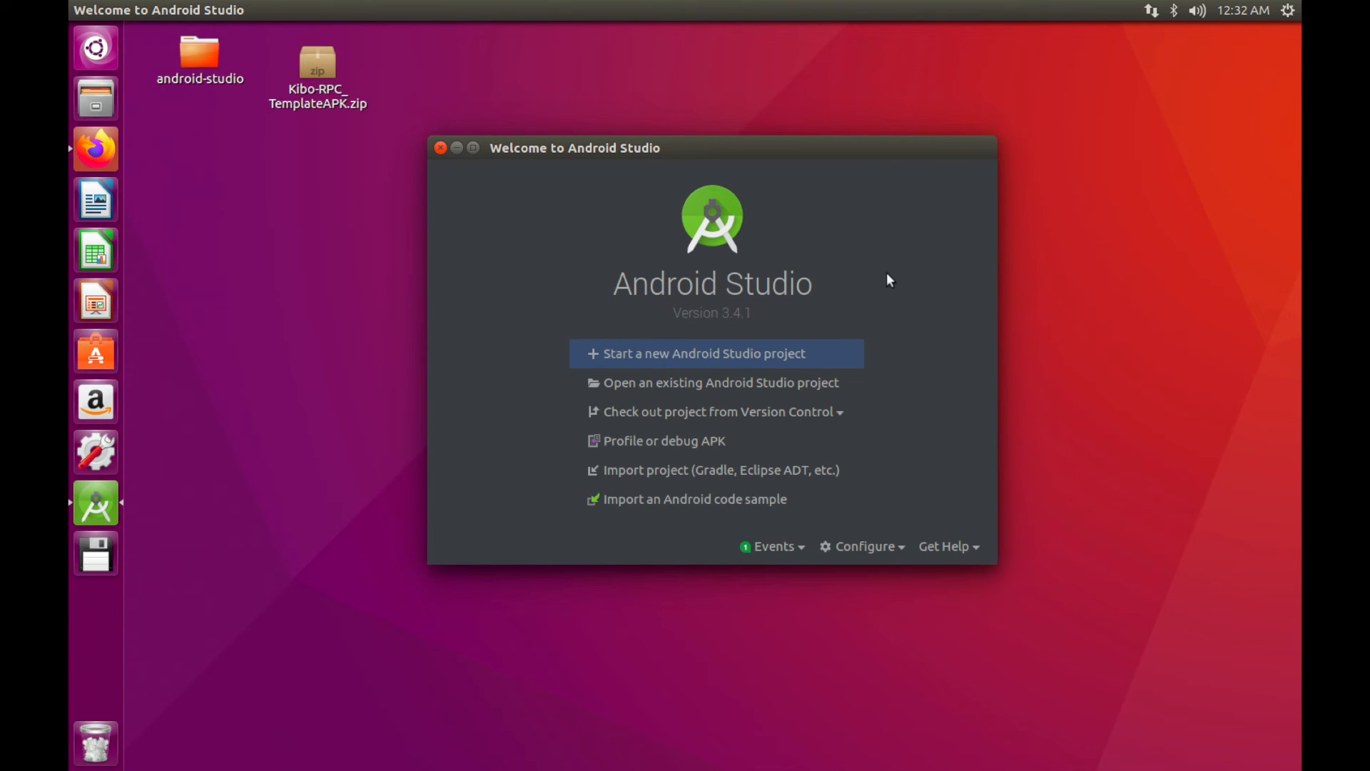
Extract Kibo-RPC_TemplateAPK.zip on the desktop and place the DefaultApk folder beside it
{"action": "left_click", "coordinate": [302, 58]}
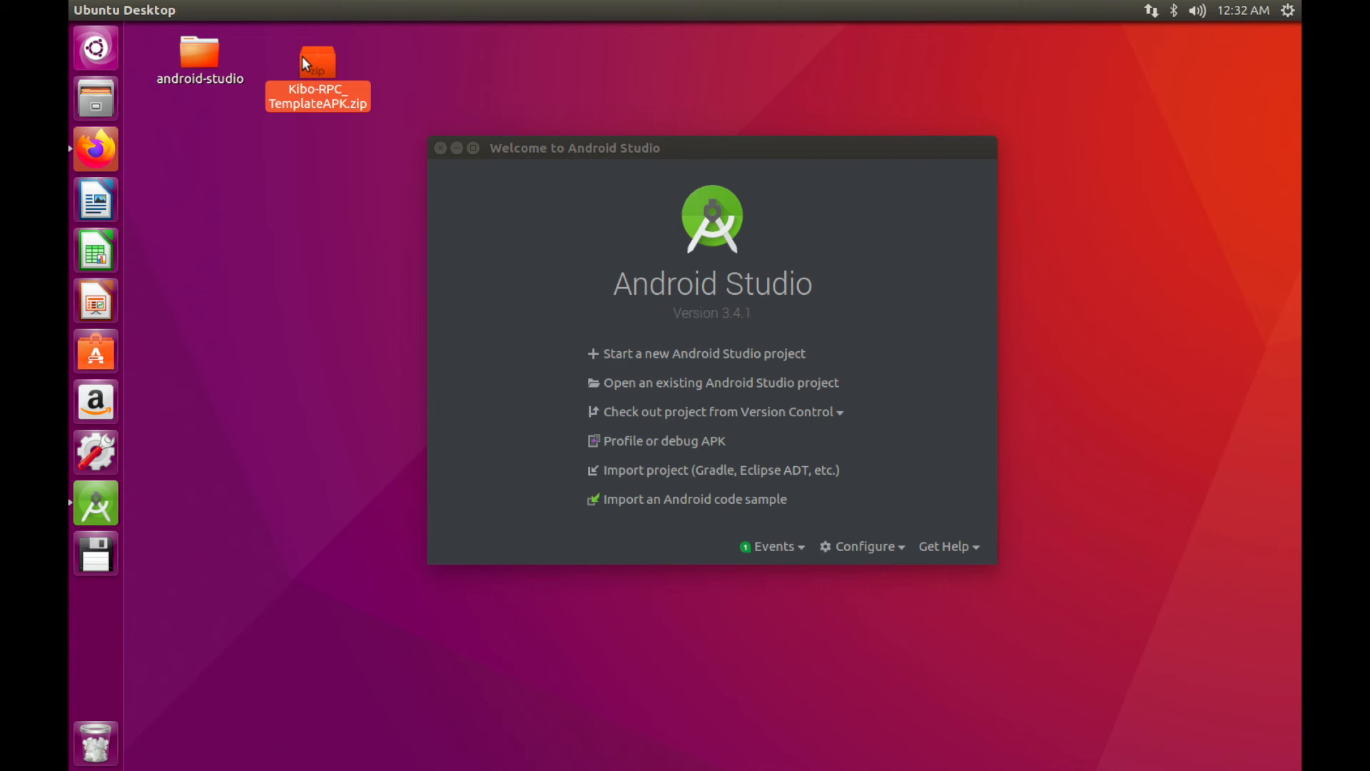
{"action": "right_click", "coordinate": [302, 55]}
{"action": "left_click", "coordinate": [389, 328]}
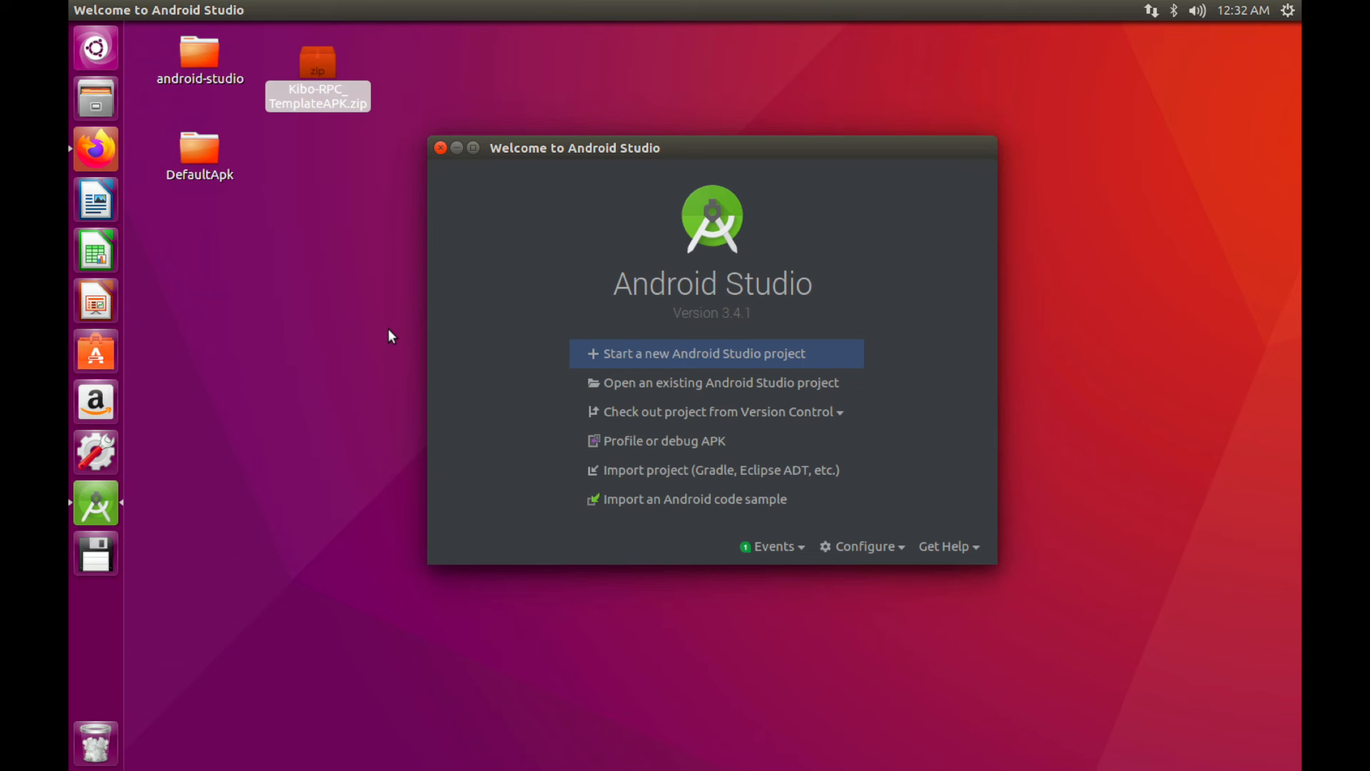
{"action": "left_click_drag", "start_coordinate": [194, 140], "coordinate": [425, 64]}
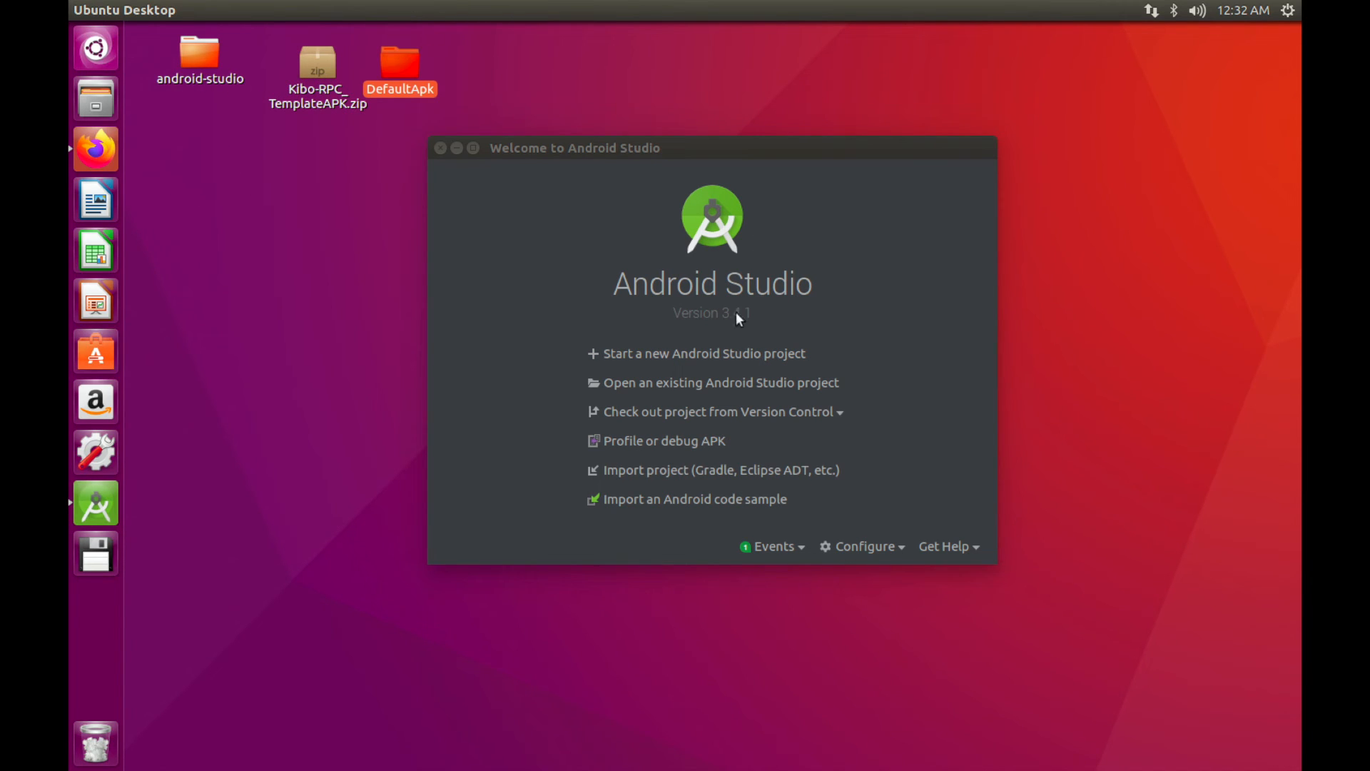
Open Desktop/DefaultApk as an existing project in Android Studio
{"action": "left_click", "coordinate": [706, 382]}
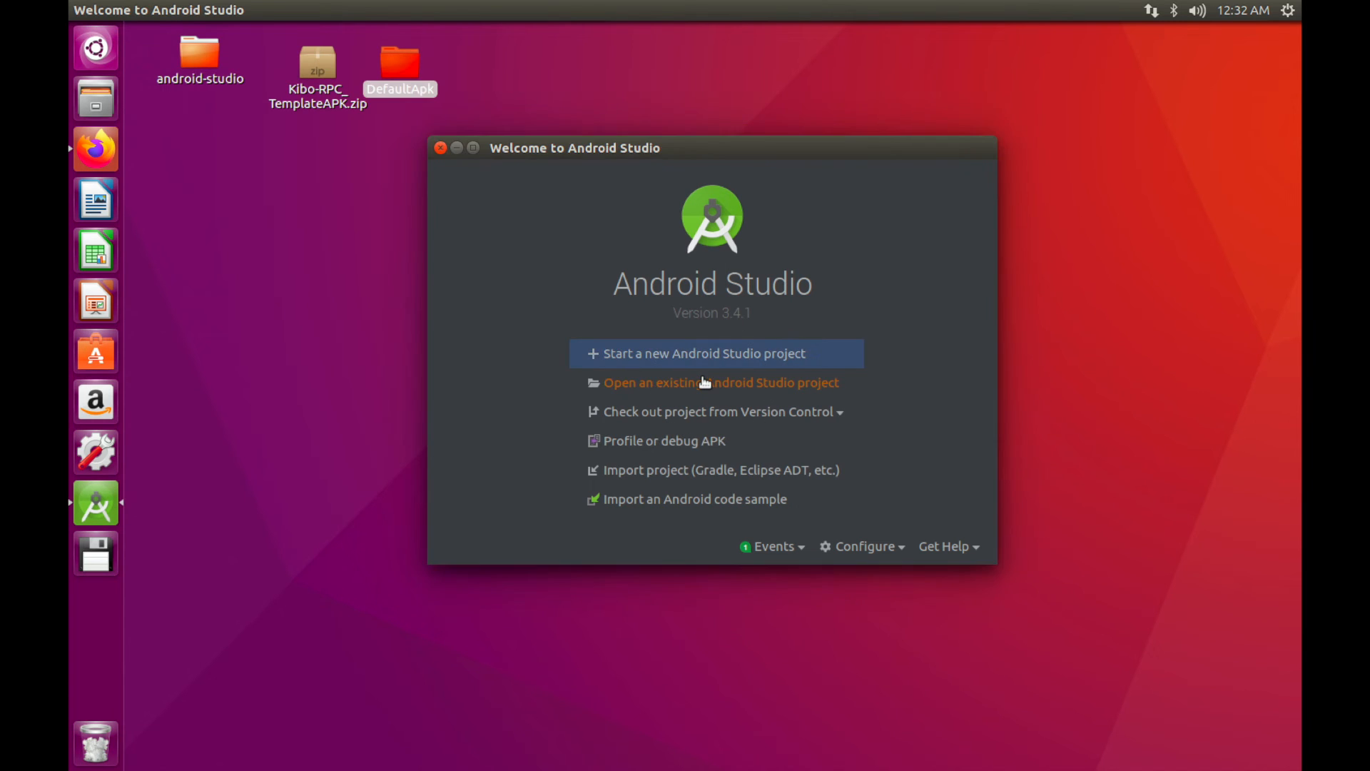
{"action": "left_click", "coordinate": [705, 382]}
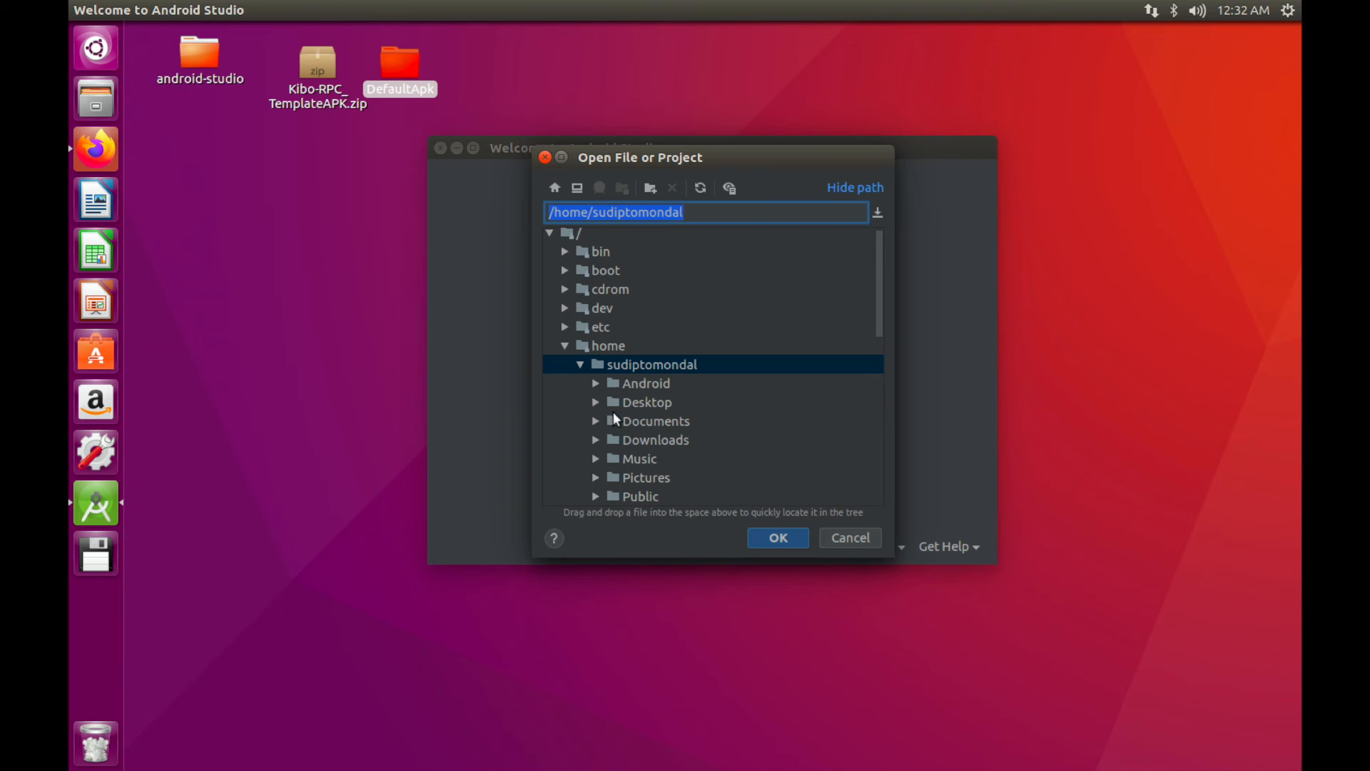
{"action": "left_click", "coordinate": [593, 403]}
{"action": "left_click", "coordinate": [643, 436]}
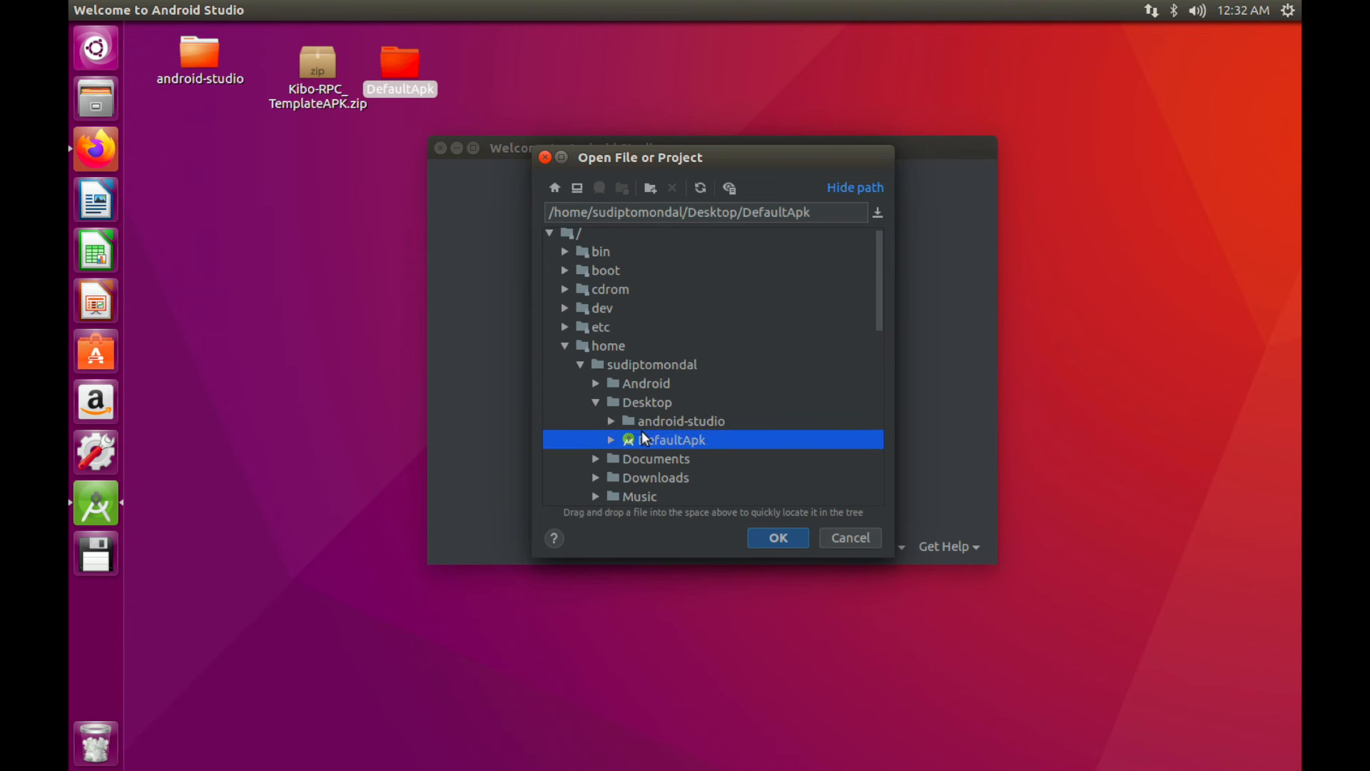
{"action": "left_click", "coordinate": [773, 537]}
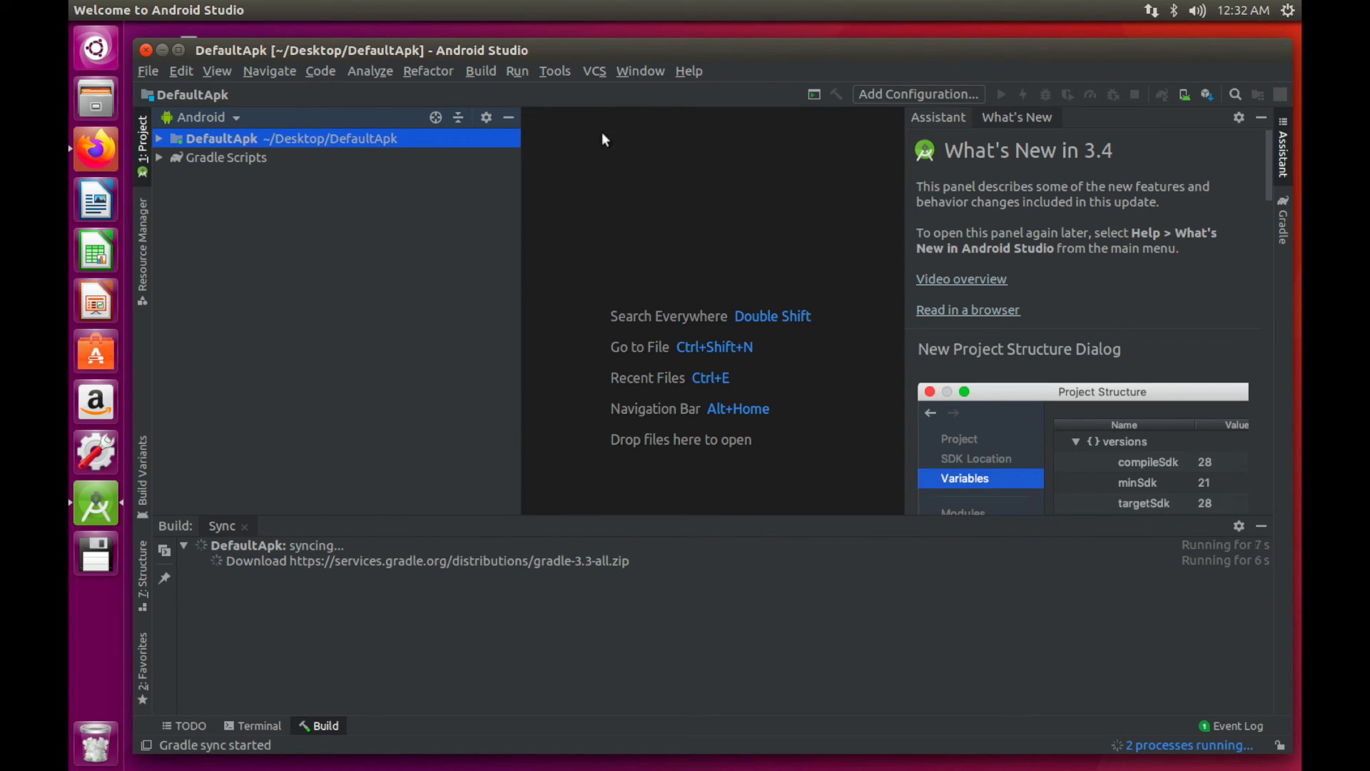
Watch the Background Tasks list while DefaultApk's Gradle sync runs to completion
{"action": "left_click_drag", "start_coordinate": [716, 55], "coordinate": [700, 31]}
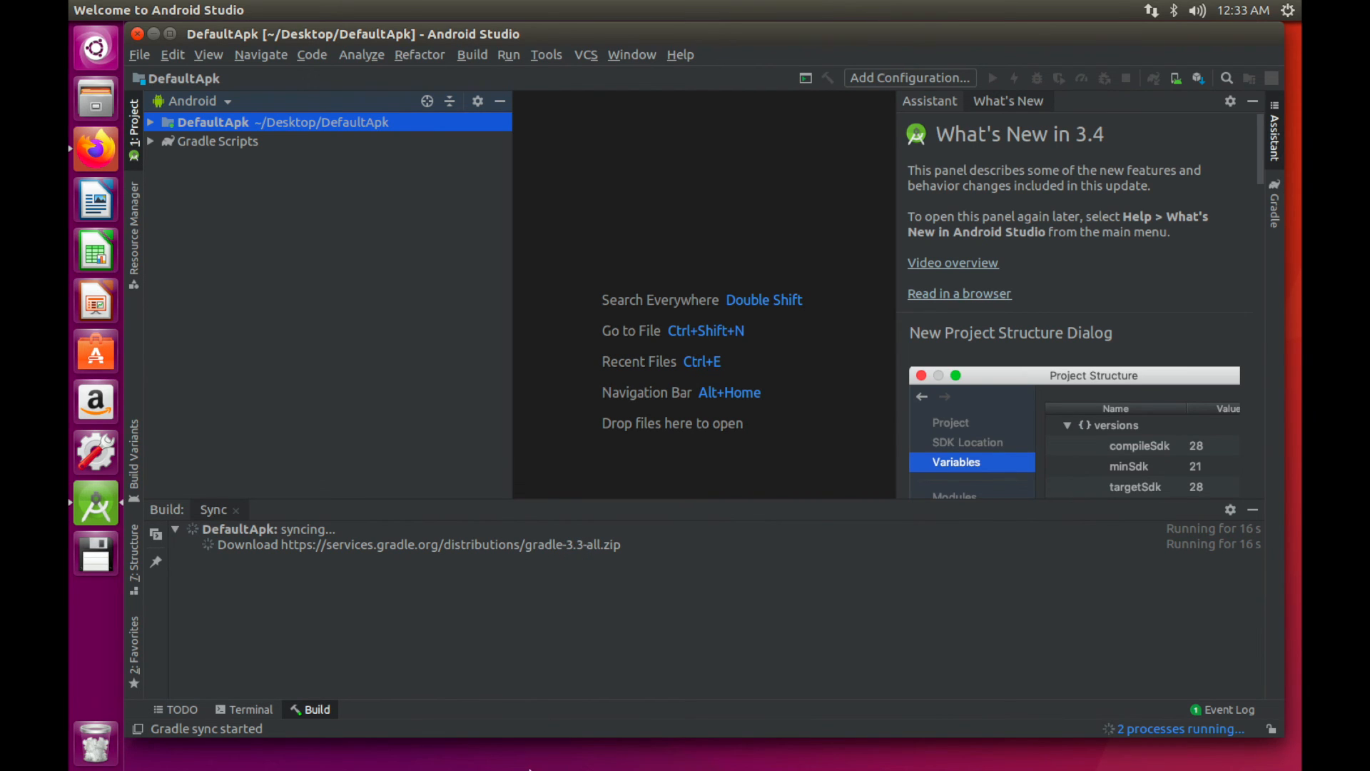
{"action": "left_click", "coordinate": [1150, 728]}
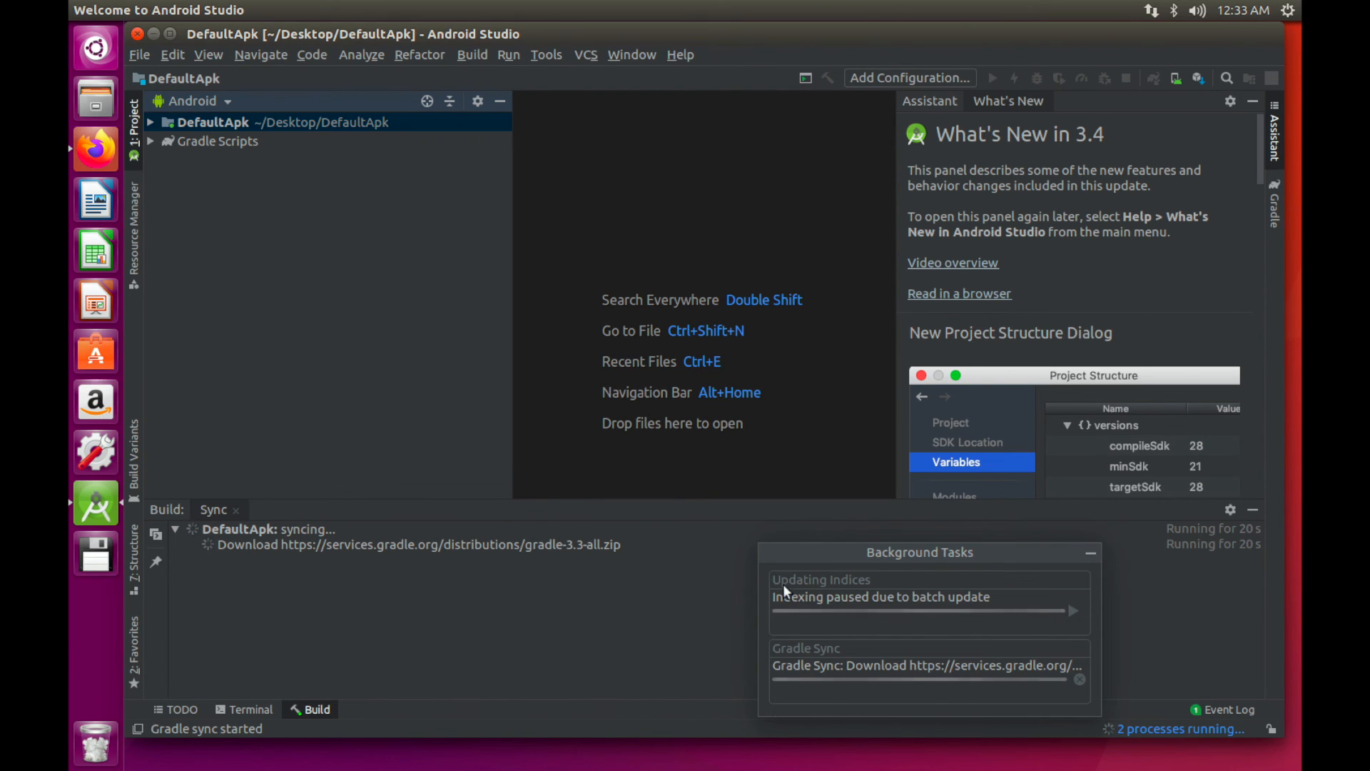
{"action": "left_click", "coordinate": [654, 611]}
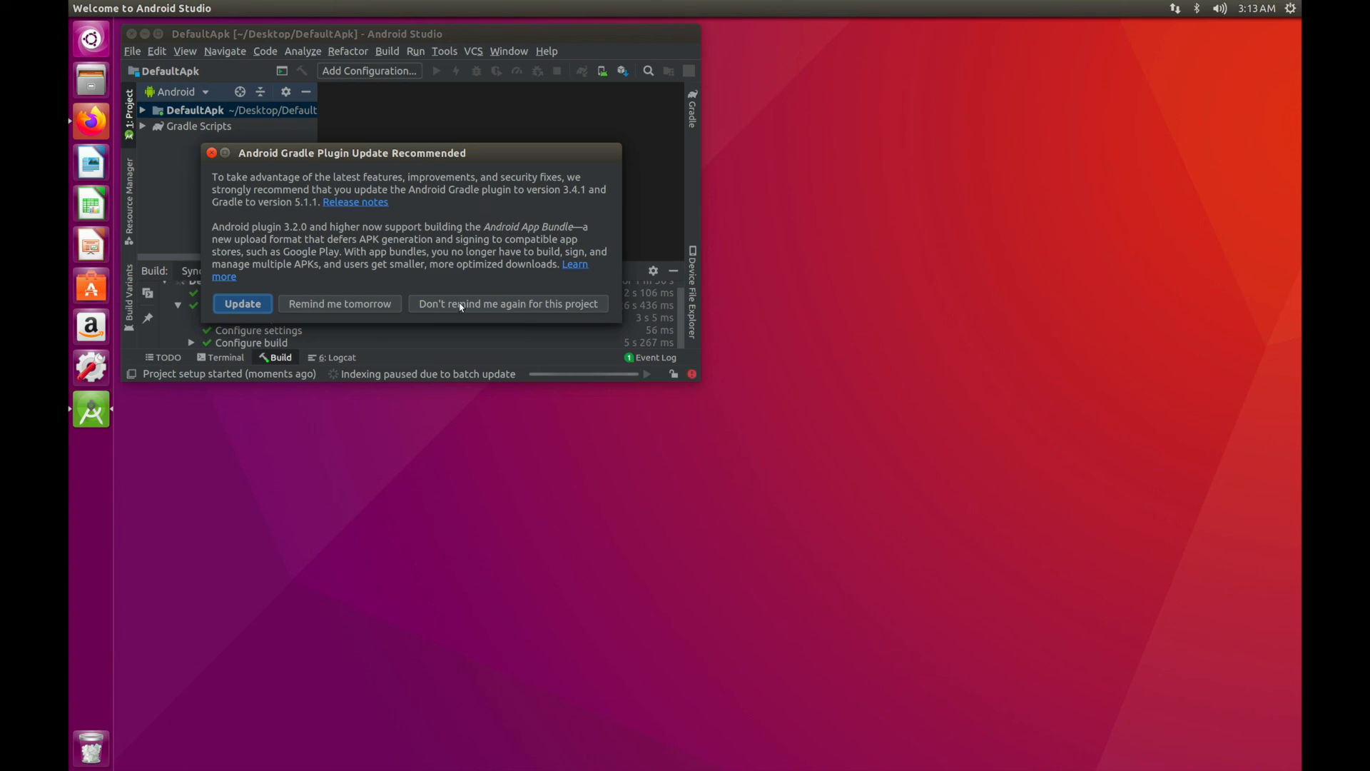
Choose 'Don't remind me again for this project', maximize the window, and enlarge the Build panel
{"action": "left_click", "coordinate": [564, 309]}
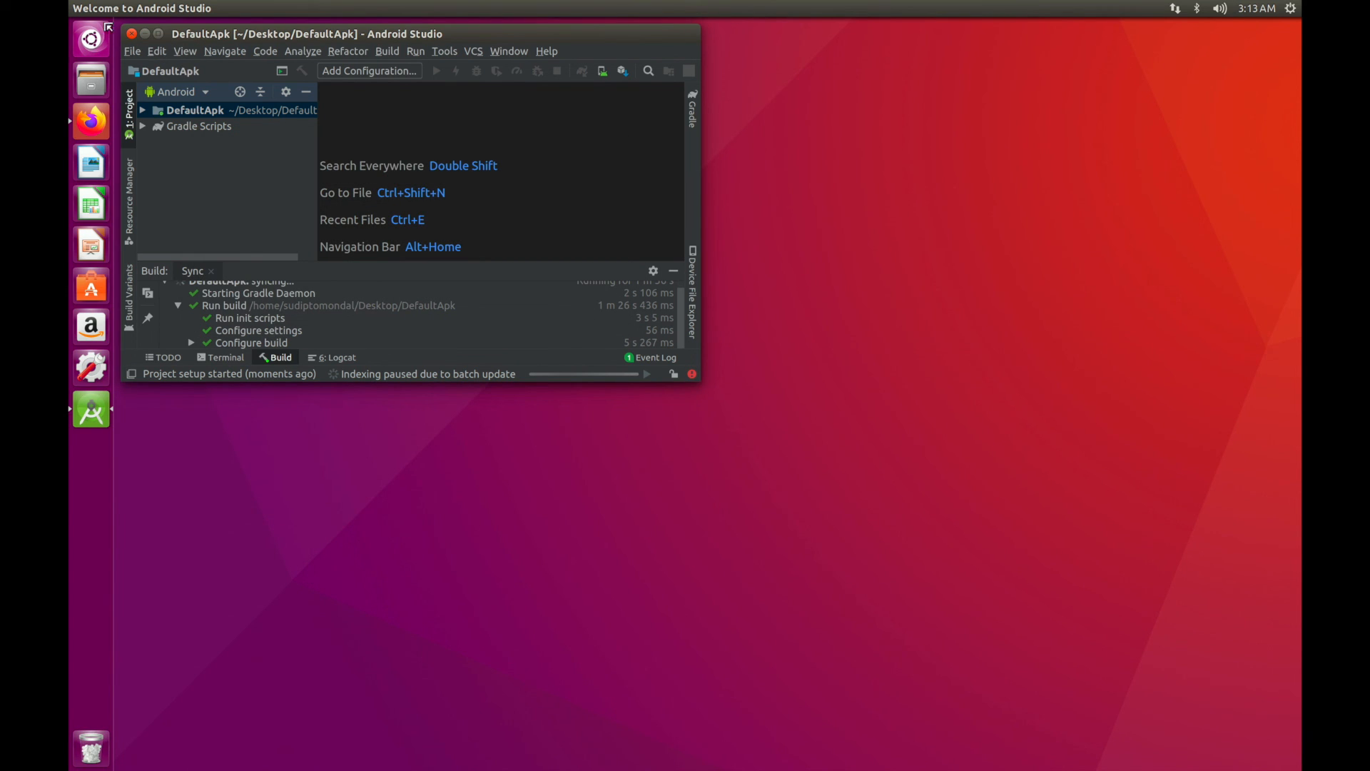
{"action": "double_click", "coordinate": [159, 33]}
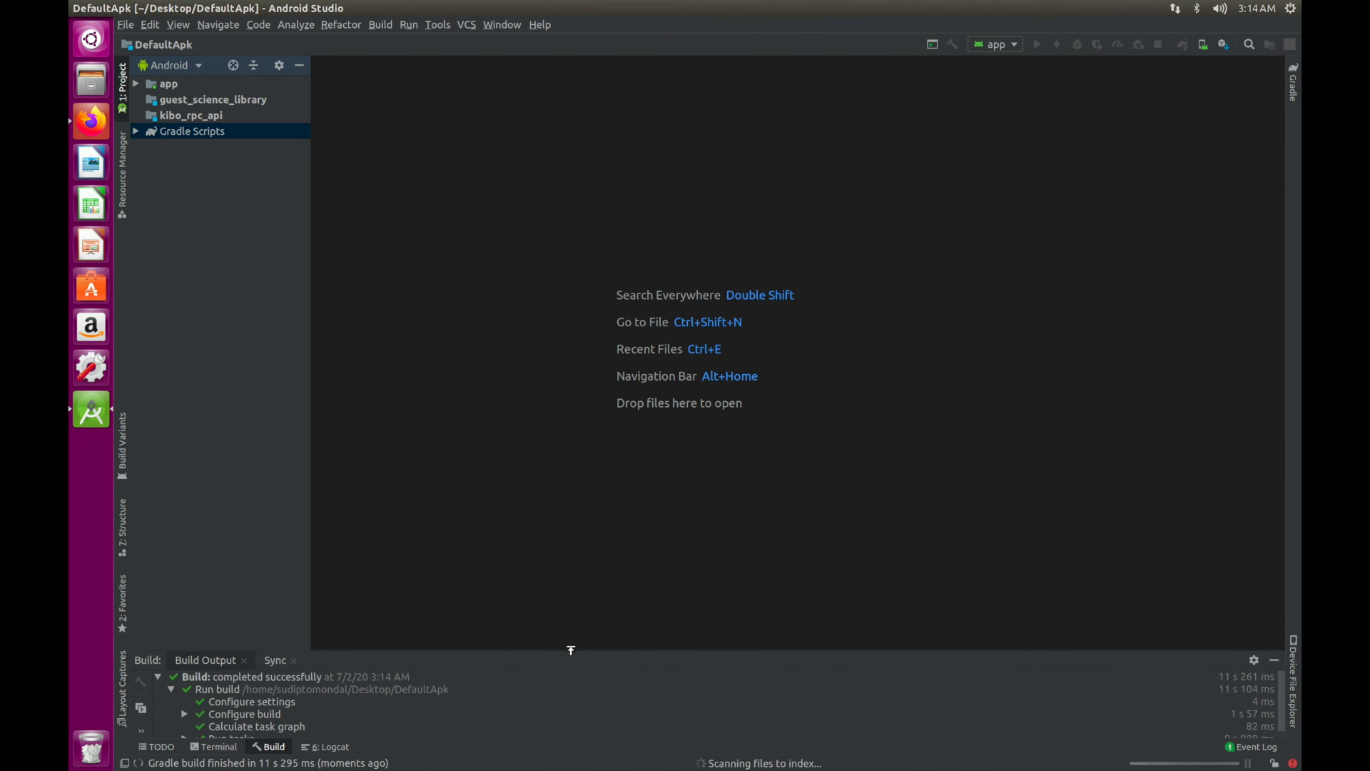
{"action": "left_click_drag", "start_coordinate": [576, 646], "coordinate": [564, 548]}
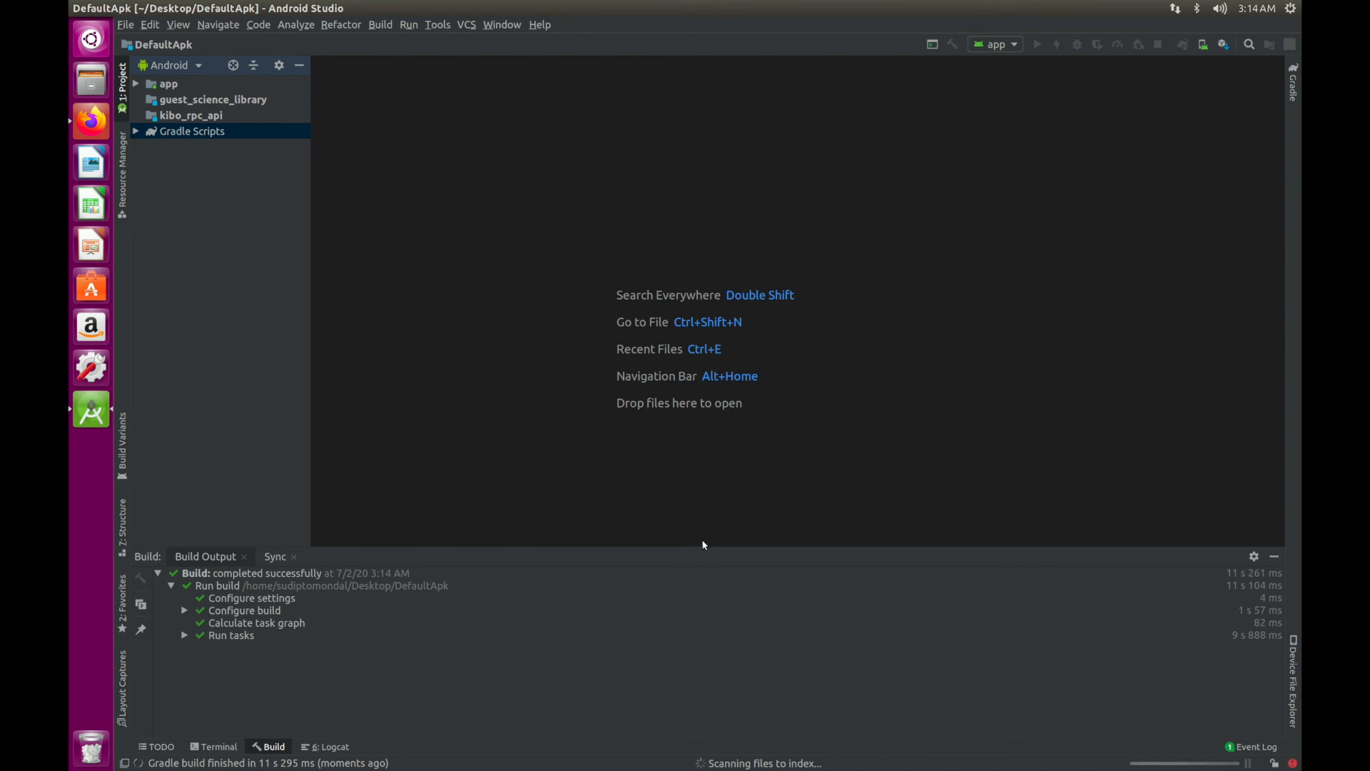
Expand app > java and open YourService.java, with MainActivity.java also opened in a tab
{"action": "left_click", "coordinate": [135, 84]}
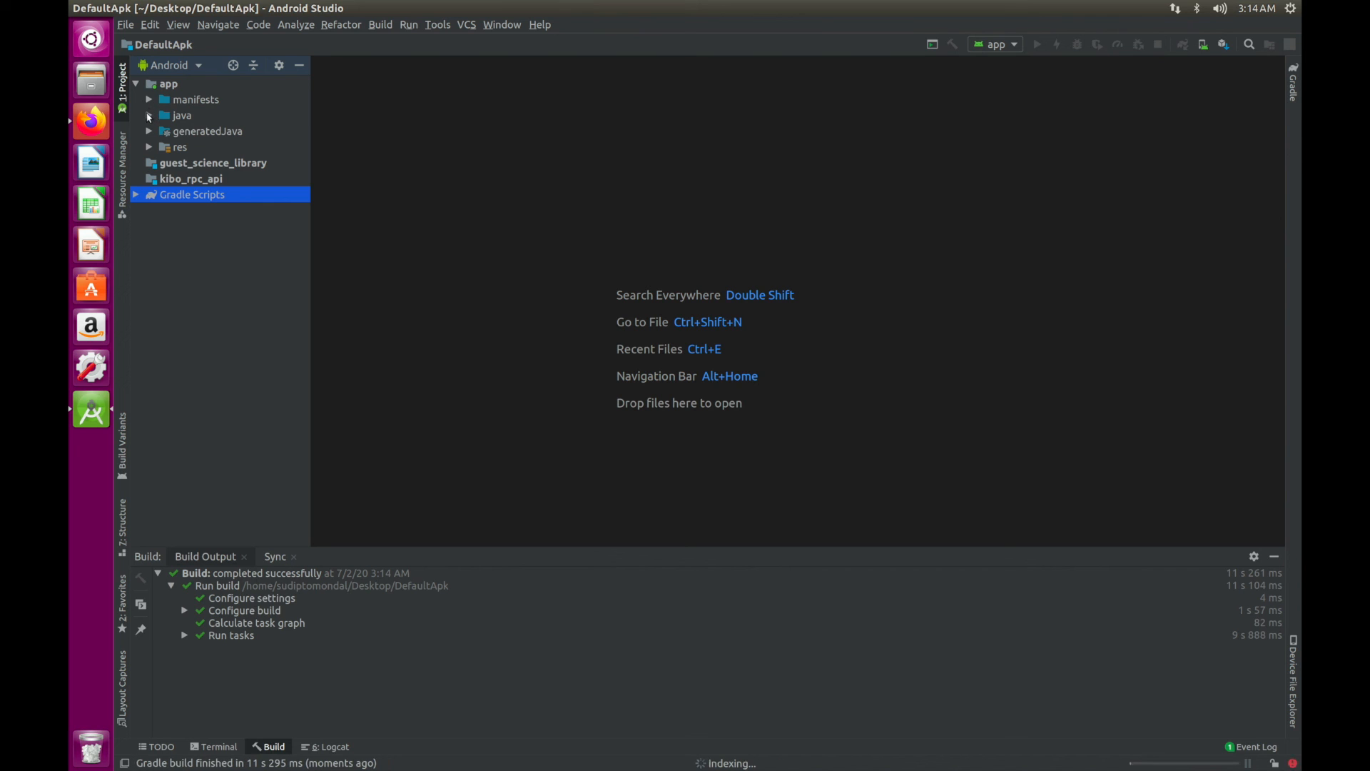
{"action": "left_click", "coordinate": [148, 115]}
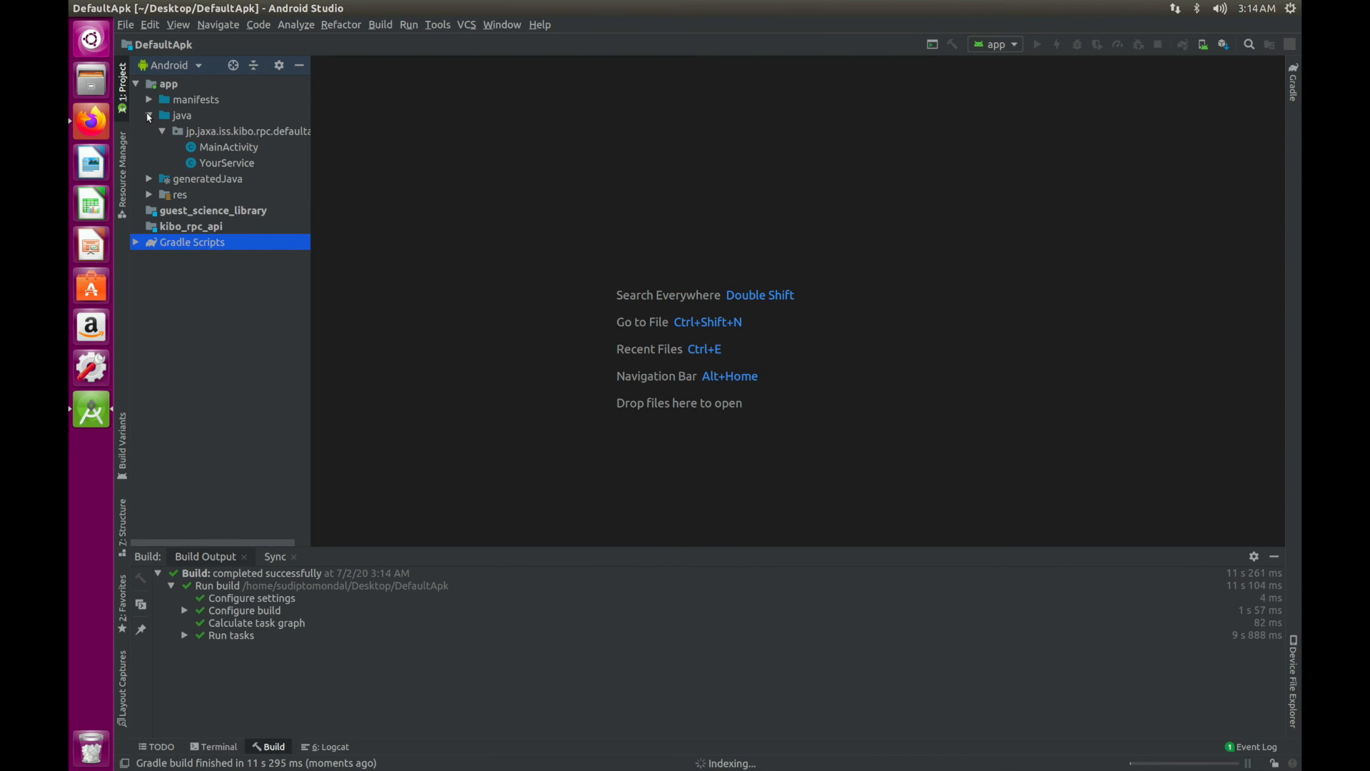
{"action": "double_click", "coordinate": [226, 163]}
{"action": "left_click", "coordinate": [236, 147]}
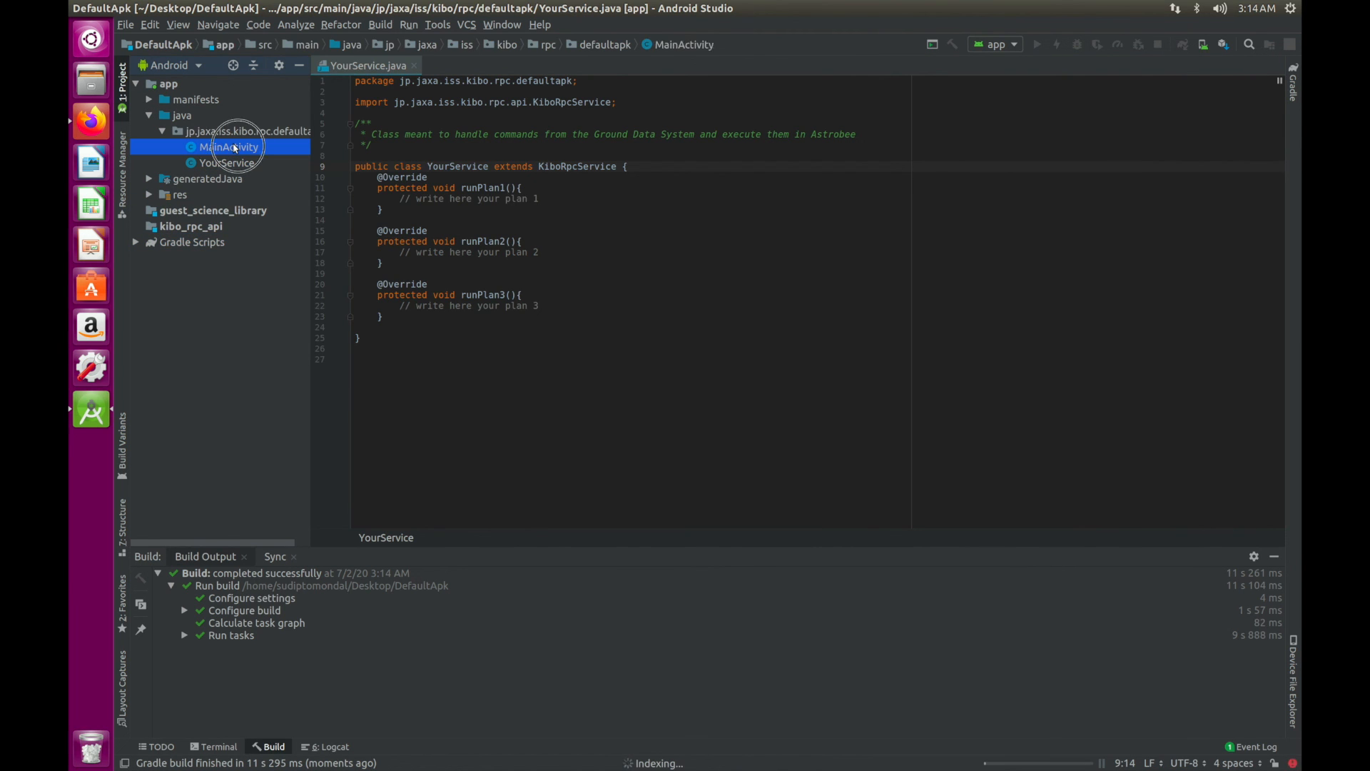
{"action": "double_click", "coordinate": [236, 147]}
{"action": "double_click", "coordinate": [238, 164]}
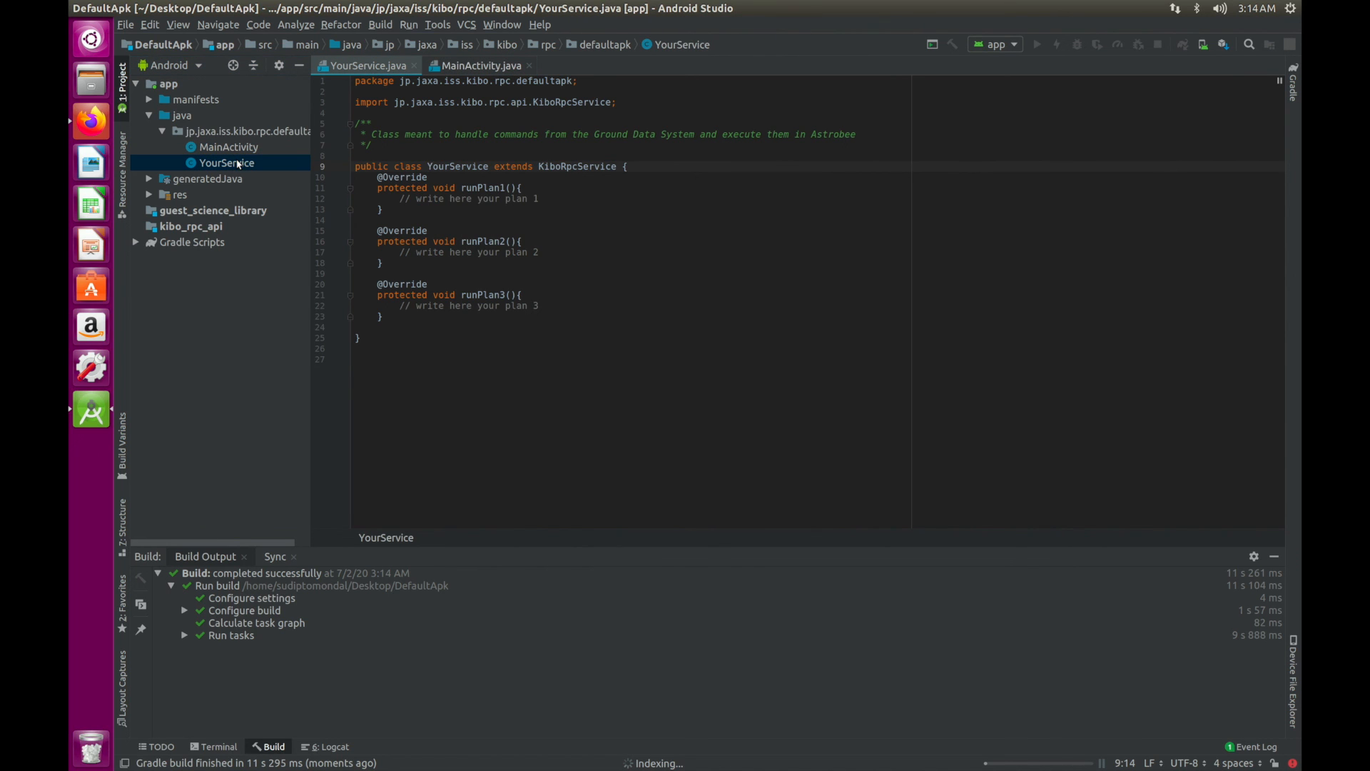